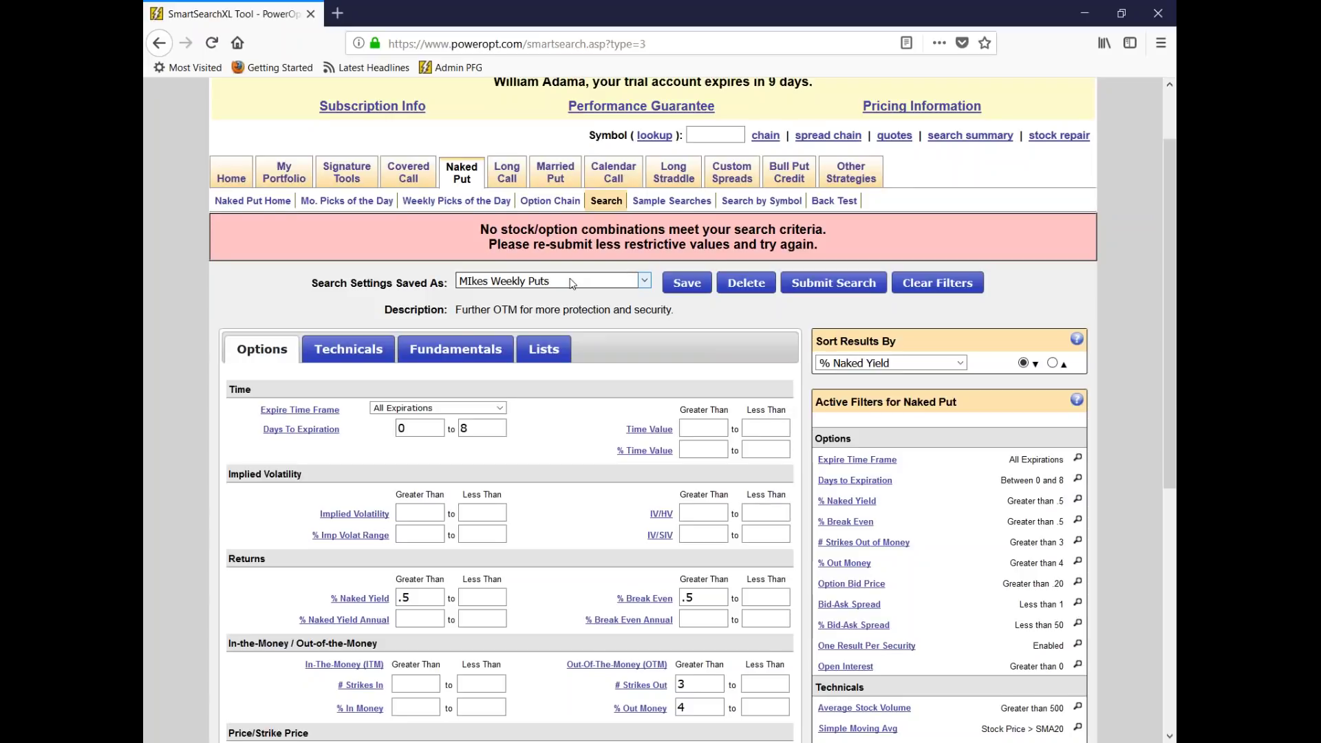
Step: Load the saved naked put search settings **Monthly Picks of the Day
{"action": "scroll", "coordinate": [572, 284], "scroll_direction": "down", "scroll_amount": 3}
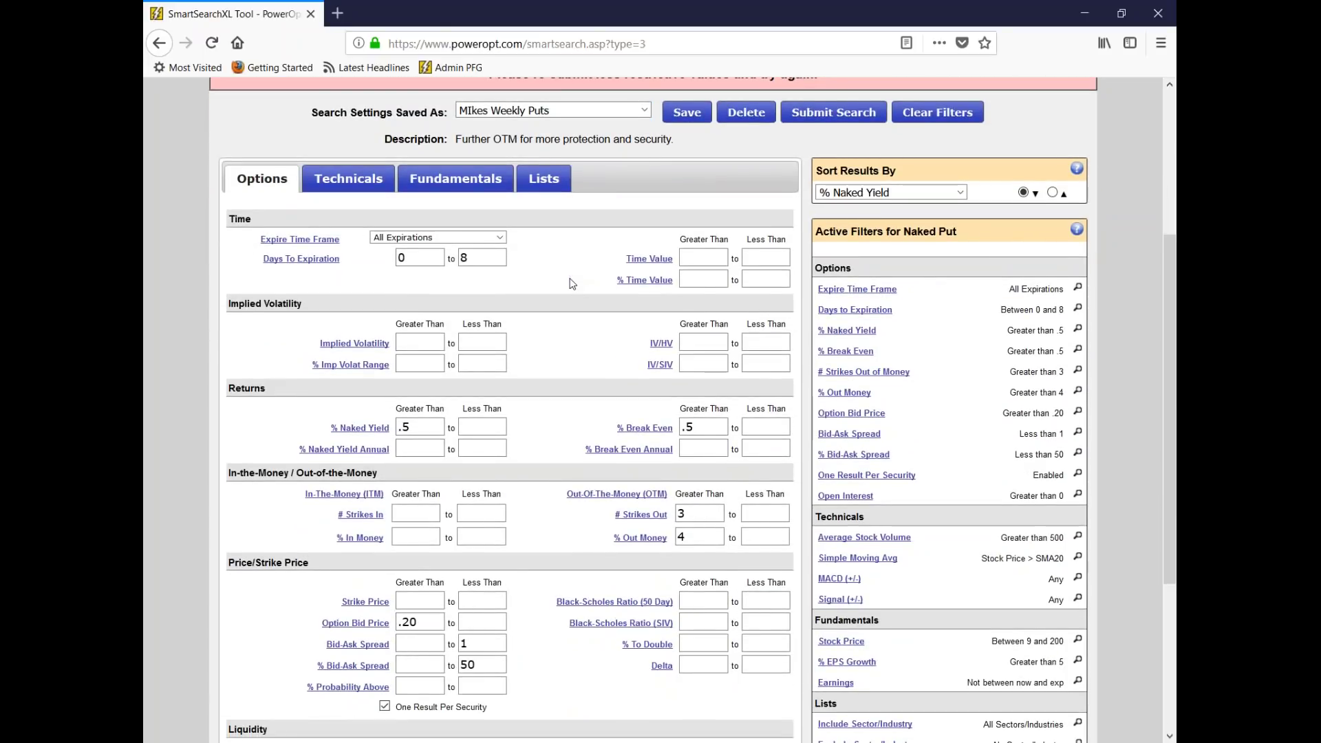
{"action": "scroll", "coordinate": [571, 284], "scroll_direction": "up", "scroll_amount": 3}
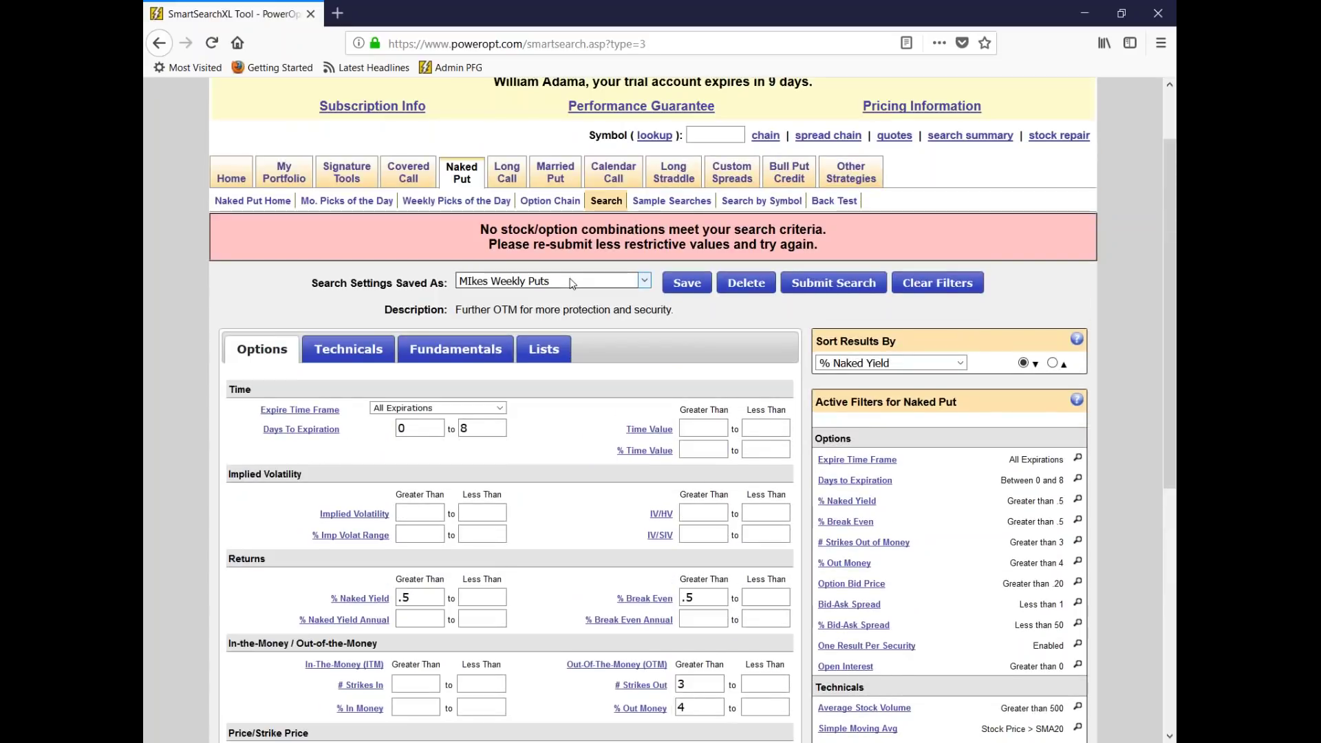
{"action": "left_click", "coordinate": [572, 283]}
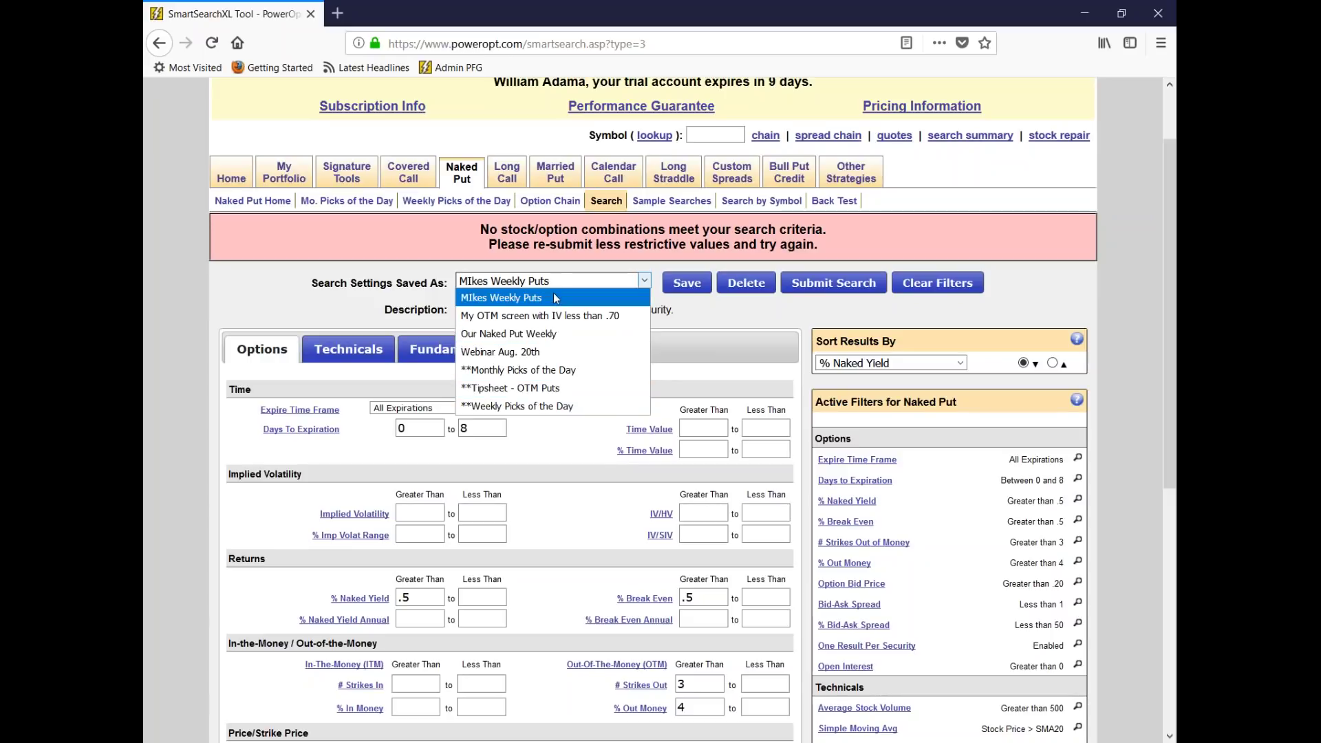
{"action": "left_click", "coordinate": [728, 320]}
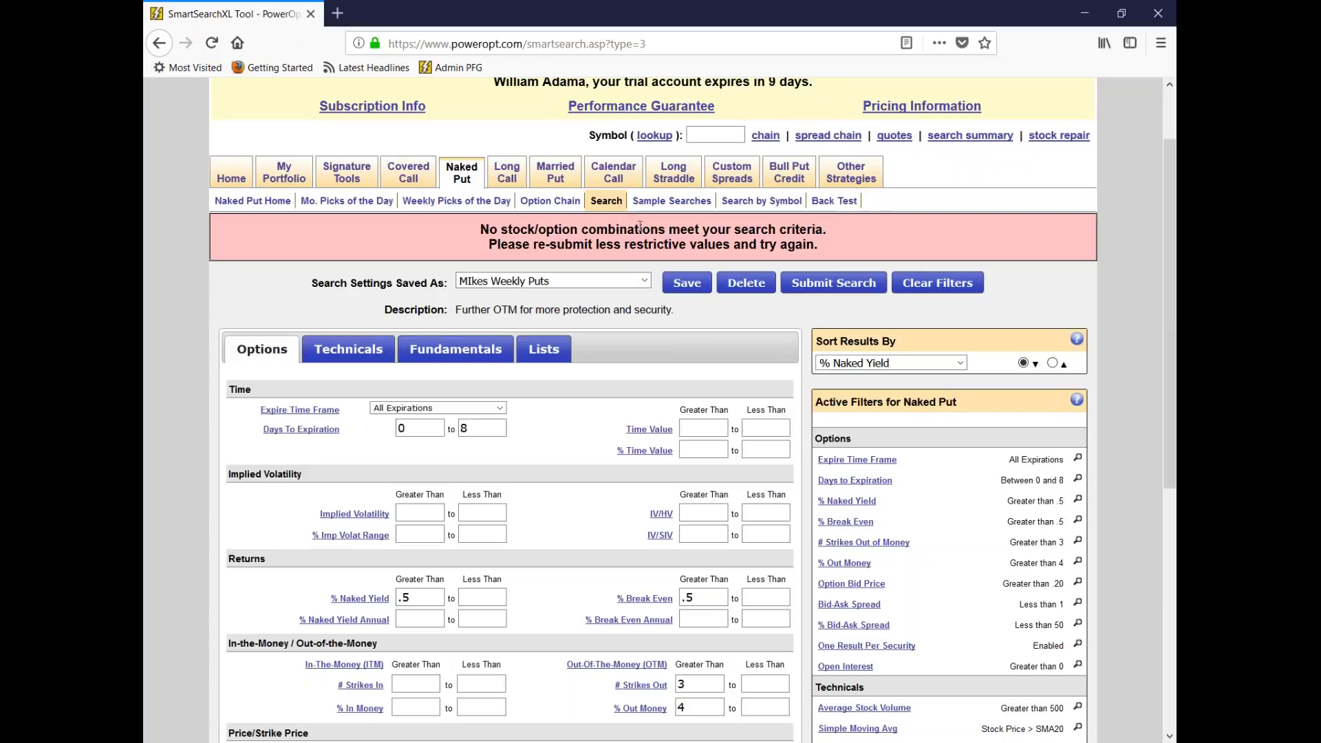
{"action": "left_click", "coordinate": [625, 280]}
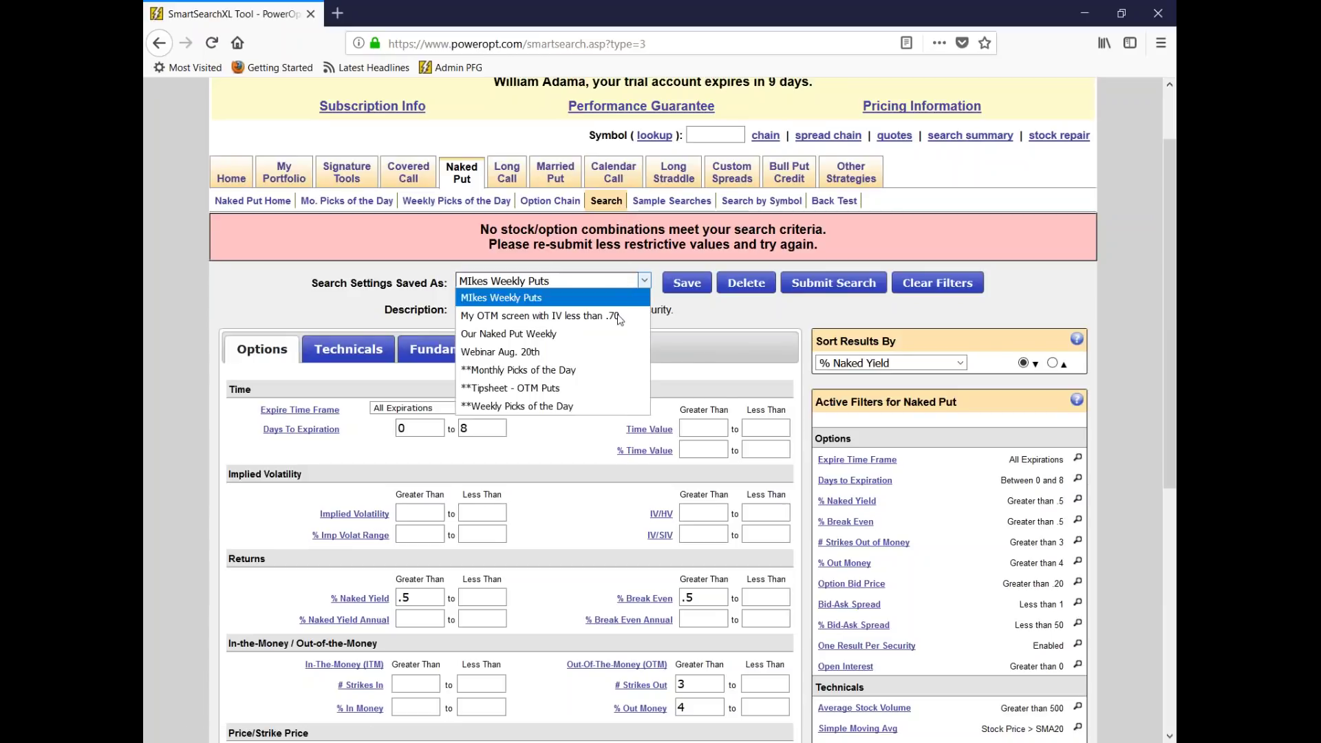
{"action": "left_click", "coordinate": [595, 373]}
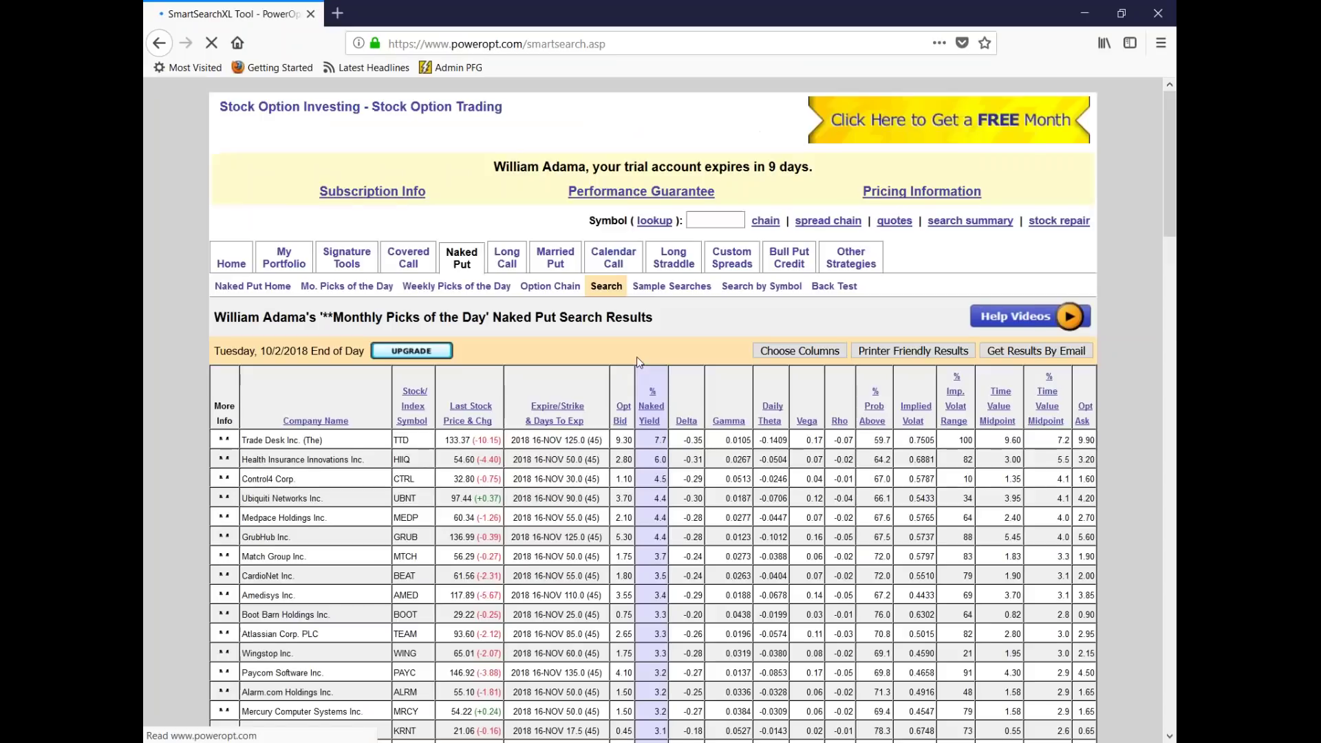
Step: Clear all filters from the loaded Monthly Picks of the Day search
{"action": "scroll", "coordinate": [637, 356], "scroll_direction": "down", "scroll_amount": 4}
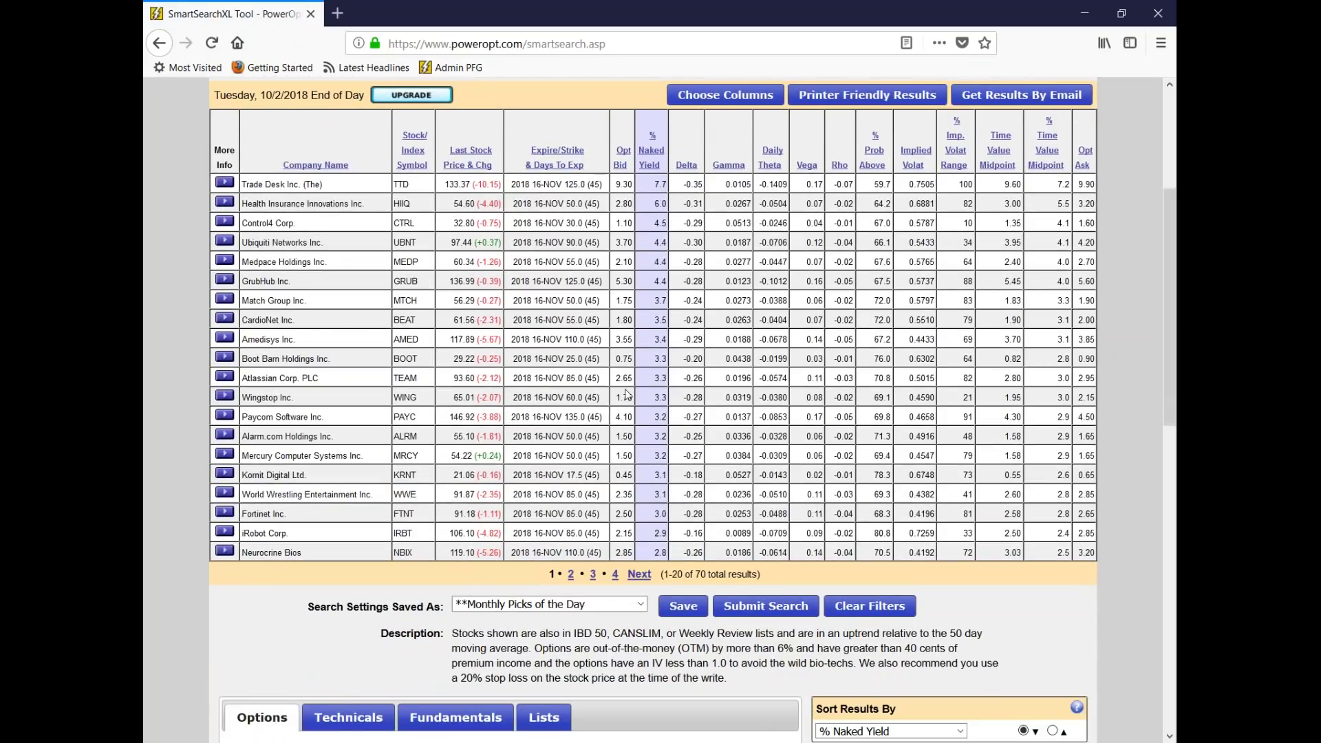
{"action": "scroll", "coordinate": [628, 394], "scroll_direction": "down", "scroll_amount": 5}
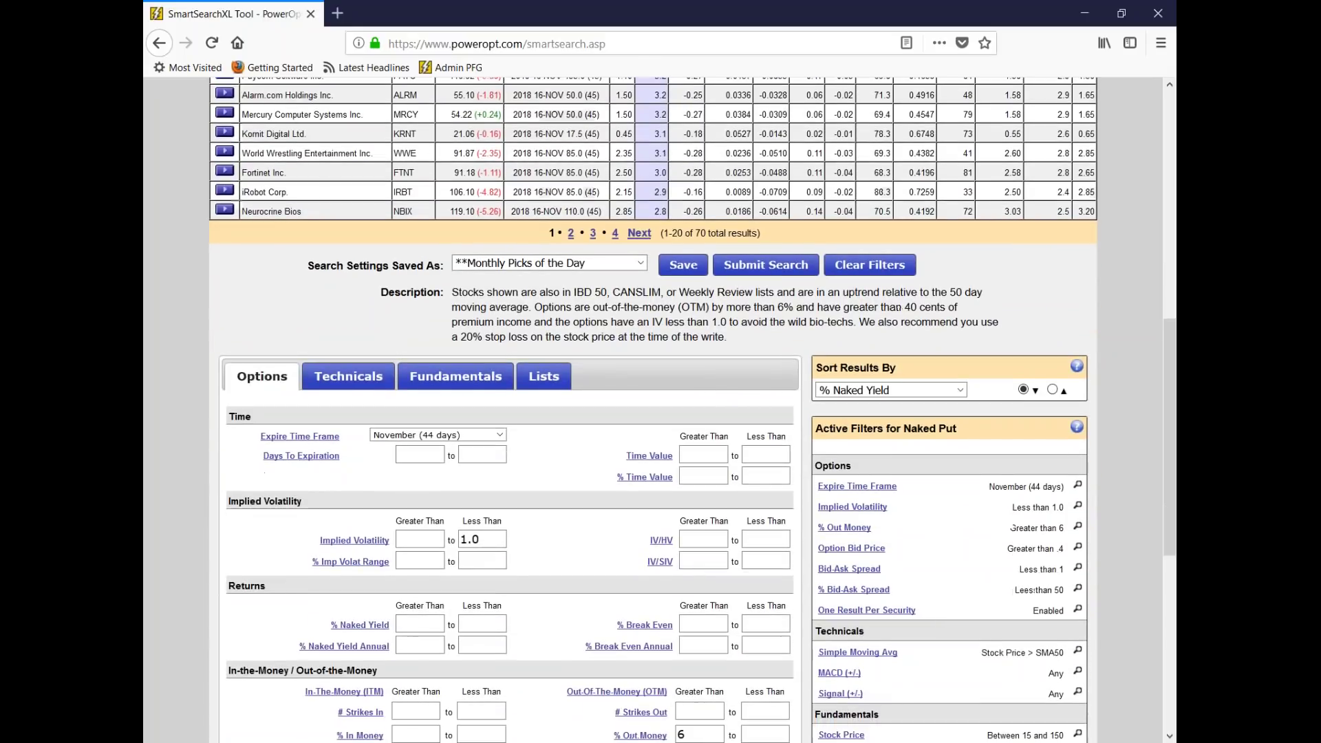
{"action": "scroll", "coordinate": [545, 405], "scroll_direction": "down", "scroll_amount": 1}
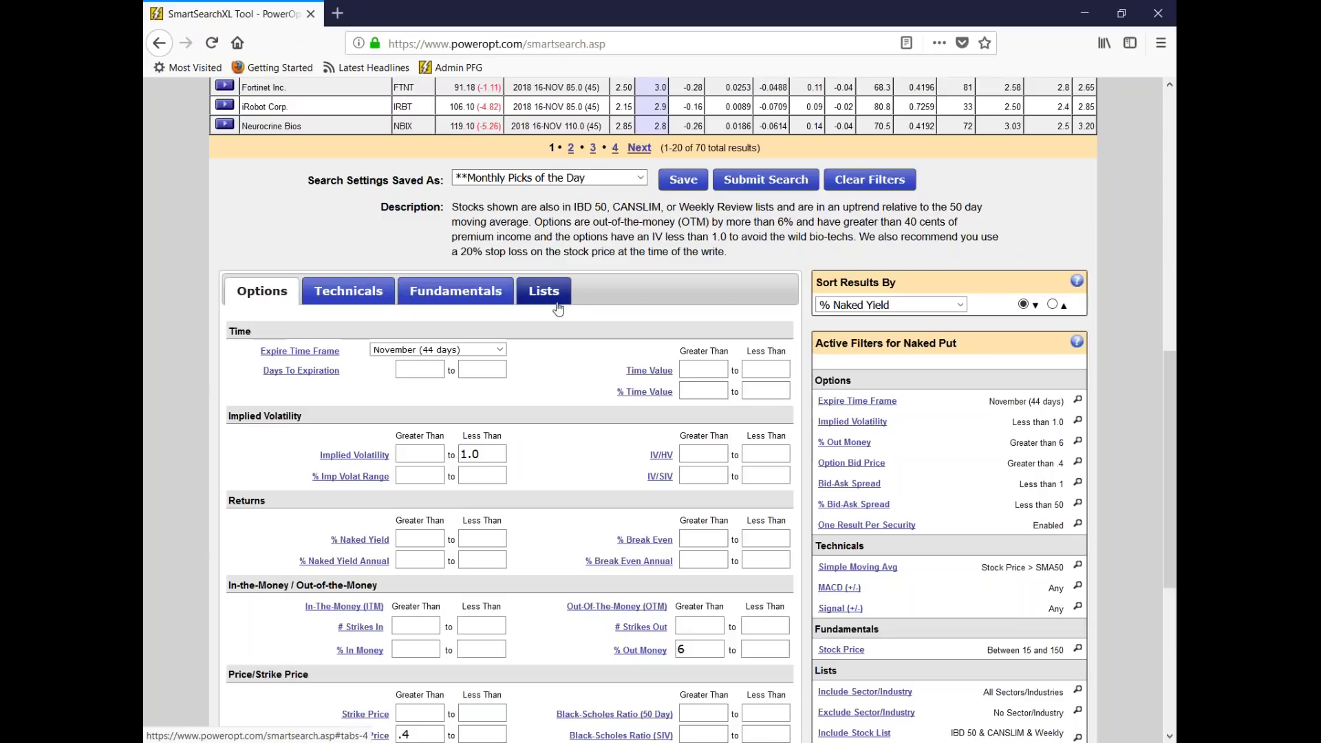
{"action": "left_click", "coordinate": [885, 184]}
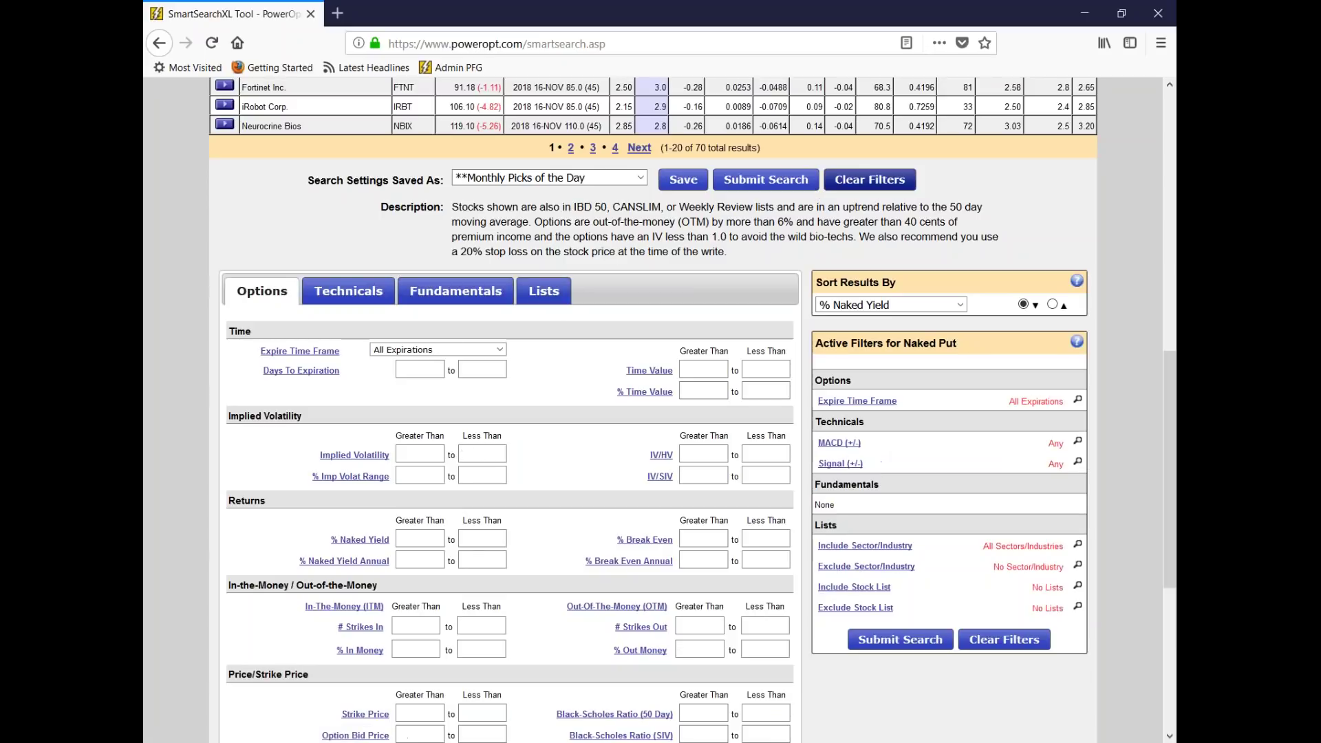
Step: Set the search's included stock list to Indexes and ETFs
{"action": "mouse_move", "coordinate": [661, 373]}
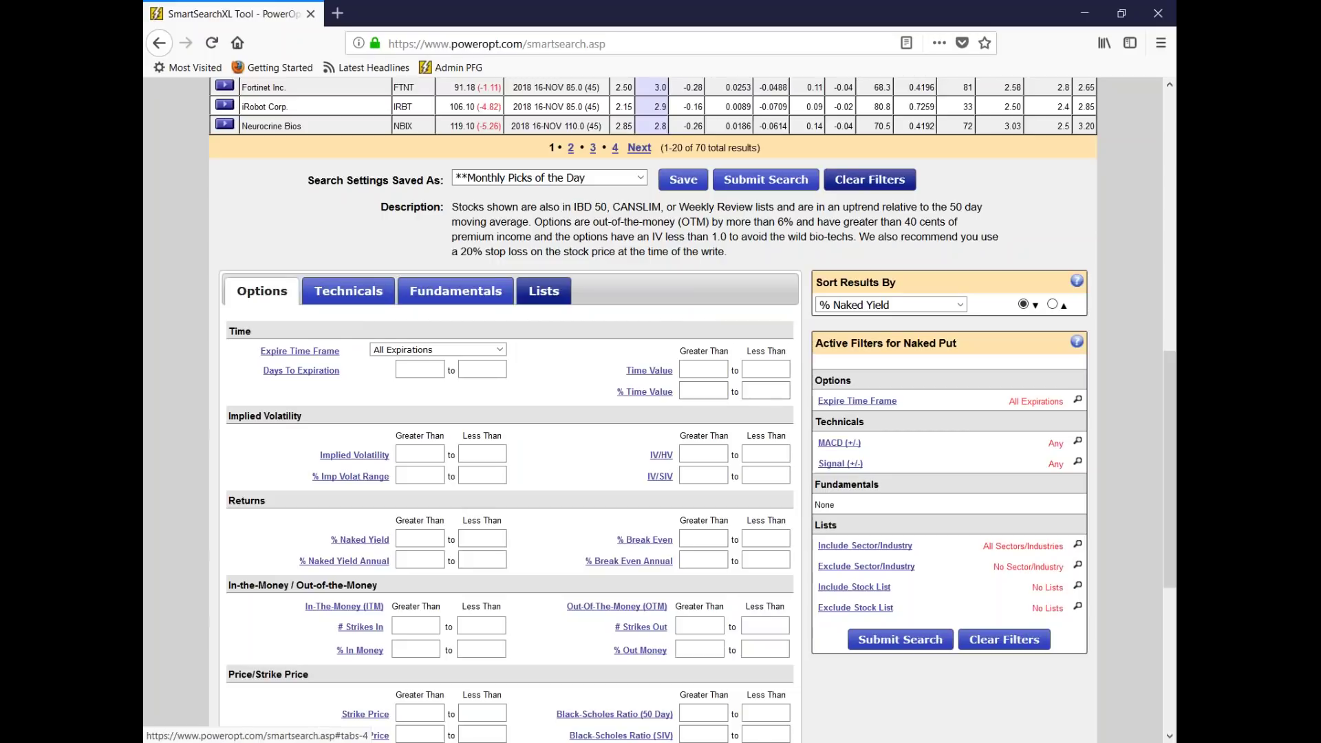
{"action": "left_click", "coordinate": [543, 292]}
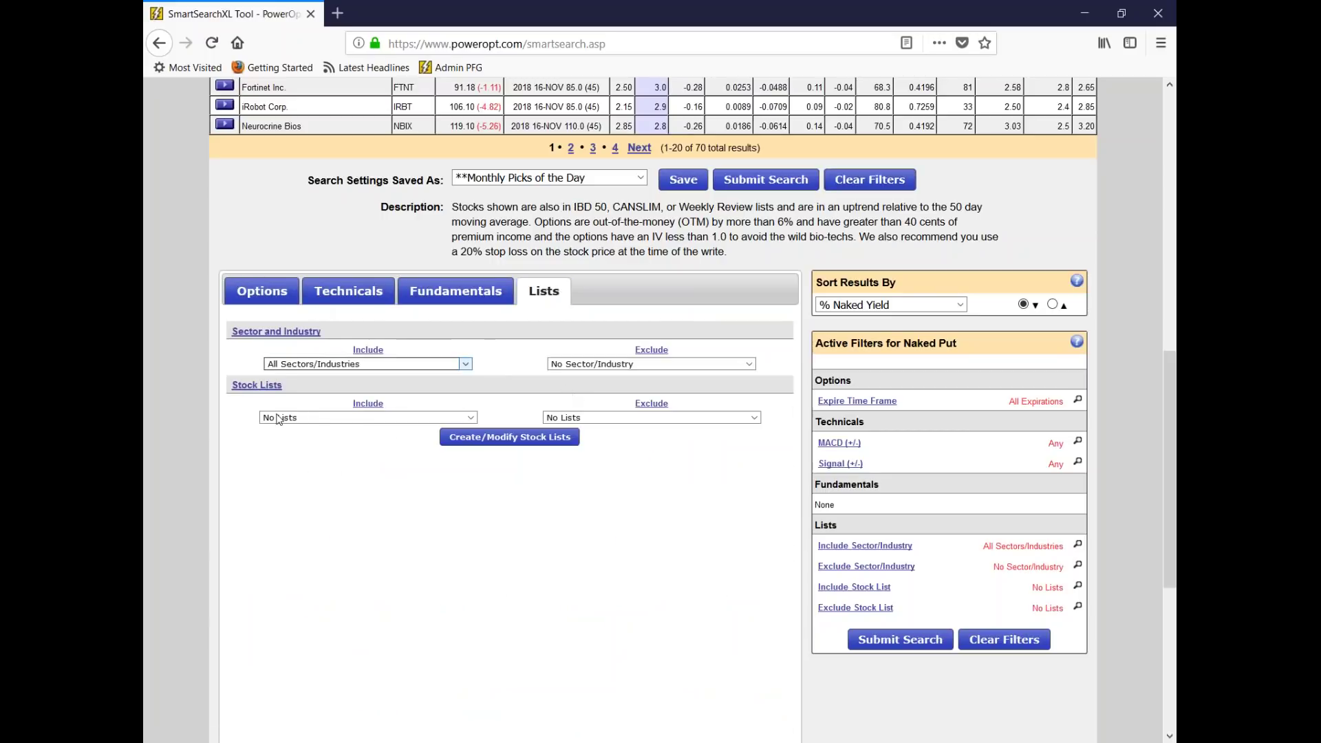
{"action": "left_click", "coordinate": [365, 419]}
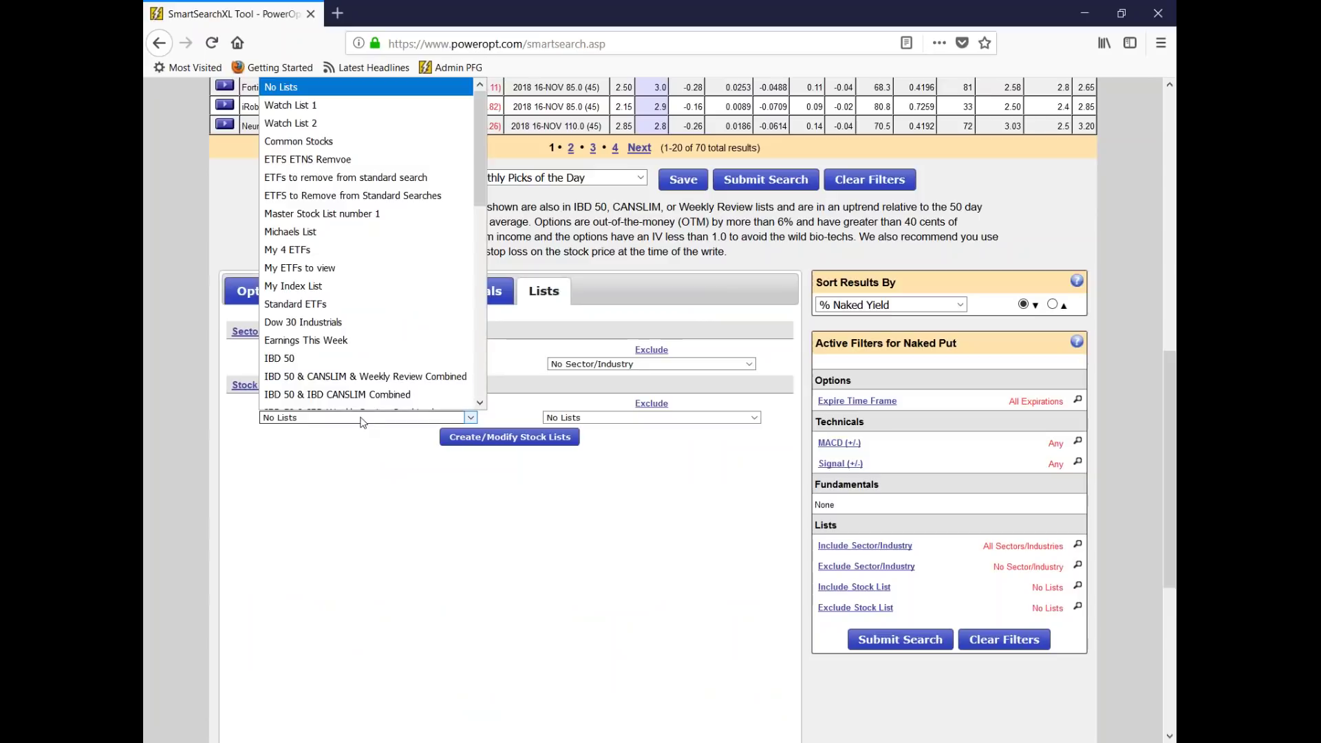
{"action": "left_click", "coordinate": [329, 462]}
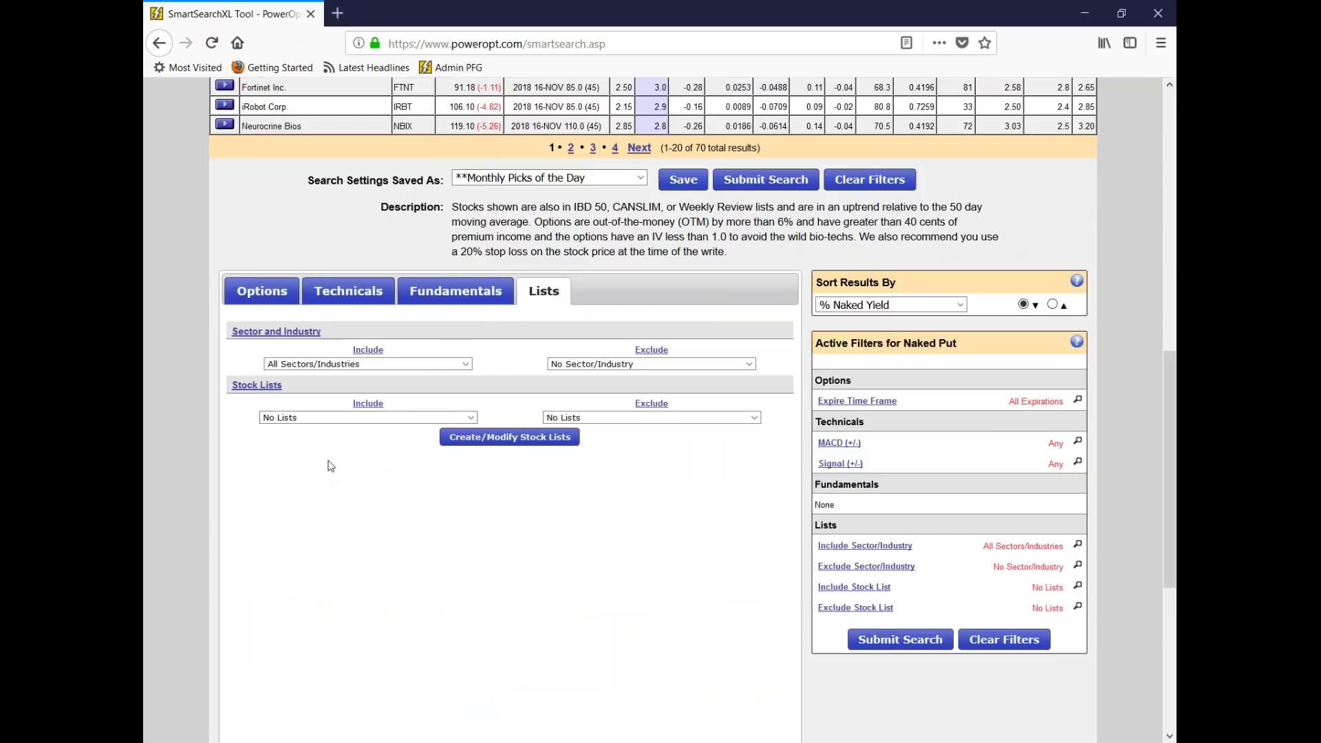
{"action": "mouse_move", "coordinate": [276, 332]}
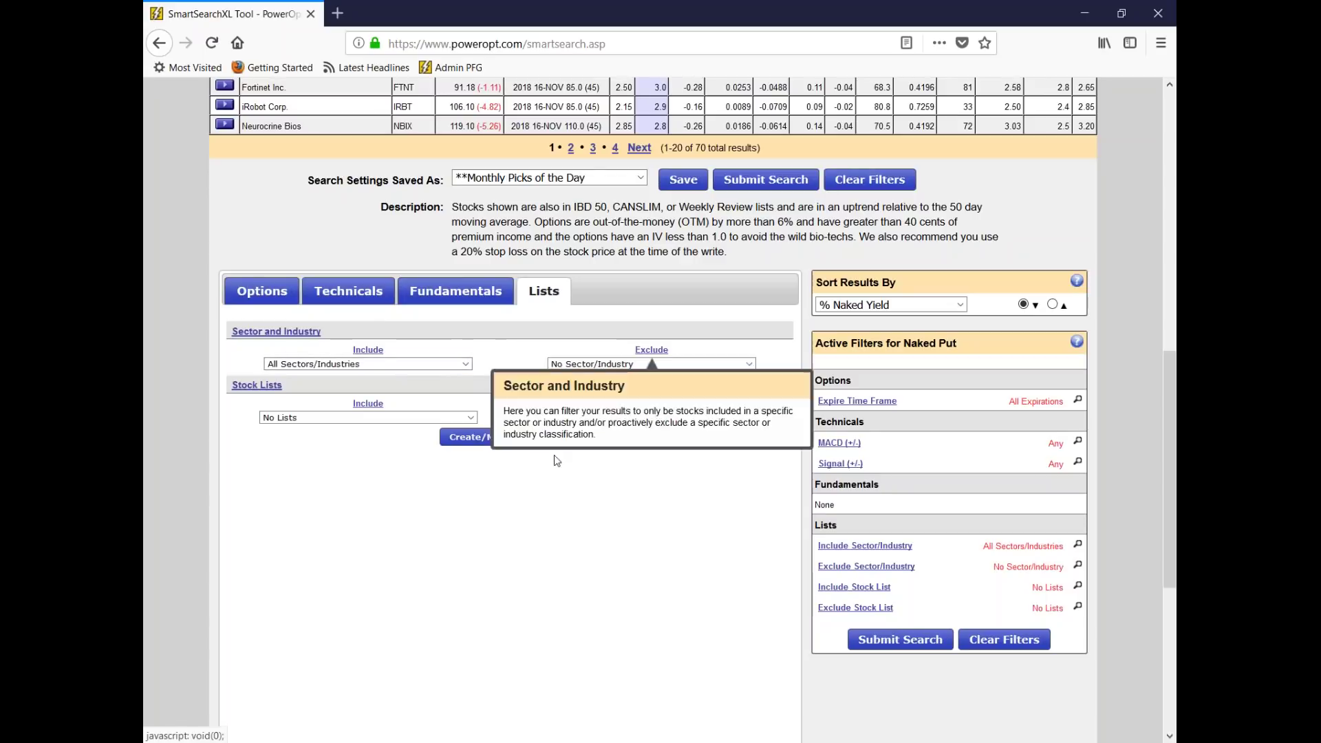
{"action": "left_click", "coordinate": [420, 418]}
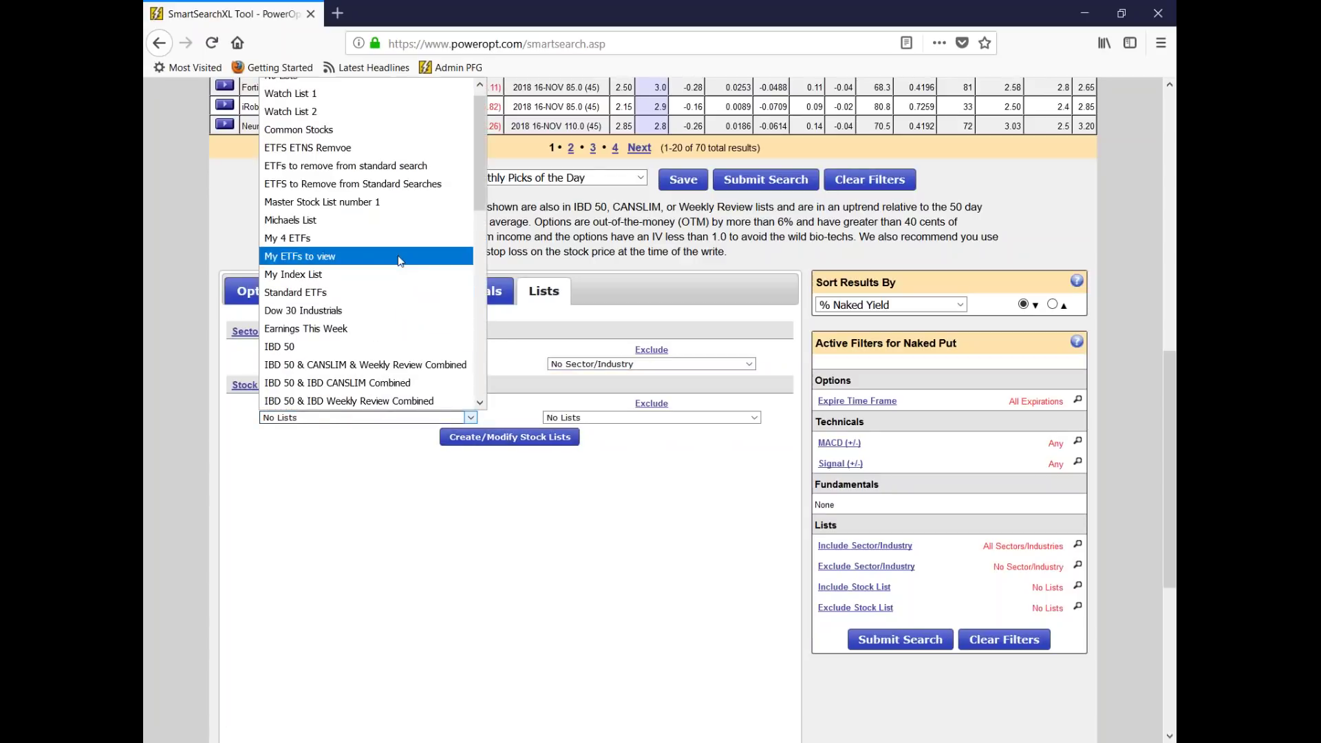
{"action": "scroll", "coordinate": [402, 187], "scroll_direction": "down", "scroll_amount": 3}
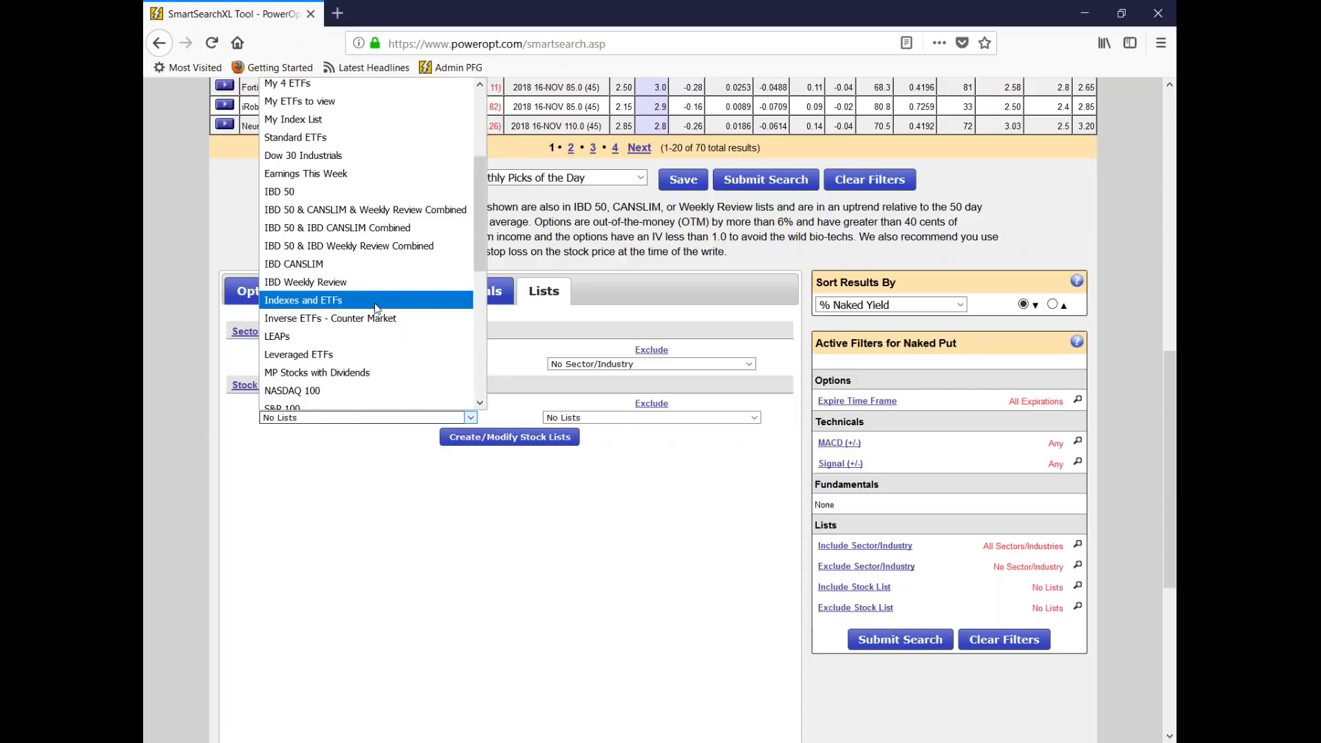
{"action": "scroll", "coordinate": [371, 313], "scroll_direction": "down", "scroll_amount": 2}
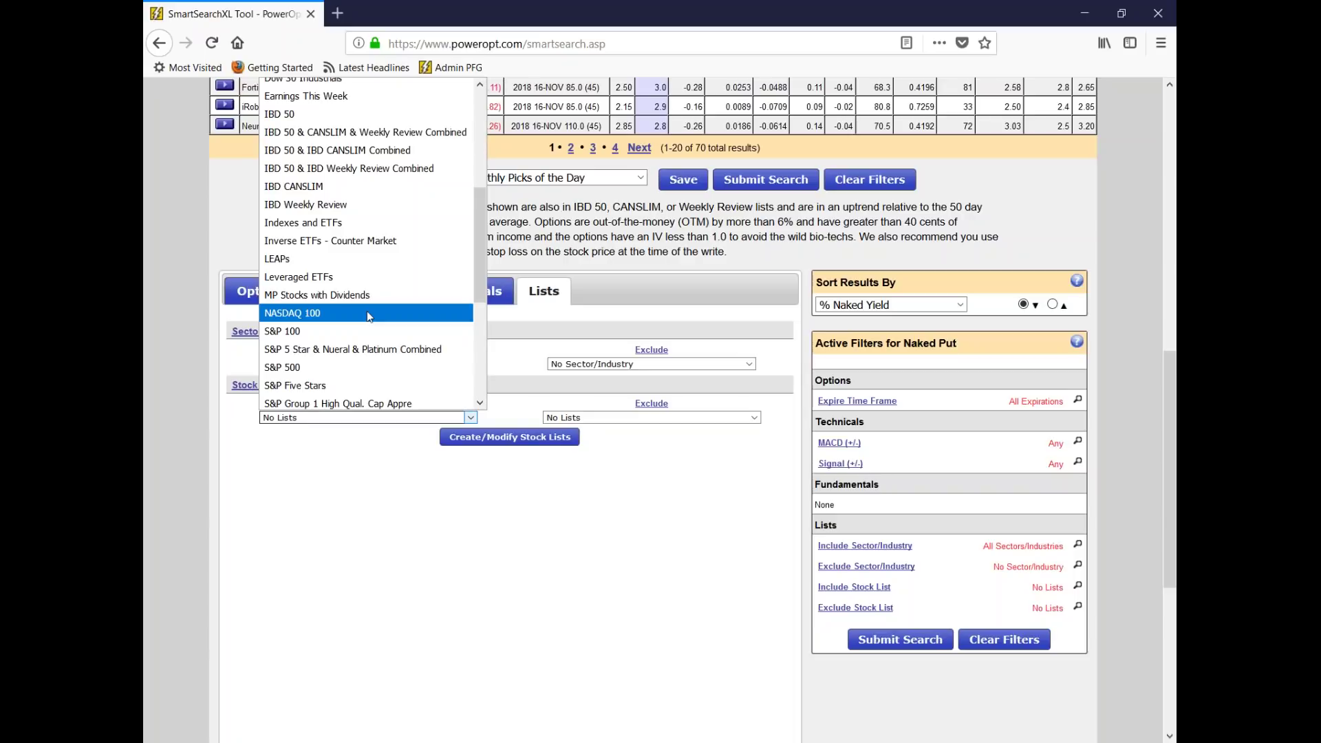
{"action": "left_click", "coordinate": [367, 223]}
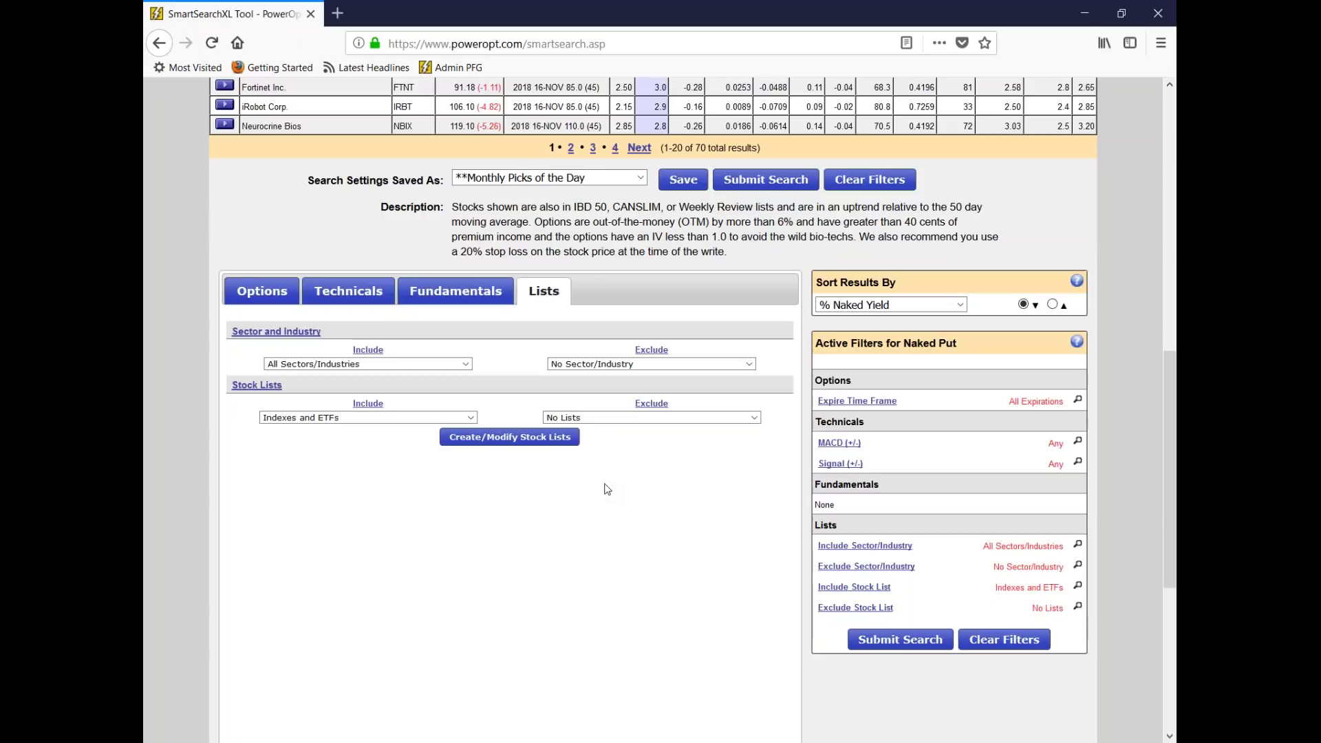
Step: Exclude the Leveraged ETFs stock list from the search
{"action": "left_click", "coordinate": [688, 418]}
{"action": "scroll", "coordinate": [657, 389], "scroll_direction": "down", "scroll_amount": 1}
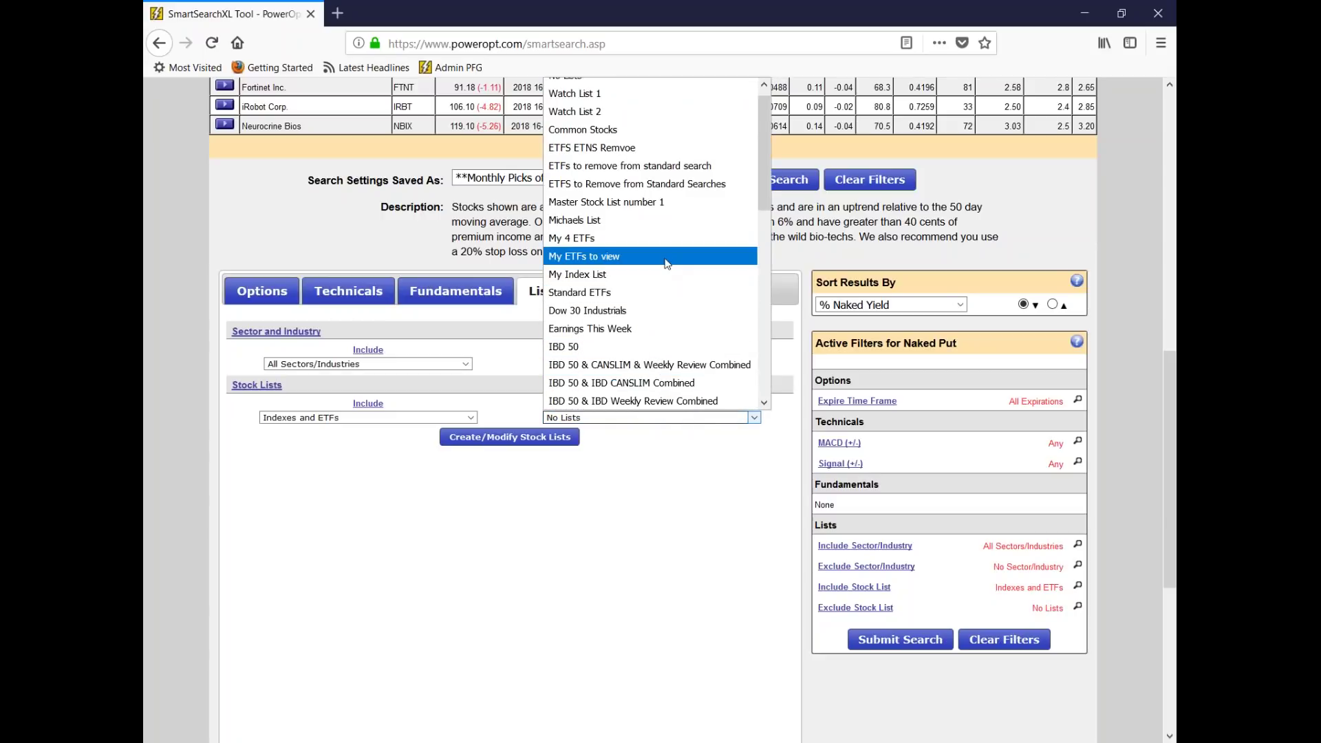
{"action": "scroll", "coordinate": [666, 282], "scroll_direction": "down", "scroll_amount": 1}
{"action": "scroll", "coordinate": [666, 282], "scroll_direction": "down", "scroll_amount": 4}
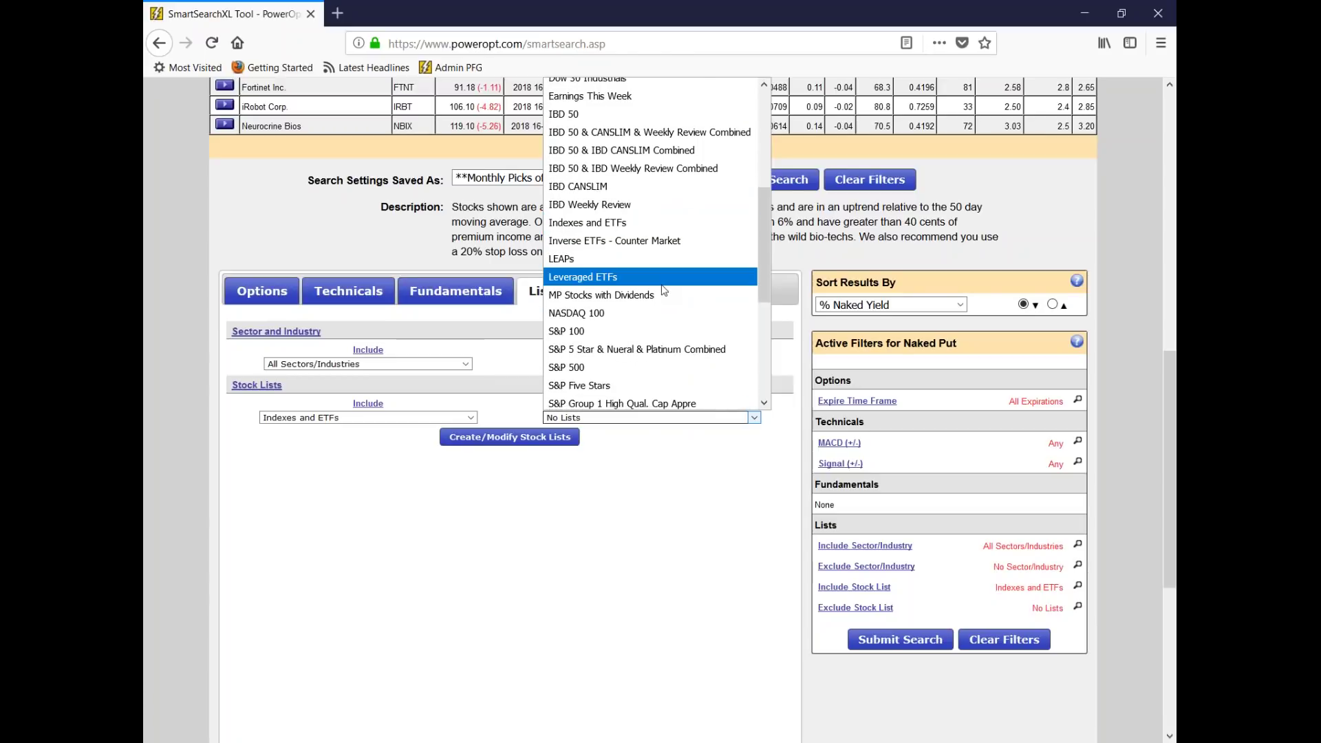
{"action": "left_click", "coordinate": [663, 284]}
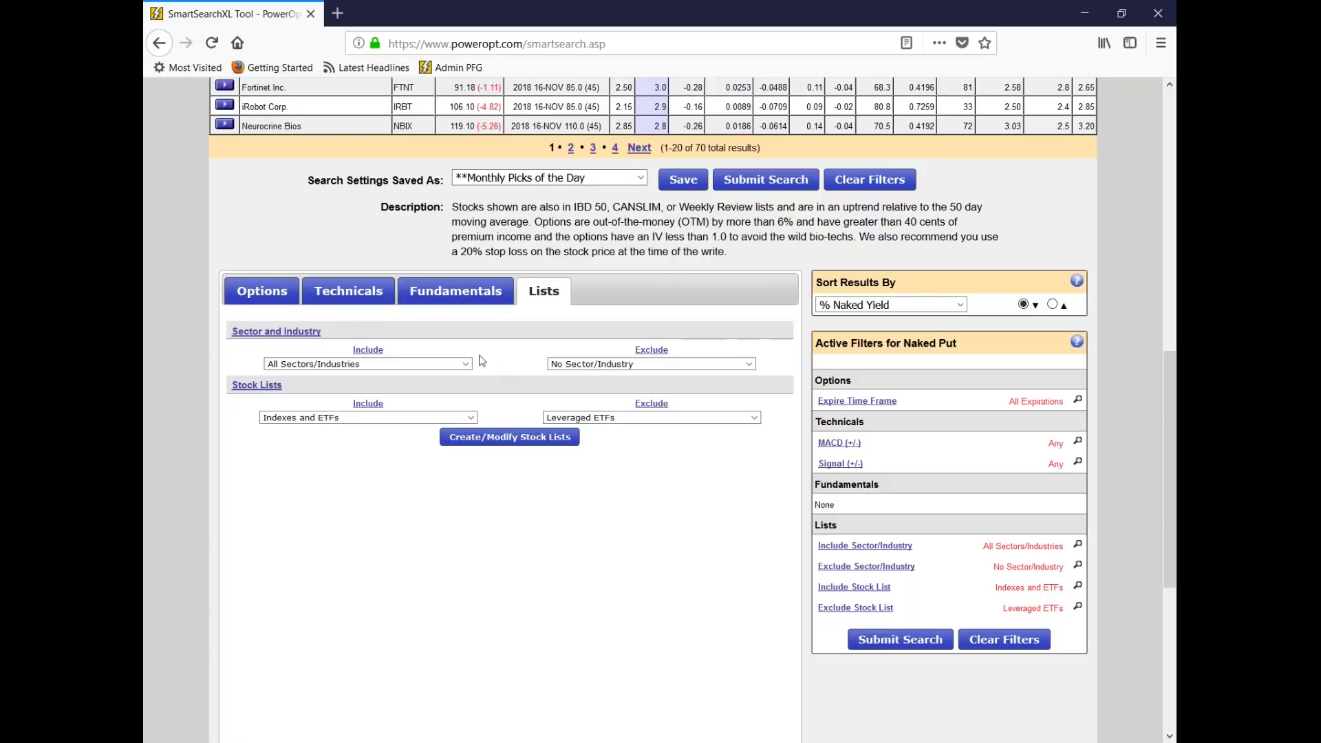
Step: Try a fundamentals filter for stock price less than 200 and clear the value again
{"action": "left_click", "coordinate": [456, 291]}
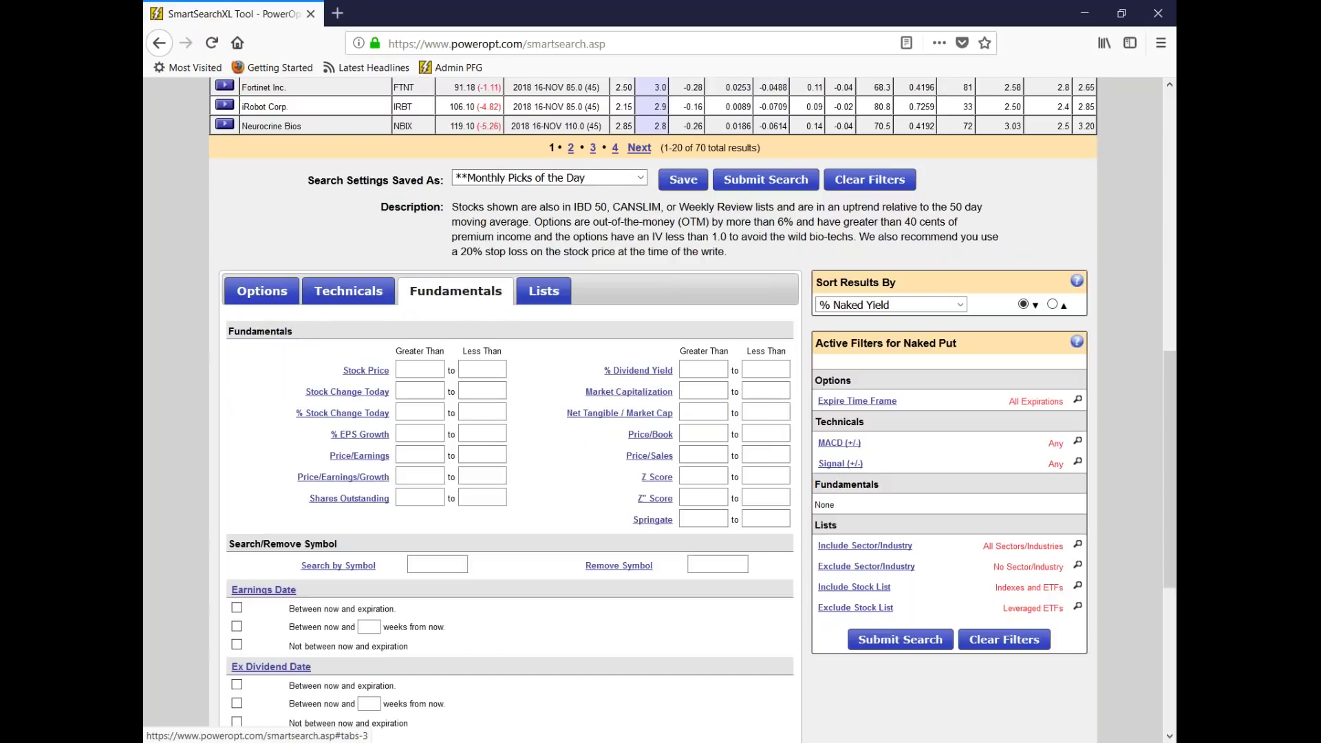
{"action": "left_click", "coordinate": [492, 369]}
{"action": "type", "text": "200"}
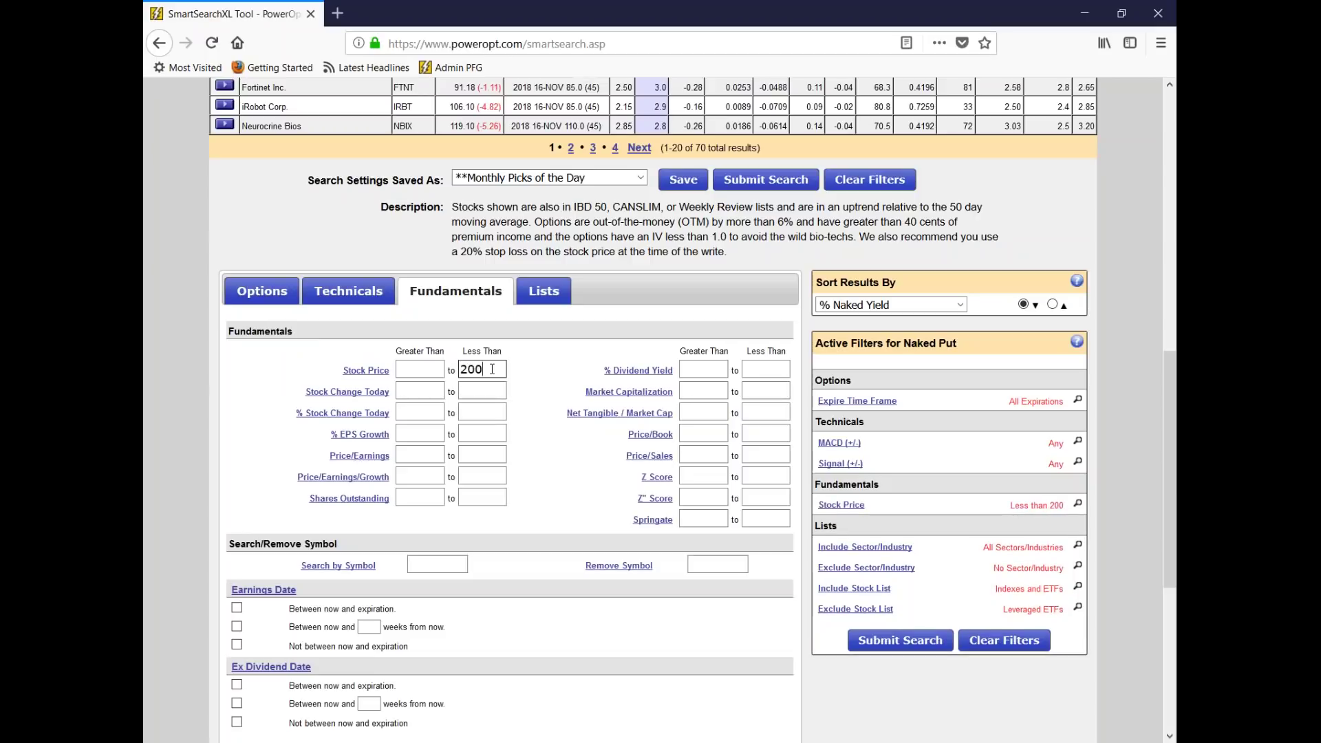
{"action": "key", "text": "BackSpace"}
{"action": "key", "text": "BackSpace"}
{"action": "key", "text": "BackSpace"}
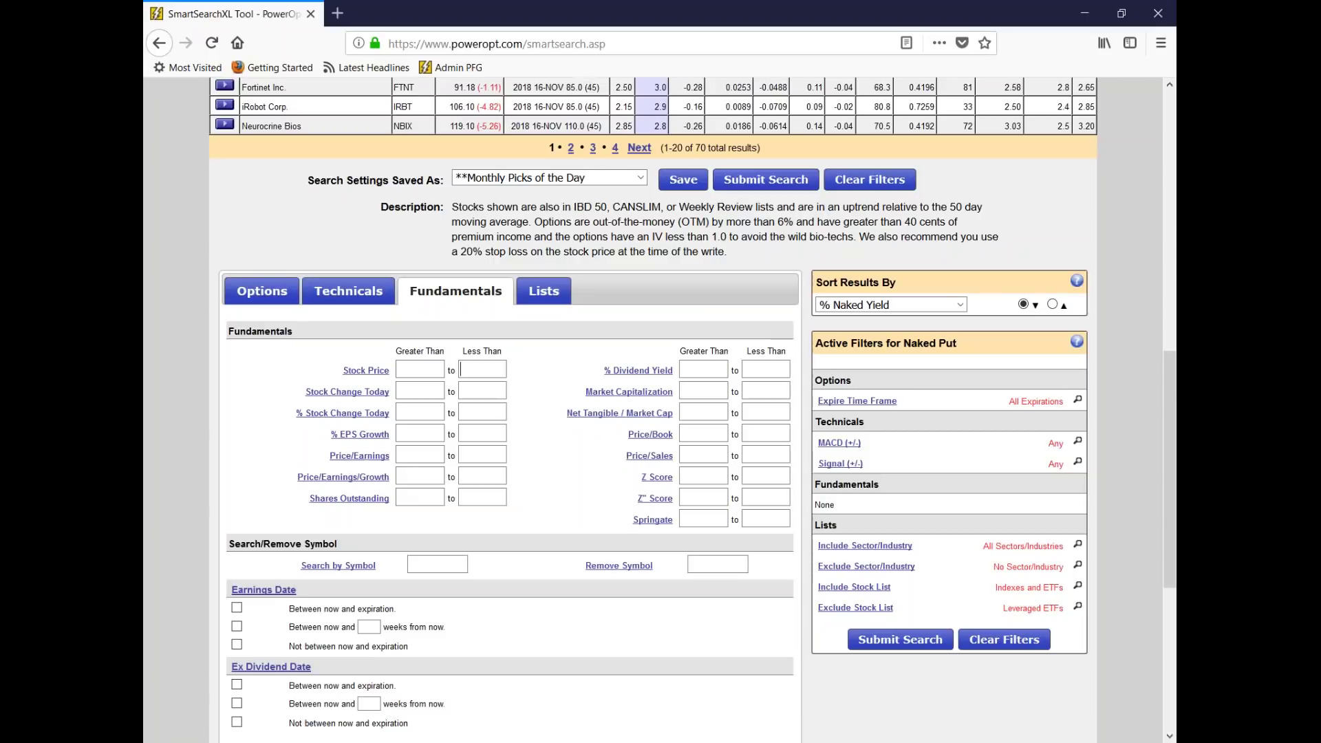
Step: Try Stock Price as the first term of the technical Simple Moving Average filter and reset it to None
{"action": "scroll", "coordinate": [335, 545], "scroll_direction": "down", "scroll_amount": 2}
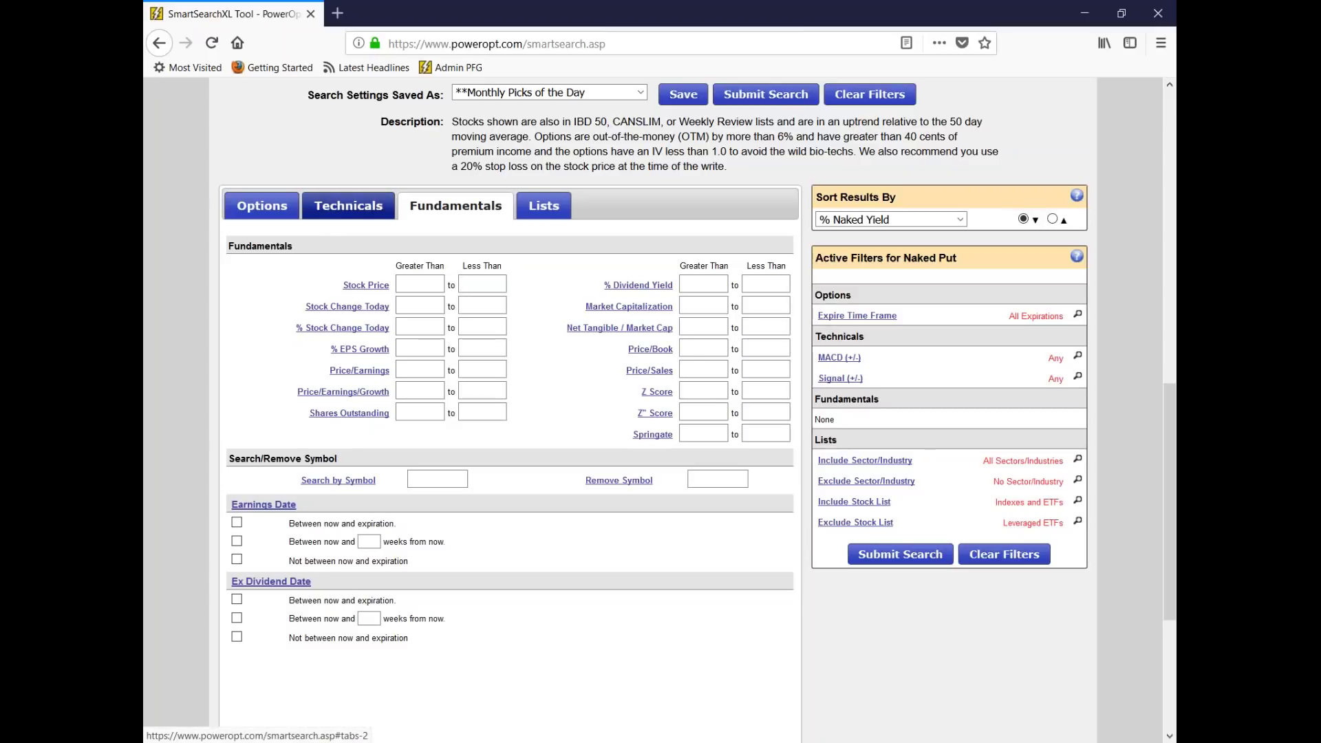
{"action": "left_click", "coordinate": [347, 206]}
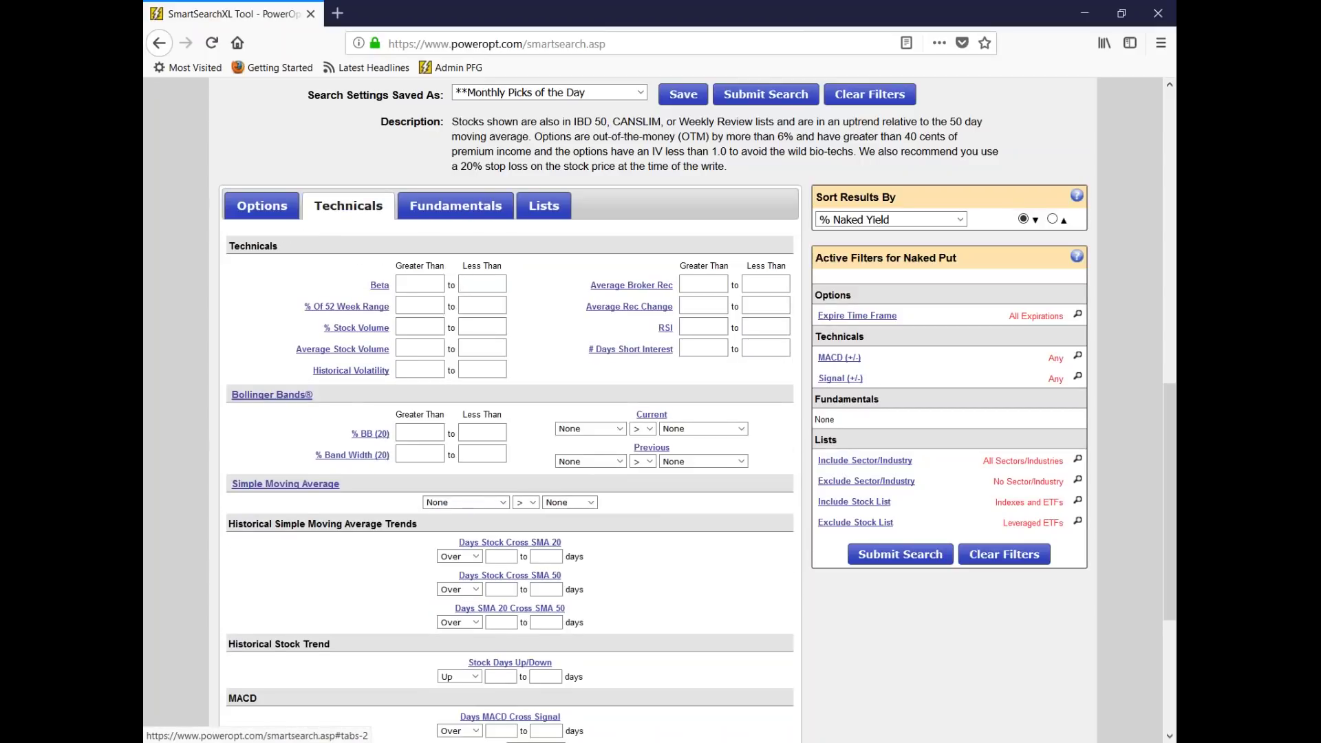
{"action": "left_click", "coordinate": [503, 503]}
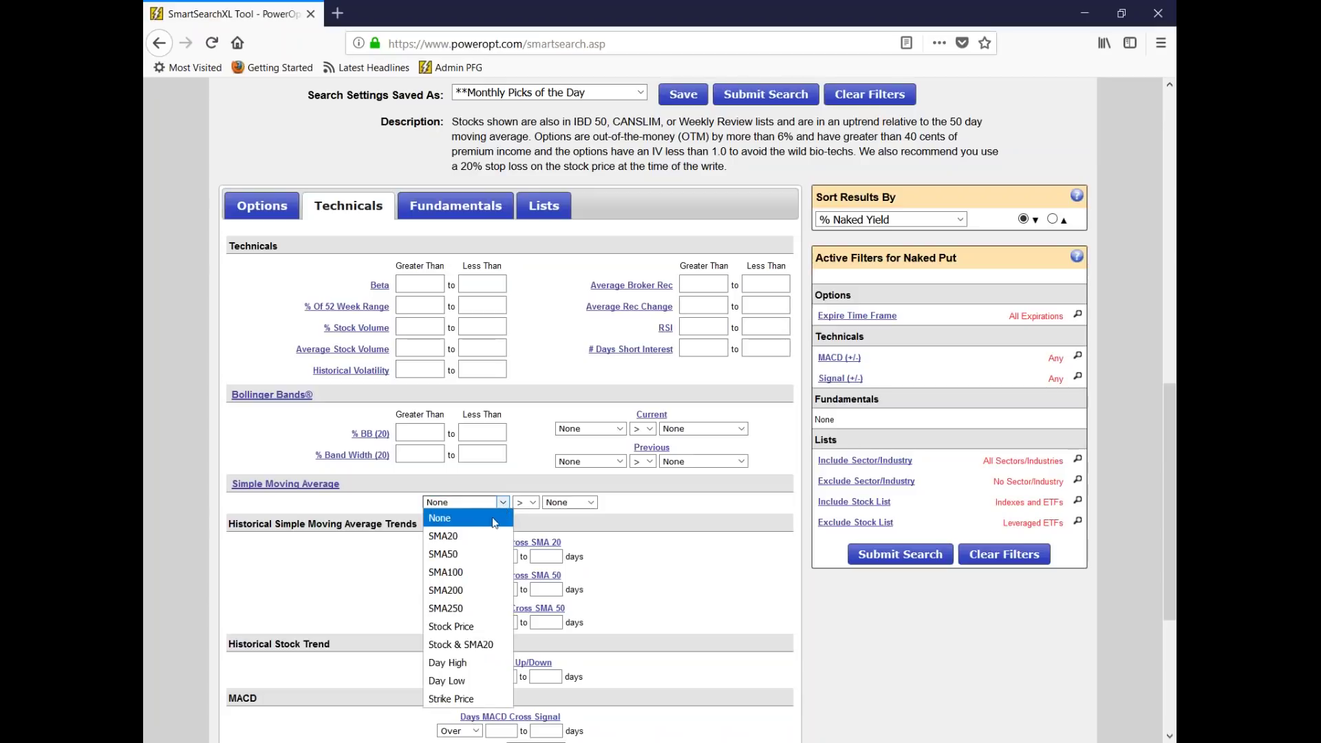
{"action": "left_click", "coordinate": [485, 627]}
{"action": "left_click", "coordinate": [590, 502]}
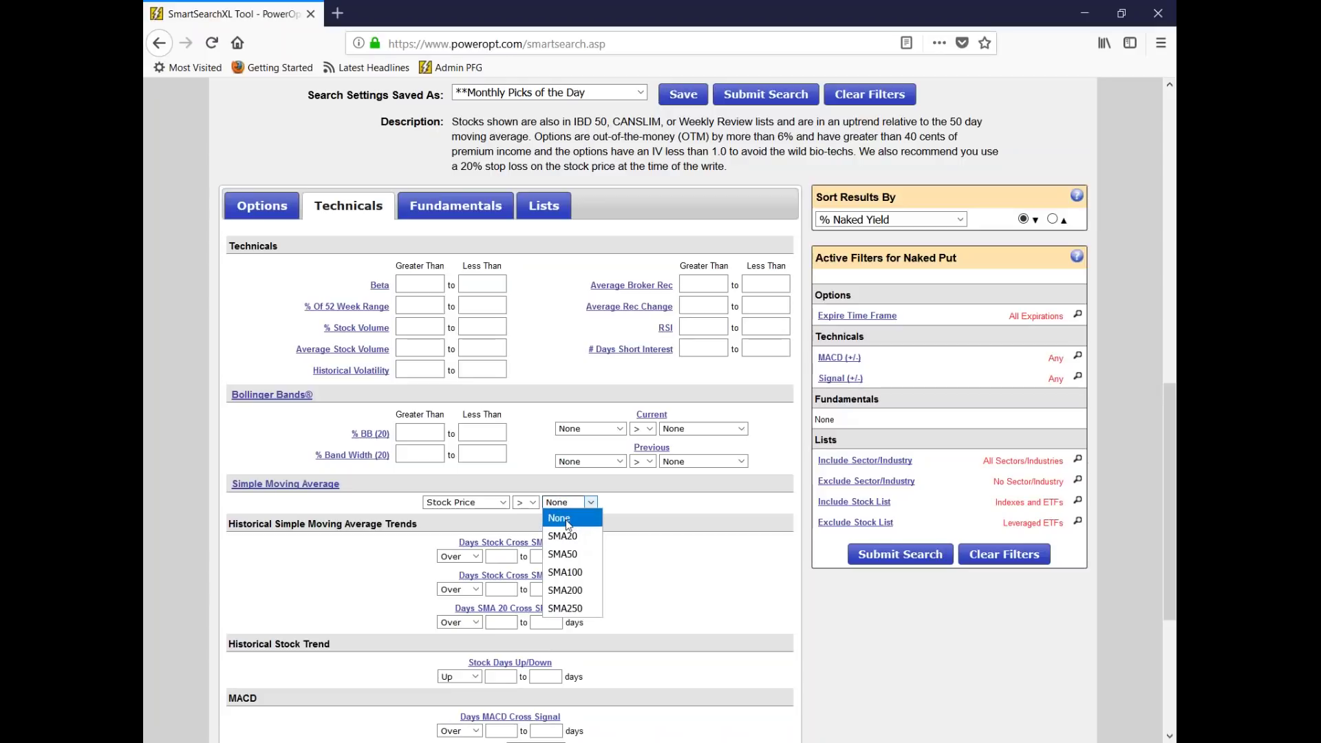
{"action": "left_click", "coordinate": [569, 521]}
{"action": "left_click", "coordinate": [505, 508]}
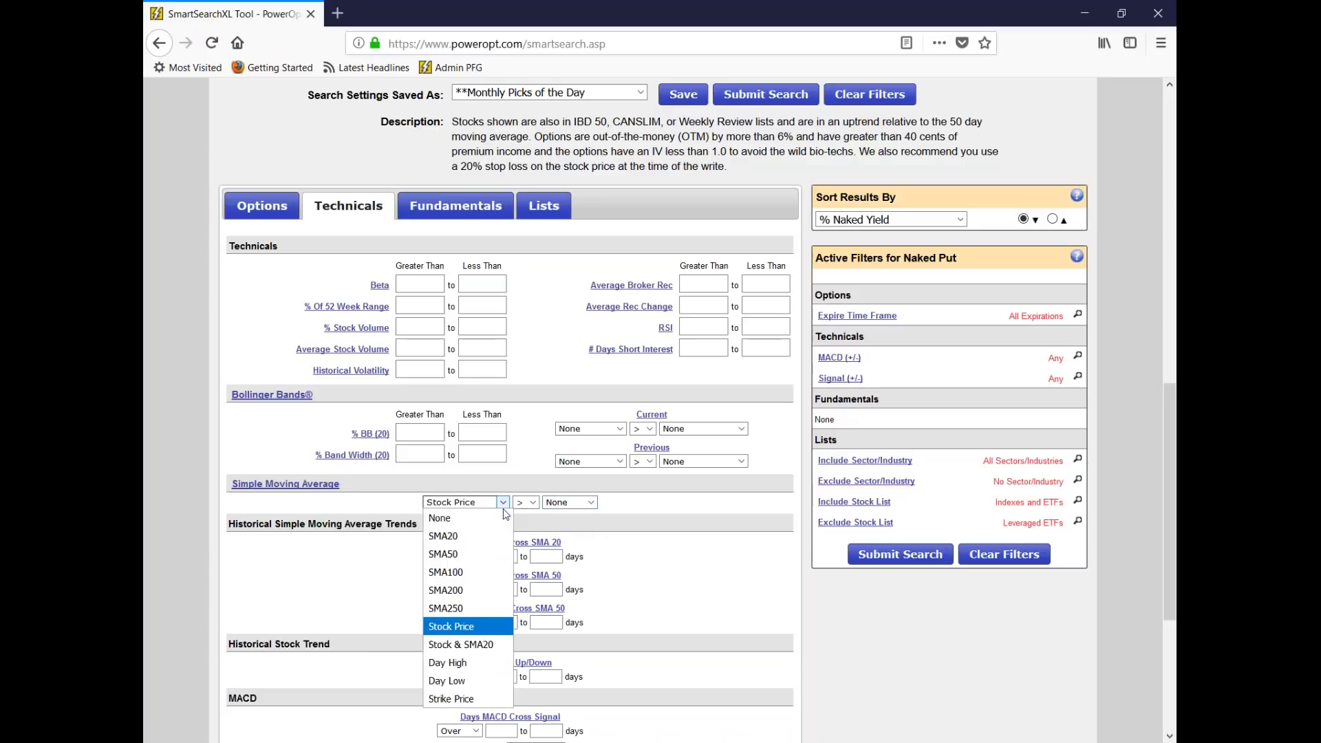
{"action": "left_click", "coordinate": [494, 518]}
Step: Try an Average Stock Volume filter of greater than 500 and clear the value again
{"action": "left_click", "coordinate": [424, 356]}
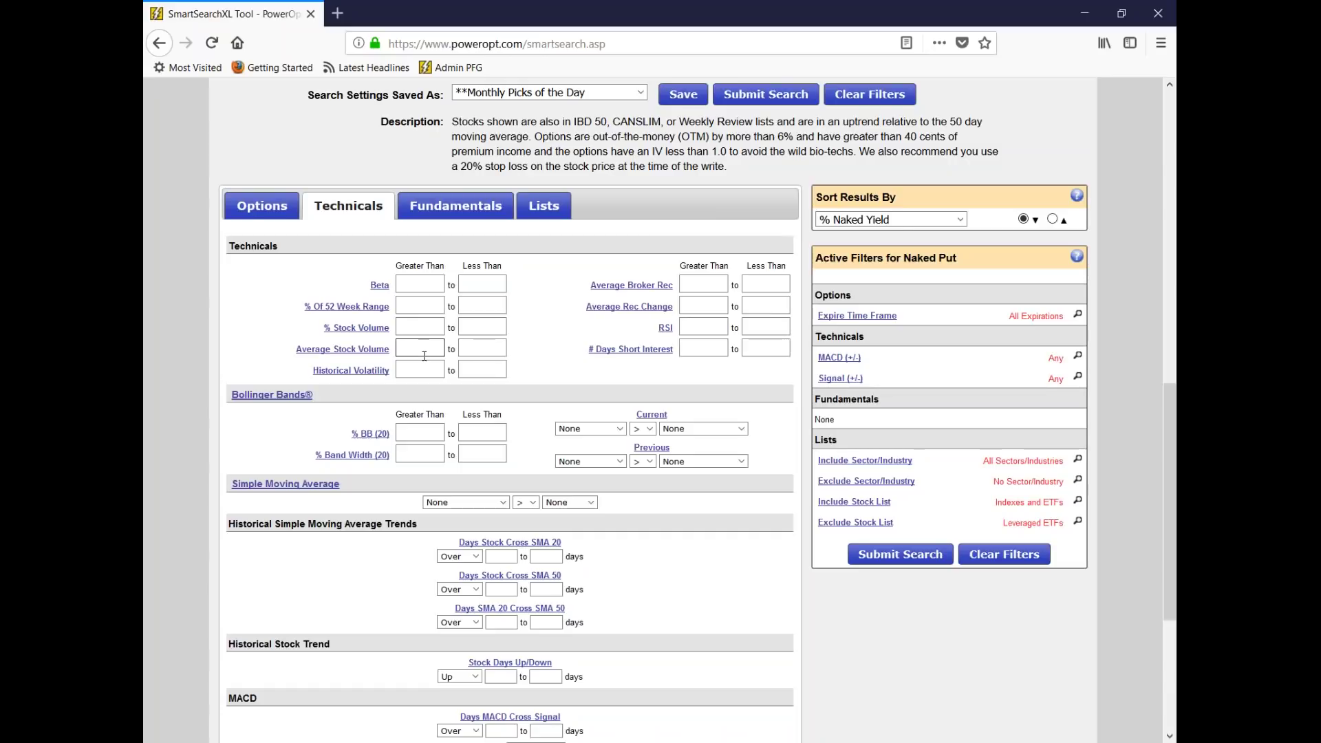
{"action": "type", "text": "500"}
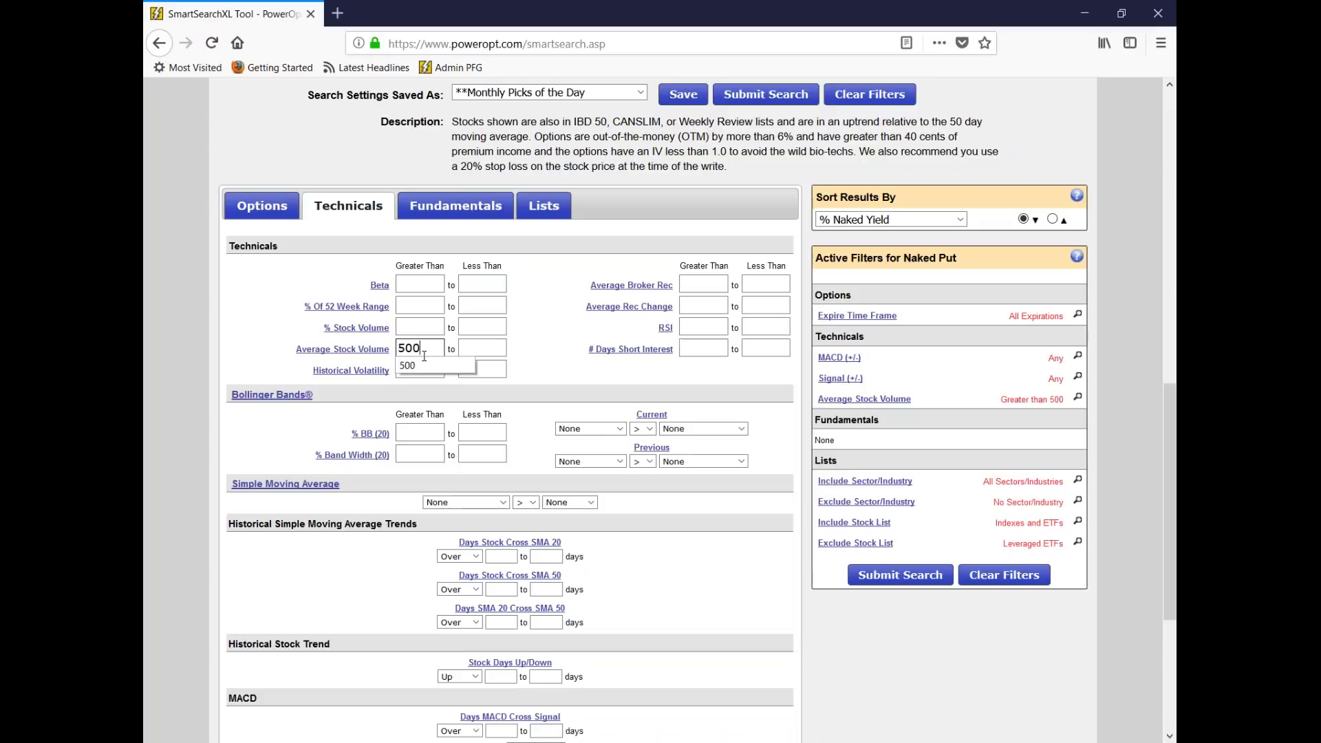
{"action": "key", "text": "BackSpace"}
{"action": "key", "text": "BackSpace"}
{"action": "key", "text": "BackSpace"}
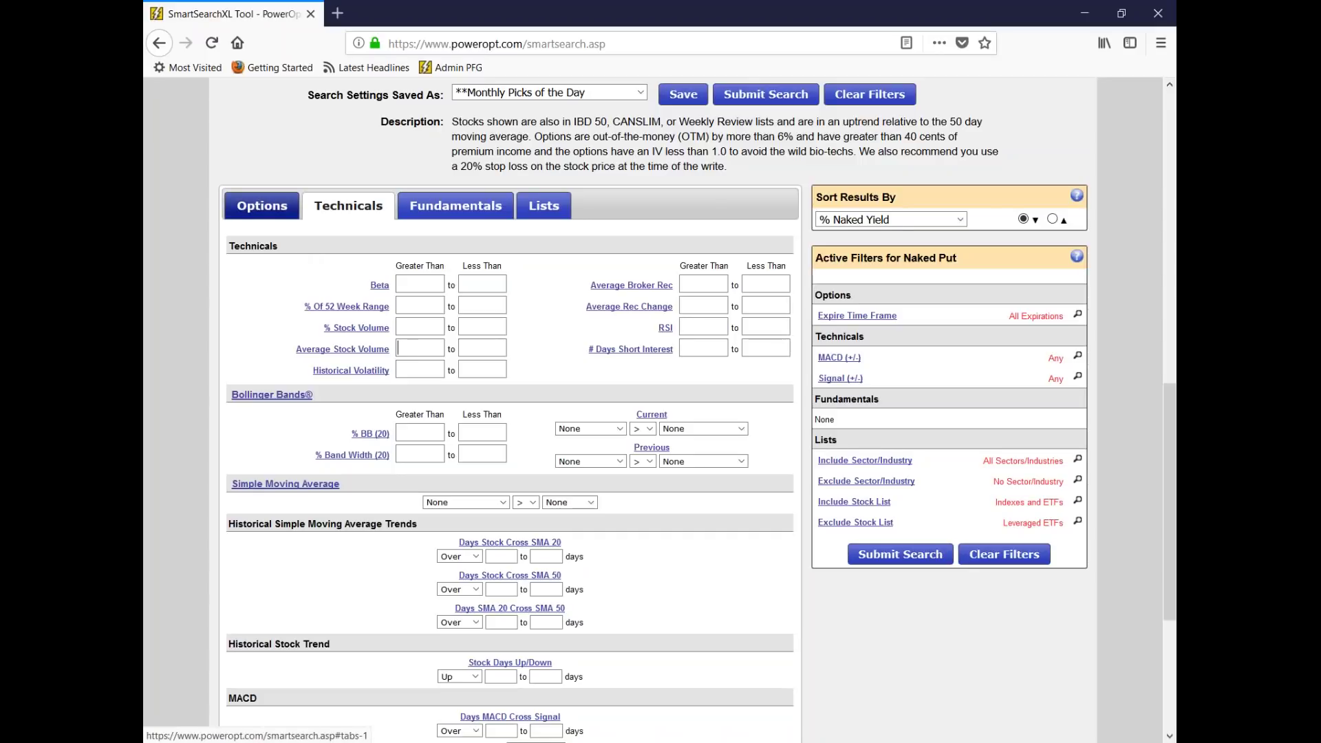
Step: Keep the option expiration time frame on All Expirations and limit Days To Expiration to between 20 and 40
{"action": "left_click", "coordinate": [262, 205]}
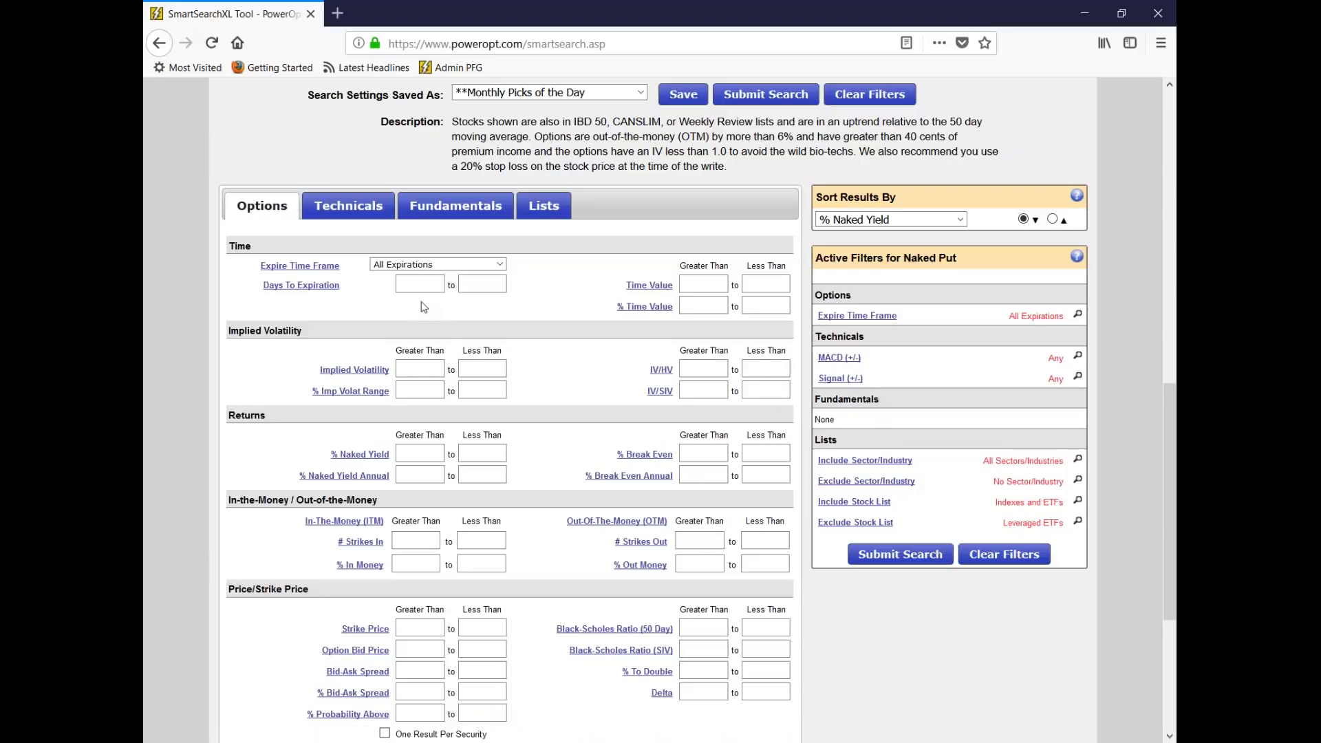
{"action": "left_click", "coordinate": [452, 265]}
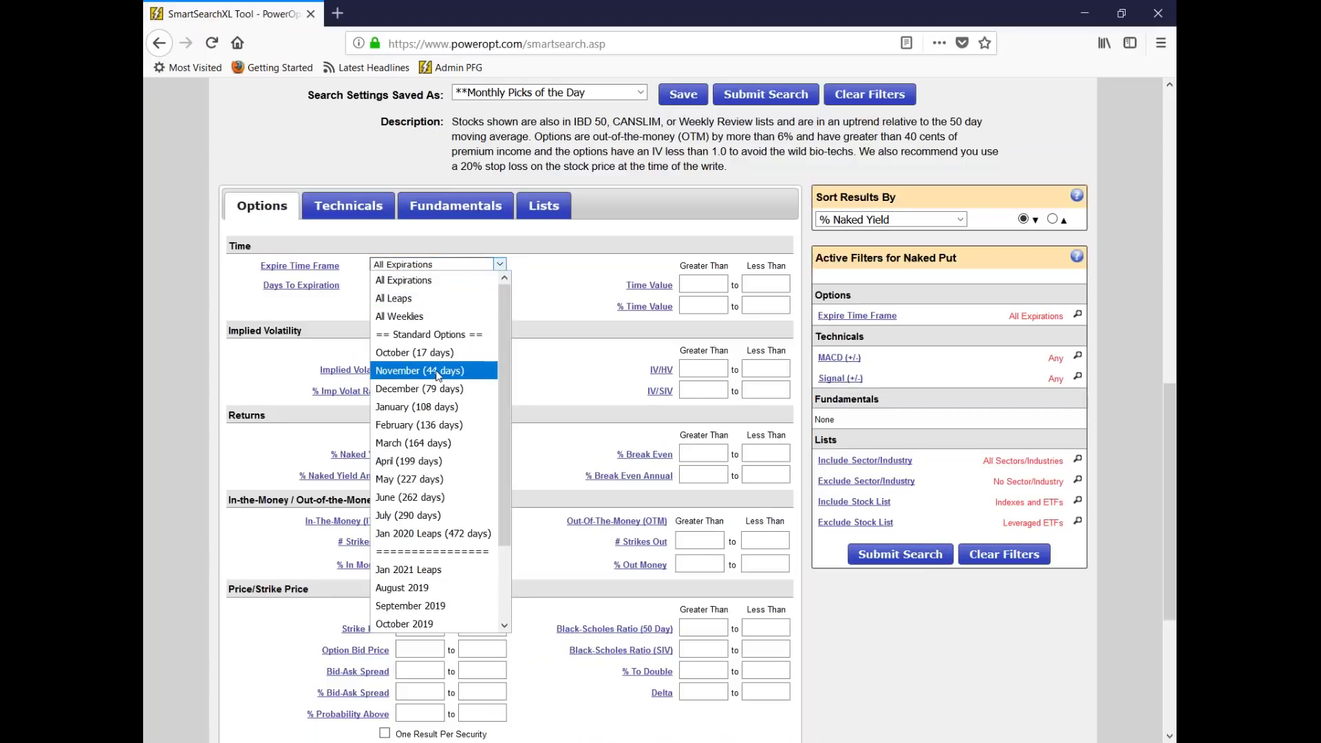
{"action": "left_click", "coordinate": [436, 282]}
{"action": "left_click", "coordinate": [420, 286]}
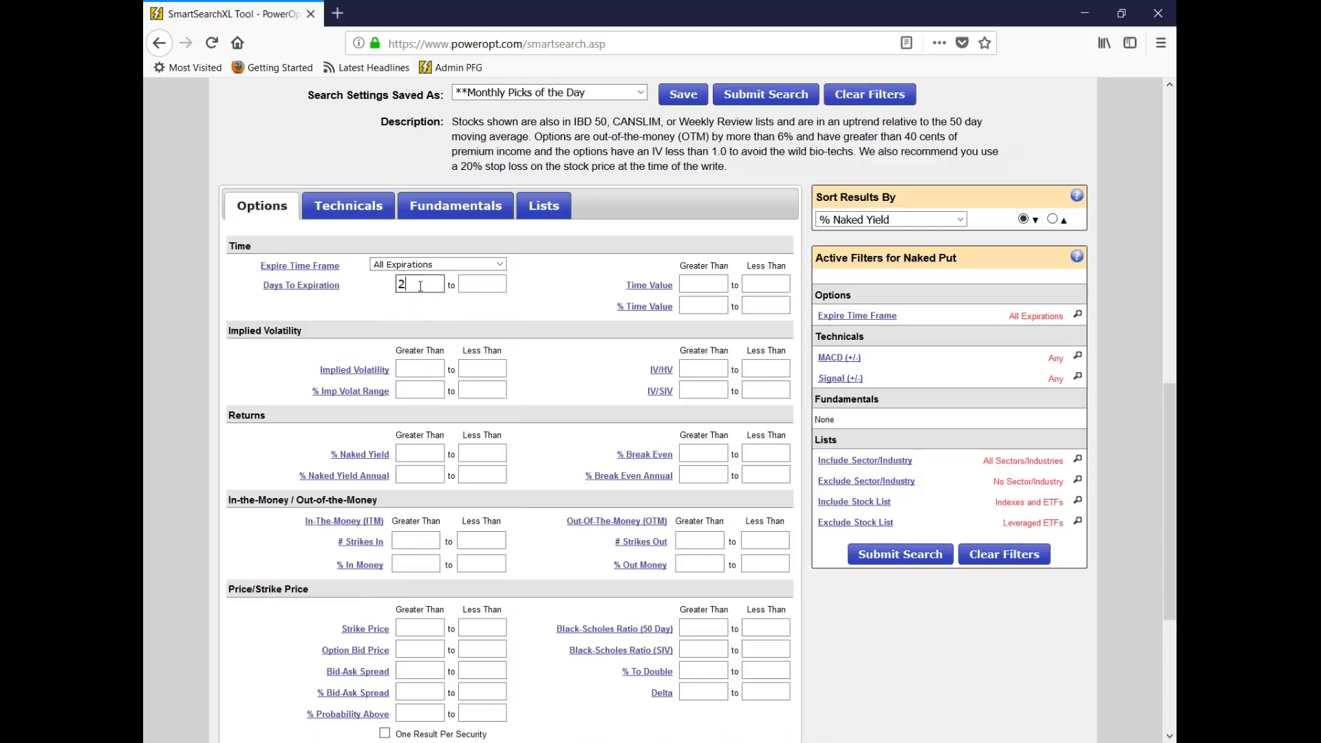
{"action": "type", "text": "20"}
{"action": "left_click", "coordinate": [487, 285]}
{"action": "type", "text": "40"}
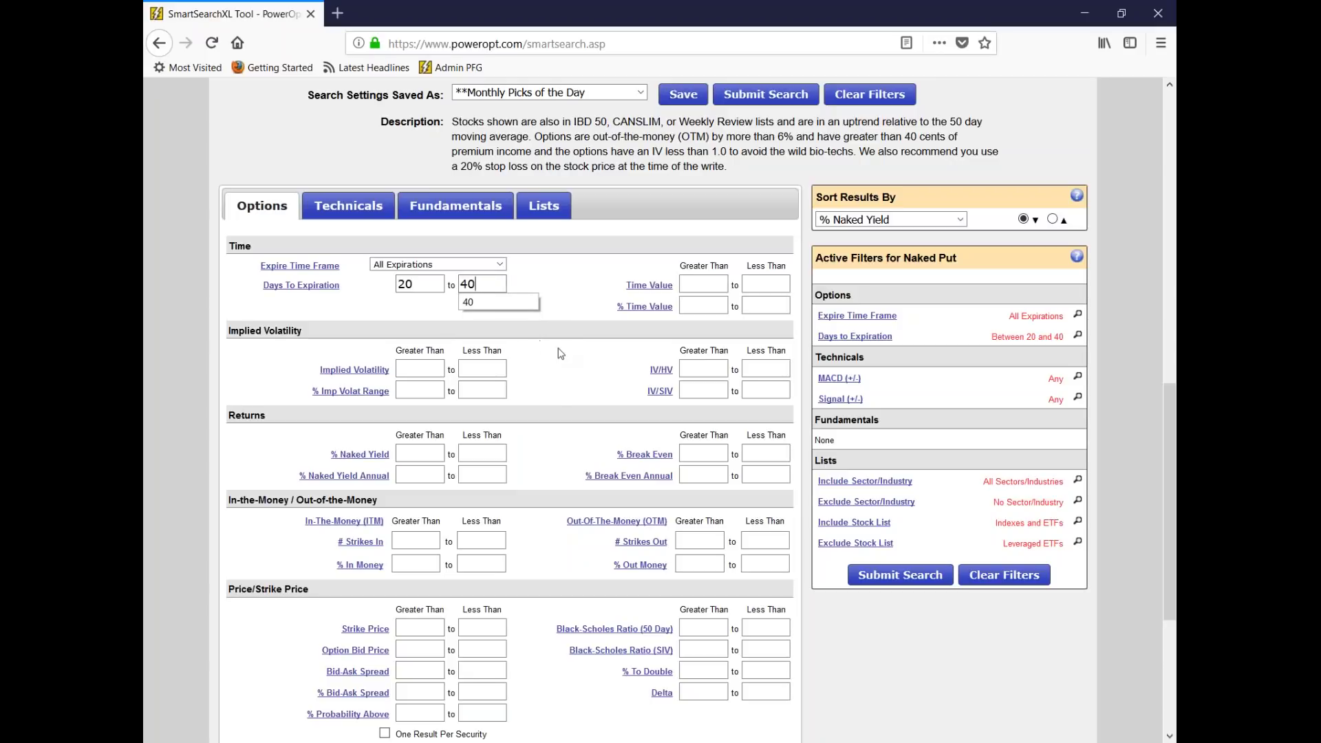
Step: Require a % Naked Yield greater than 3 in the option returns filters
{"action": "left_click", "coordinate": [703, 306]}
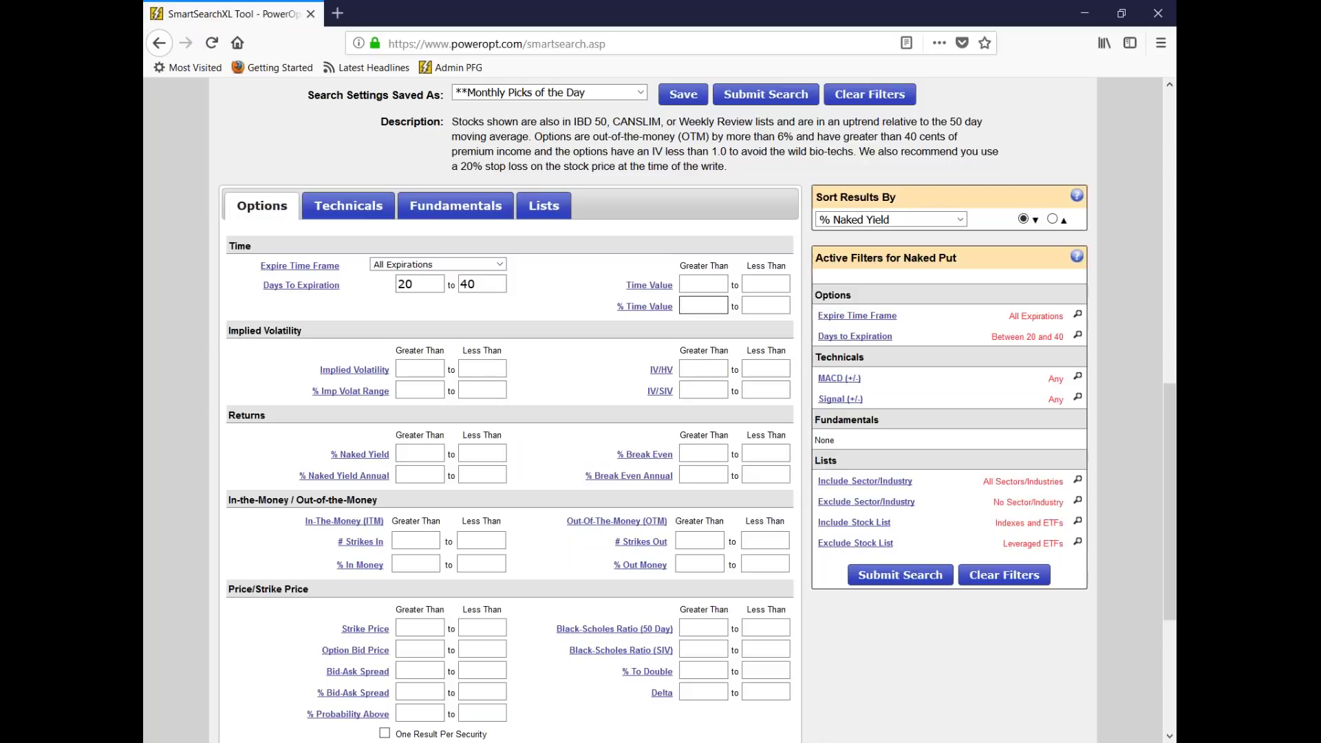
{"action": "left_click", "coordinate": [397, 454]}
{"action": "mouse_move", "coordinate": [382, 457]}
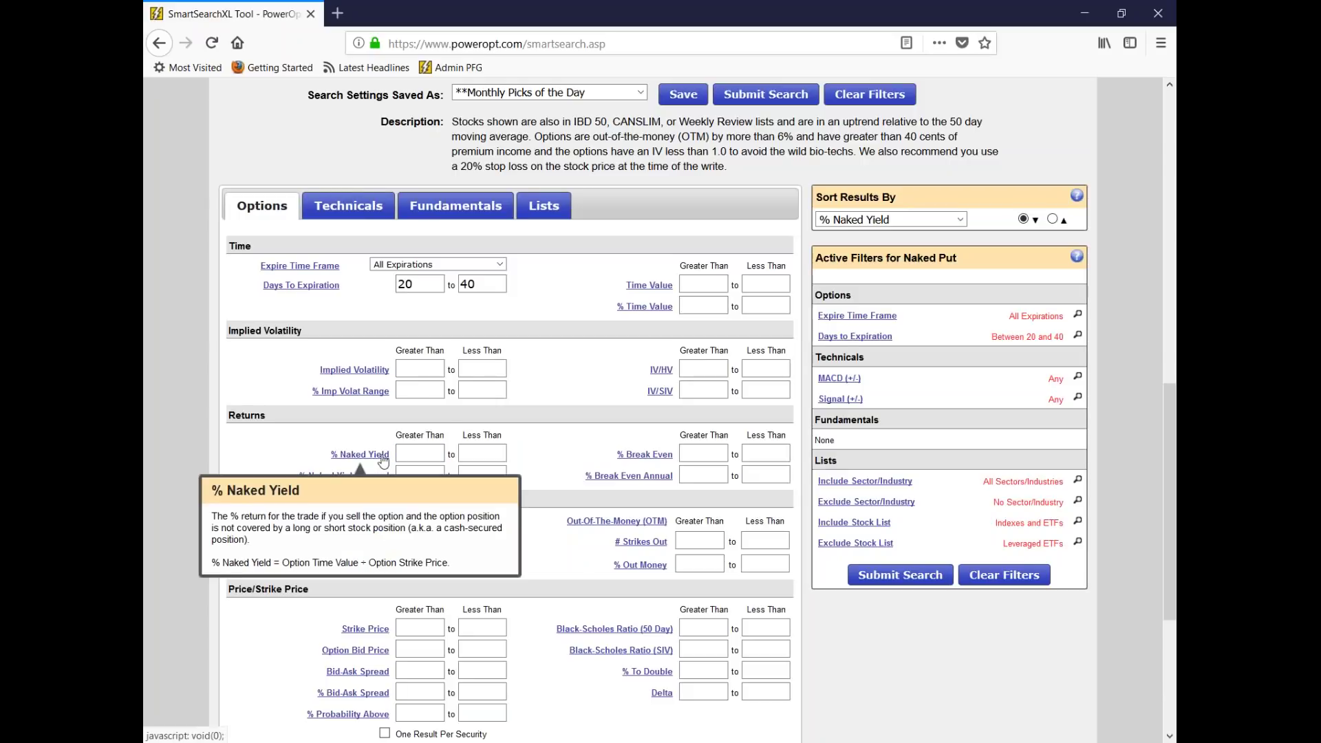
{"action": "type", "text": "3"}
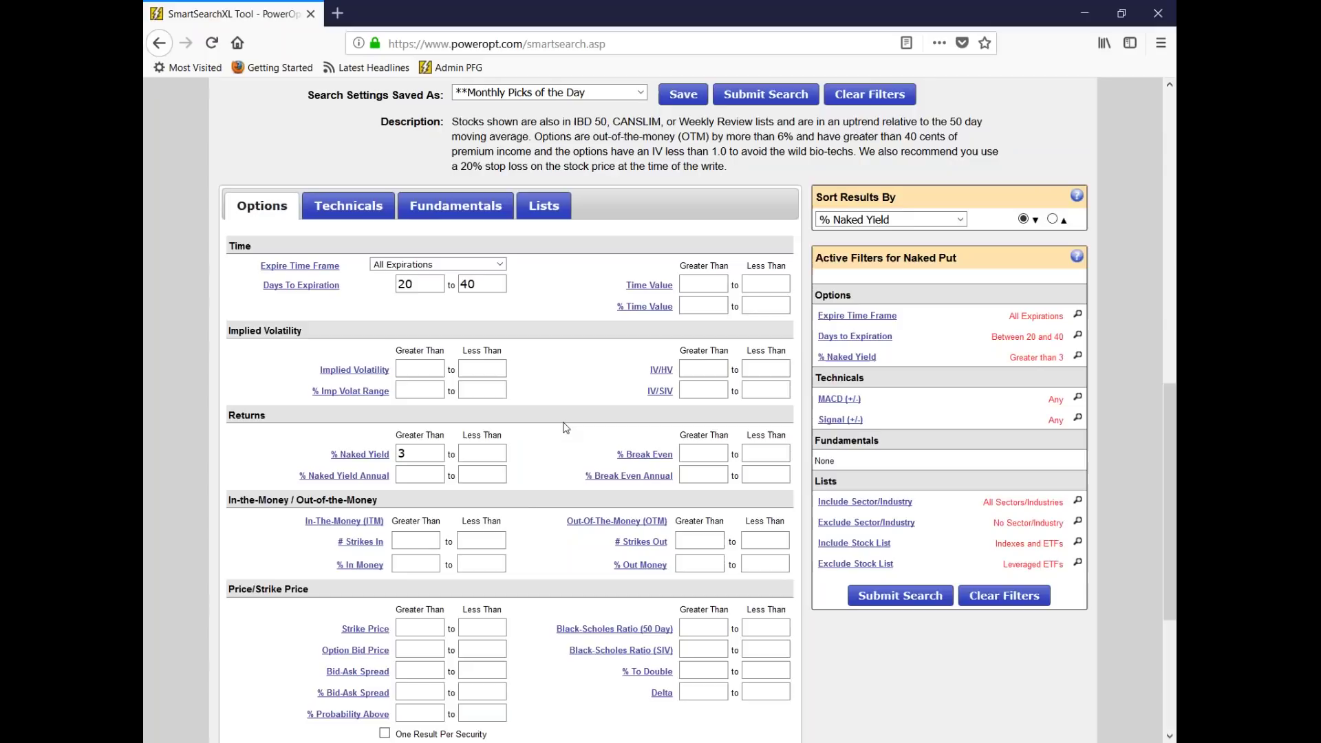
Step: Require a % Break Even greater than 8 in the option returns filters
{"action": "scroll", "coordinate": [566, 428], "scroll_direction": "down", "scroll_amount": 2}
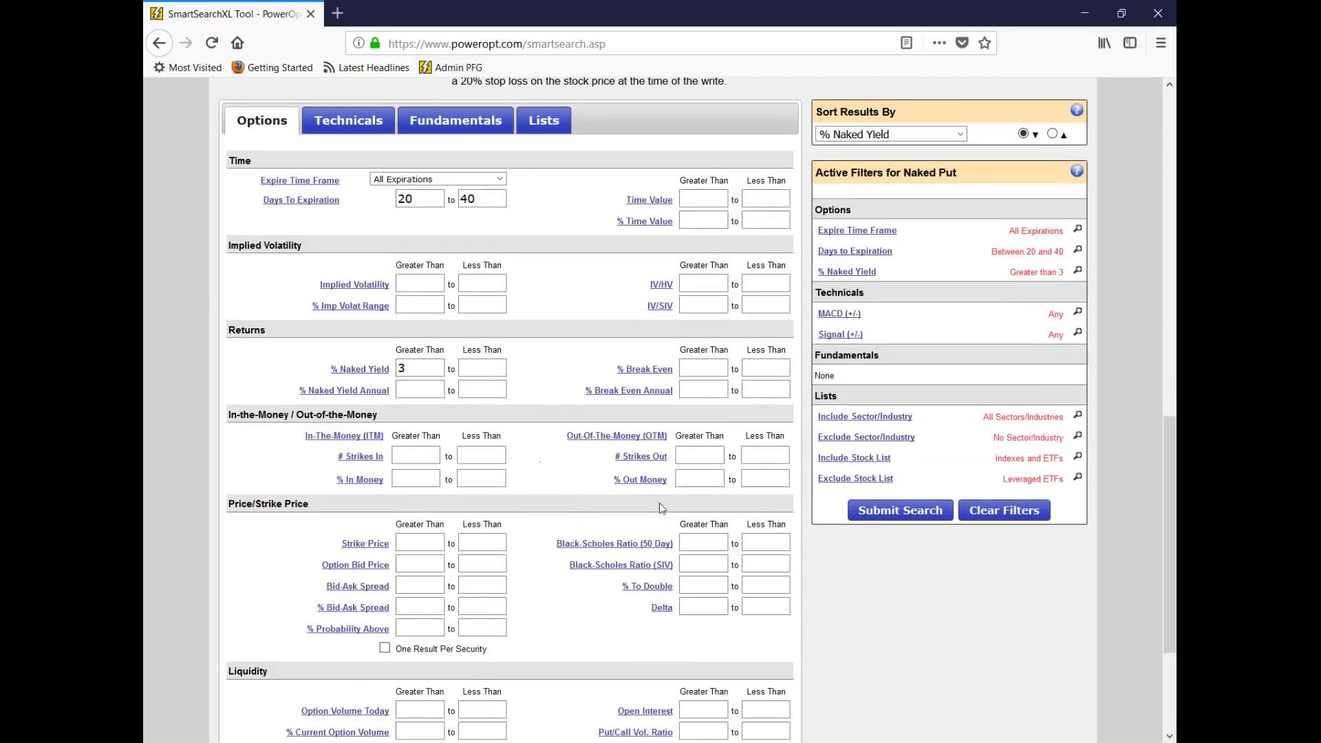
{"action": "mouse_move", "coordinate": [641, 479]}
{"action": "mouse_move", "coordinate": [644, 378]}
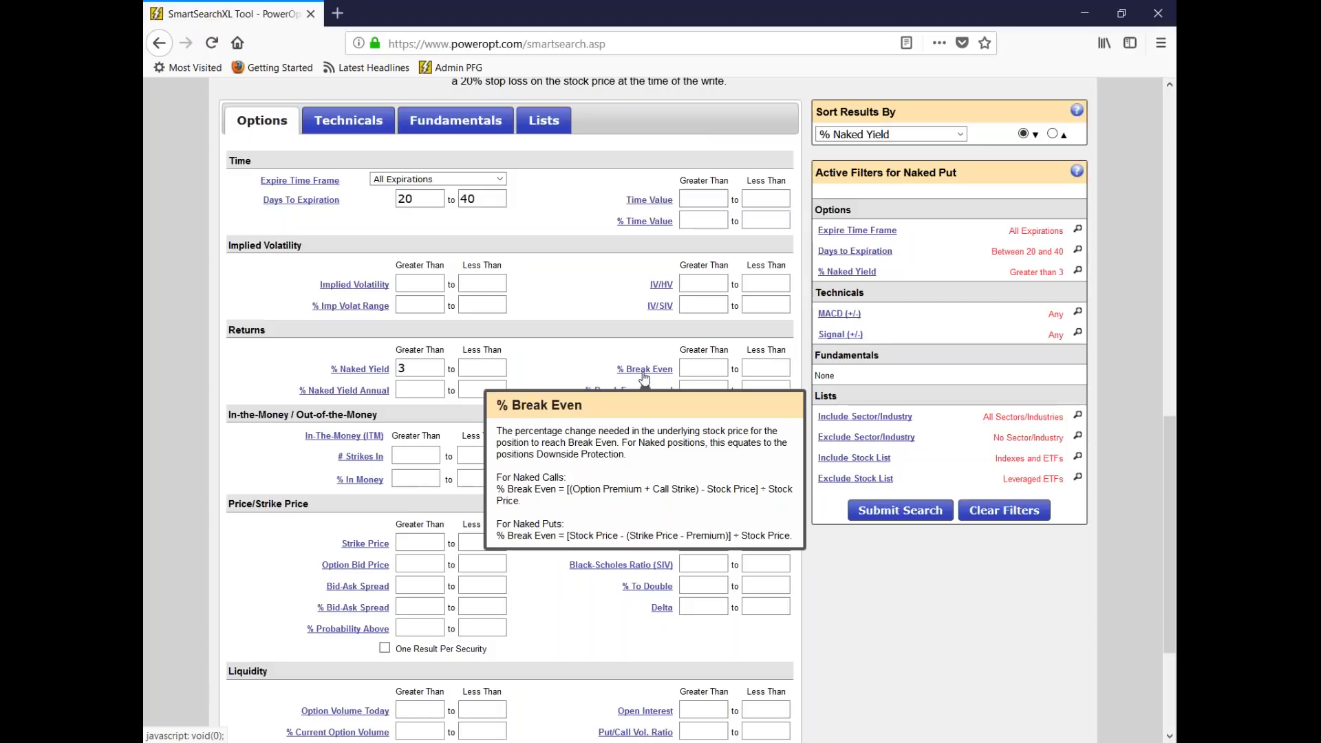
{"action": "left_click", "coordinate": [694, 363]}
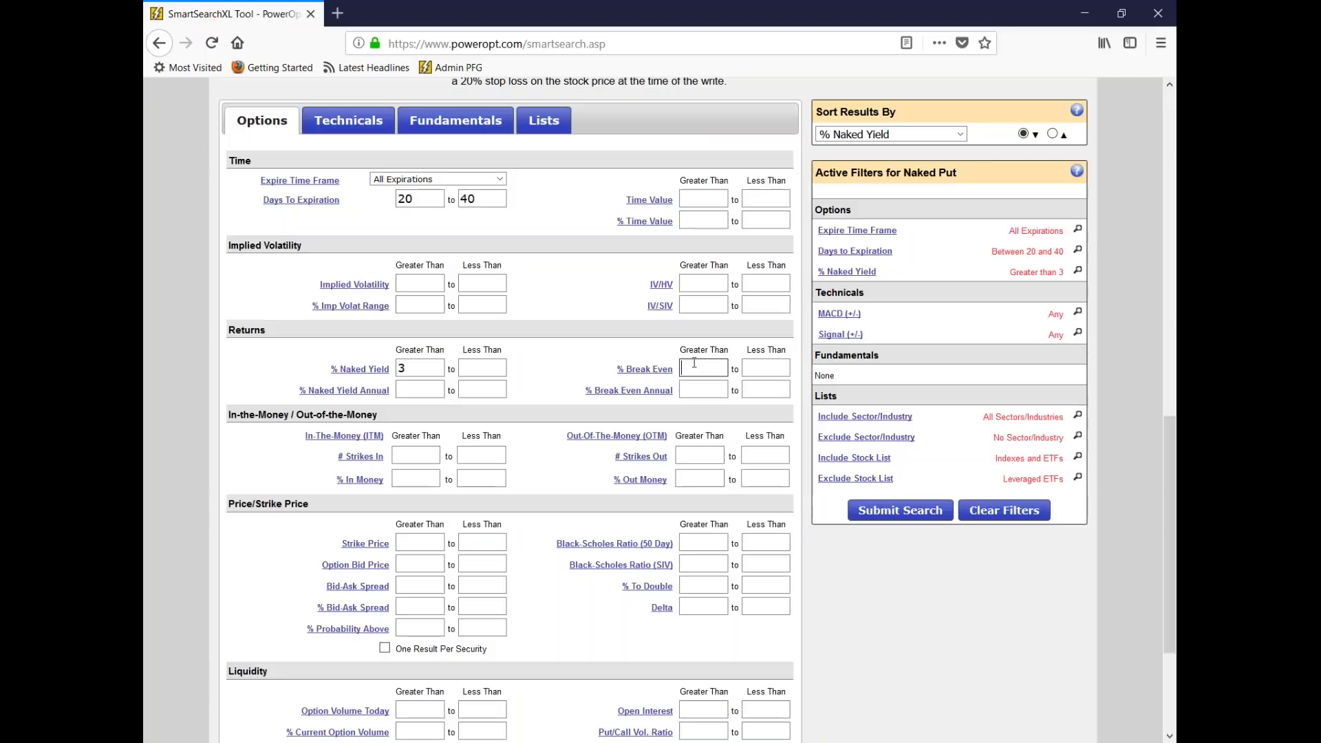
{"action": "type", "text": "8"}
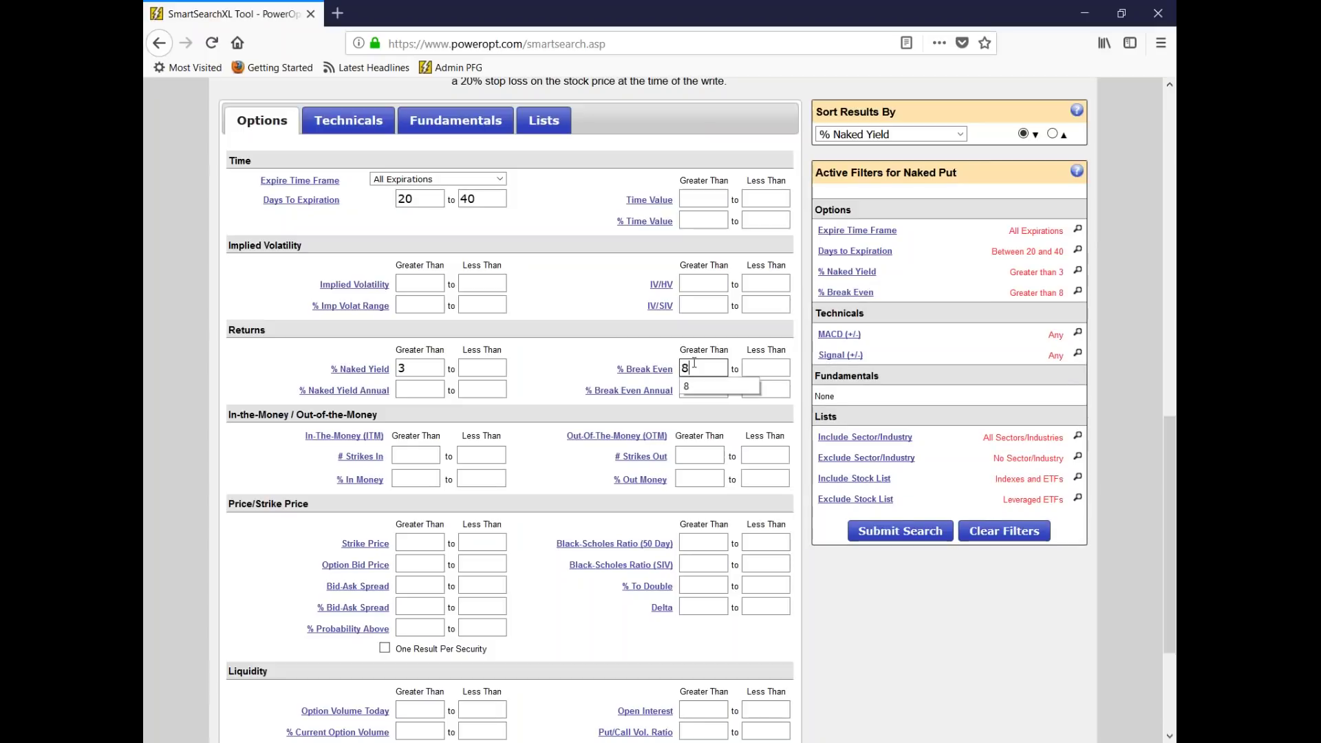
Step: Require option Open Interest greater than 25 in the liquidity filters
{"action": "scroll", "coordinate": [695, 363], "scroll_direction": "down", "scroll_amount": 3}
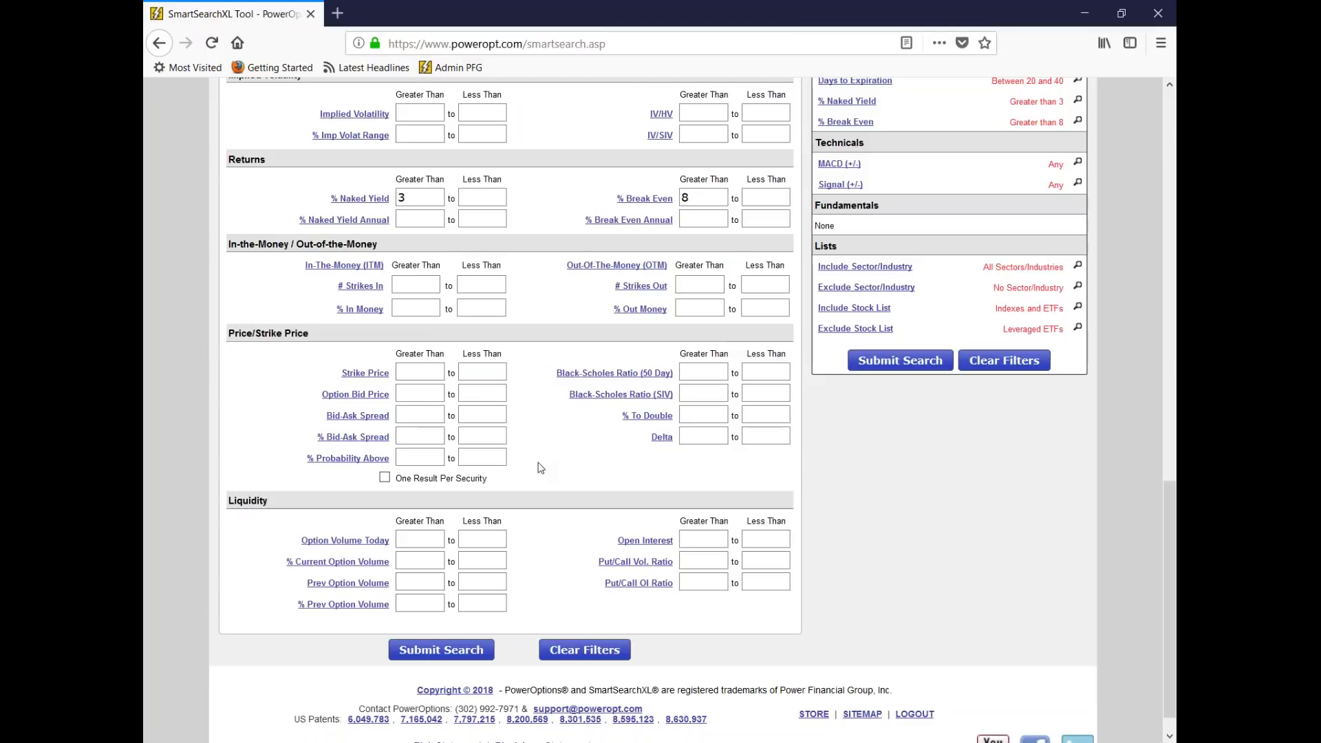
{"action": "left_click", "coordinate": [688, 539]}
{"action": "type", "text": "25"}
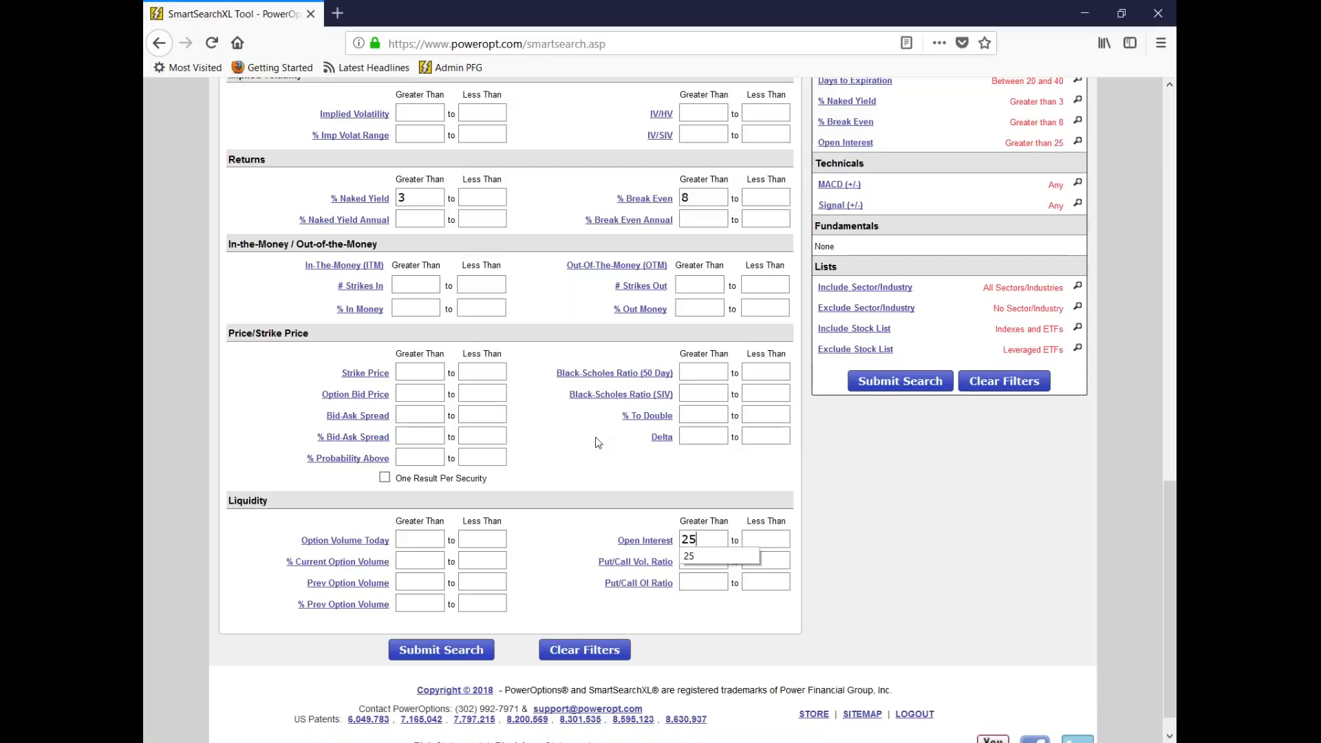
Step: Review the active naked put filters and run the search
{"action": "scroll", "coordinate": [598, 443], "scroll_direction": "up", "scroll_amount": 3}
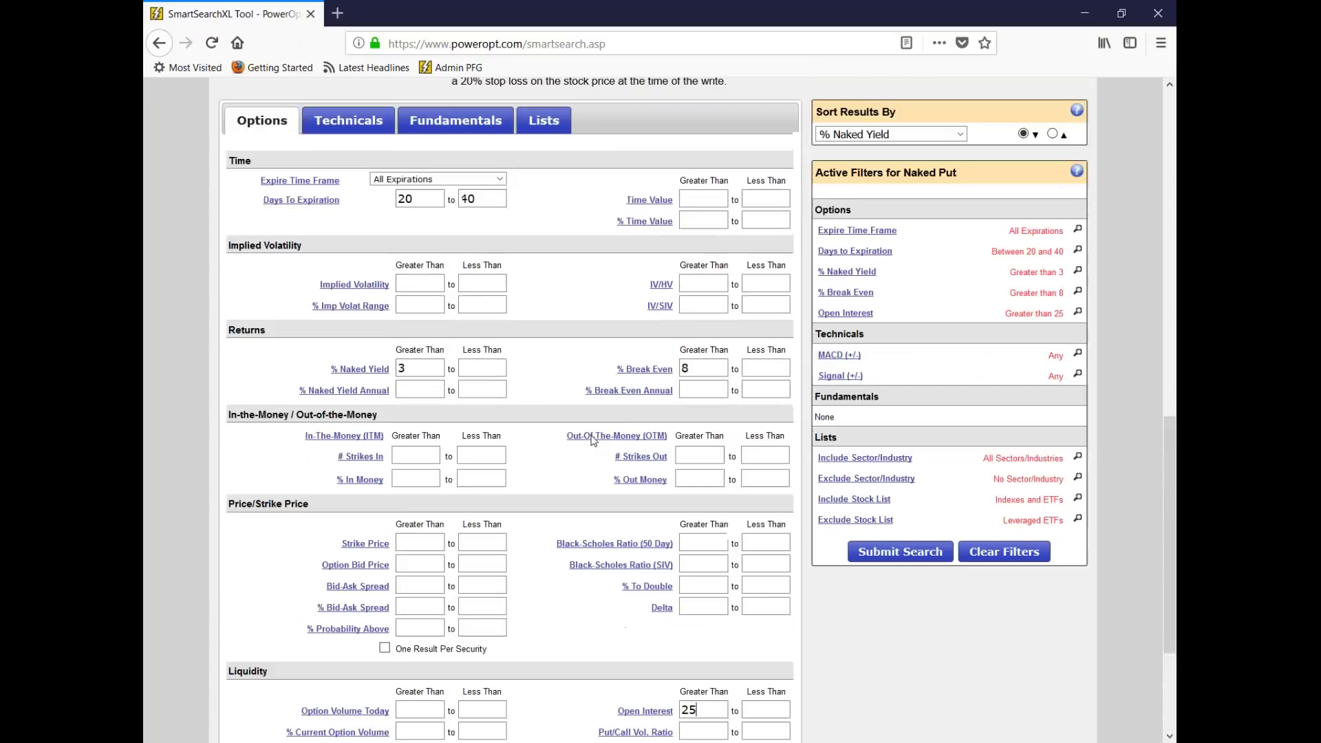
{"action": "mouse_move", "coordinate": [598, 440]}
{"action": "scroll", "coordinate": [452, 254], "scroll_direction": "up", "scroll_amount": 2}
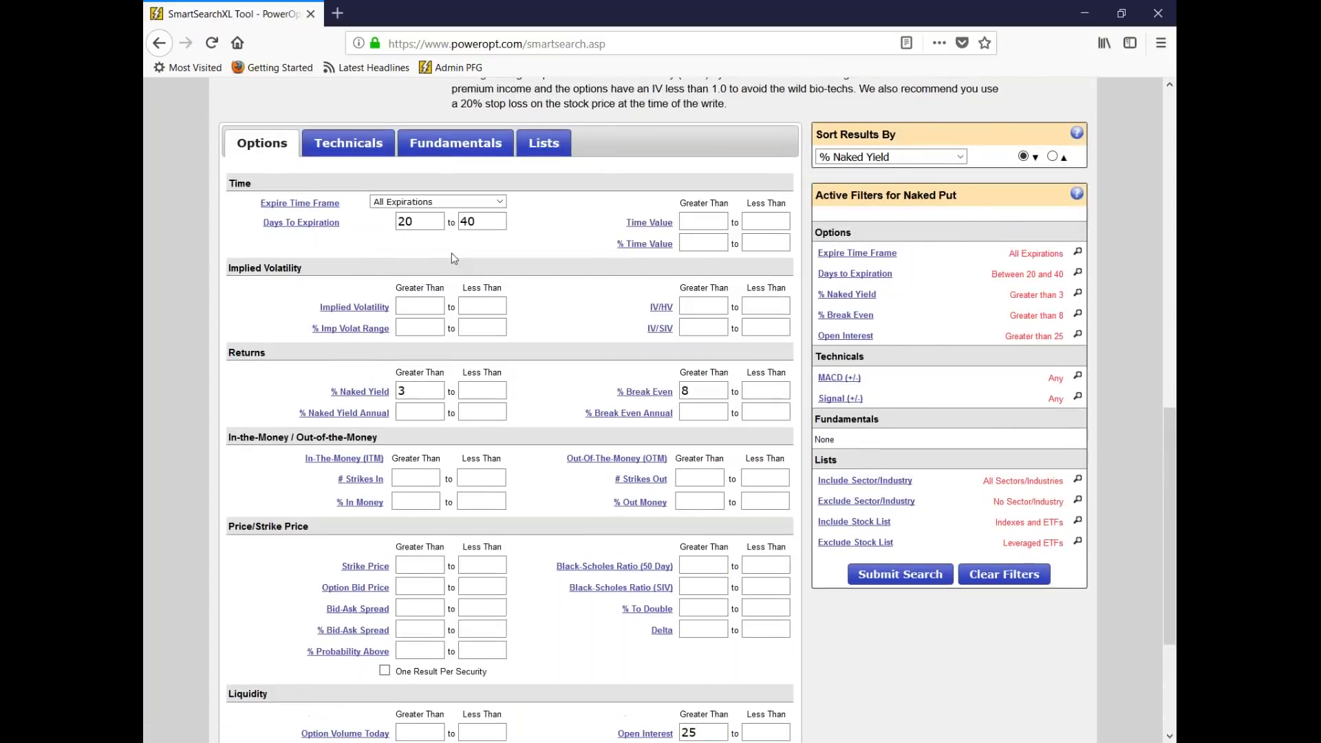
{"action": "mouse_move", "coordinate": [855, 399]}
{"action": "scroll", "coordinate": [856, 413], "scroll_direction": "down", "scroll_amount": 1}
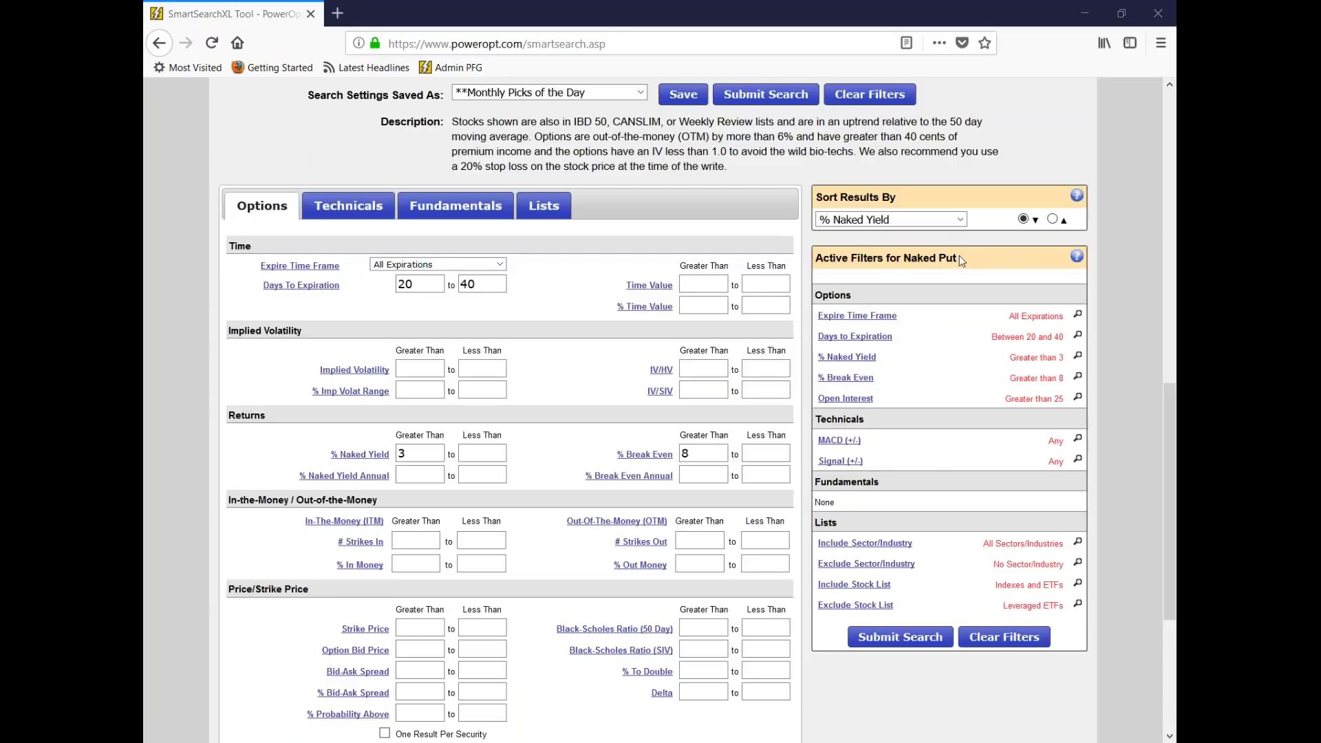
{"action": "left_click_drag", "start_coordinate": [958, 259], "coordinate": [820, 274]}
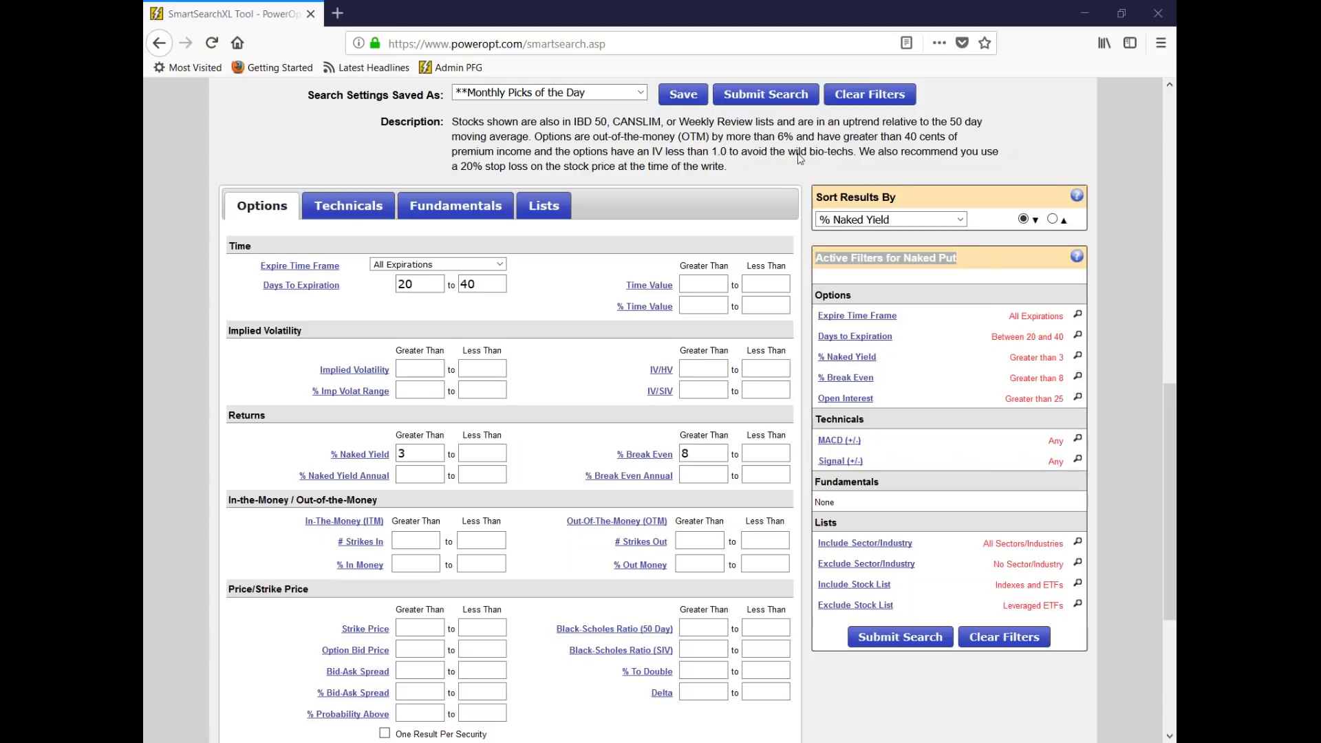
{"action": "left_click", "coordinate": [765, 107]}
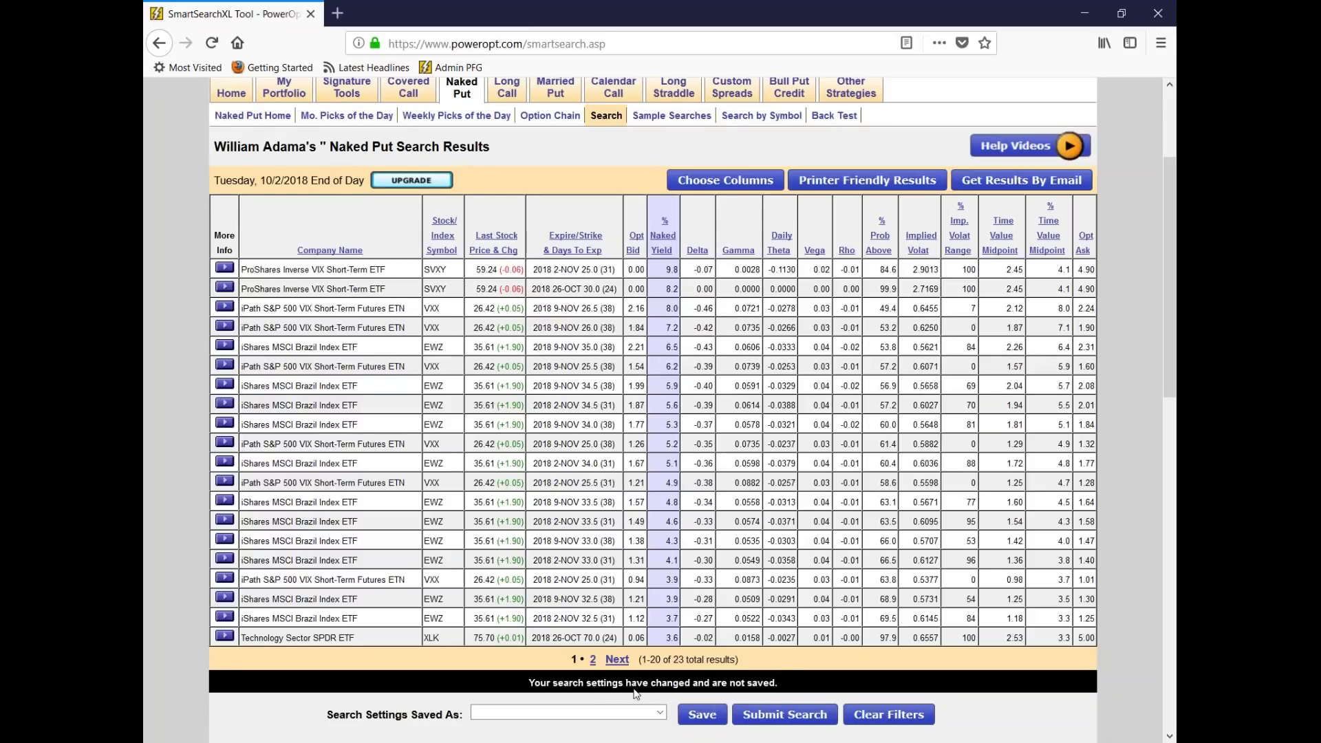
Step: Examine the naked put search results, comparing the number of matches, the ETF names and their symbols
{"action": "left_click_drag", "start_coordinate": [647, 660], "coordinate": [756, 661]}
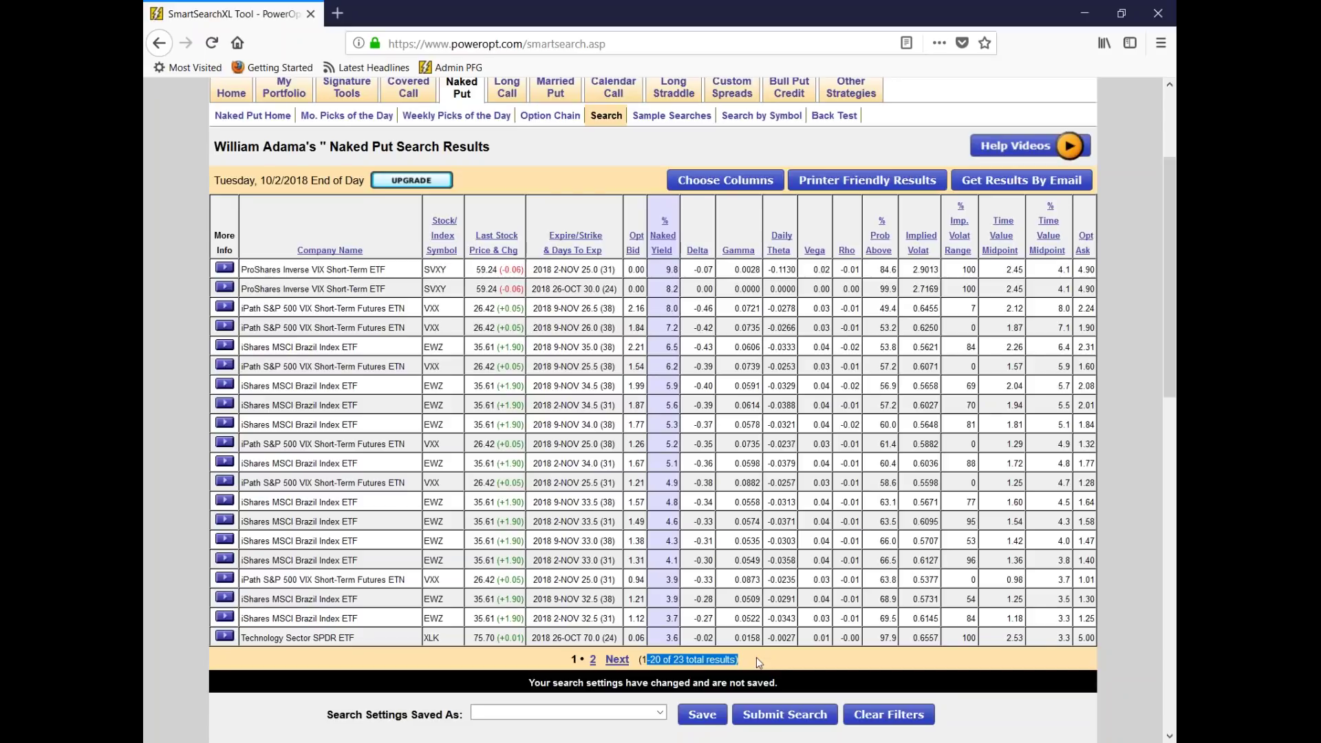
{"action": "left_click", "coordinate": [757, 658]}
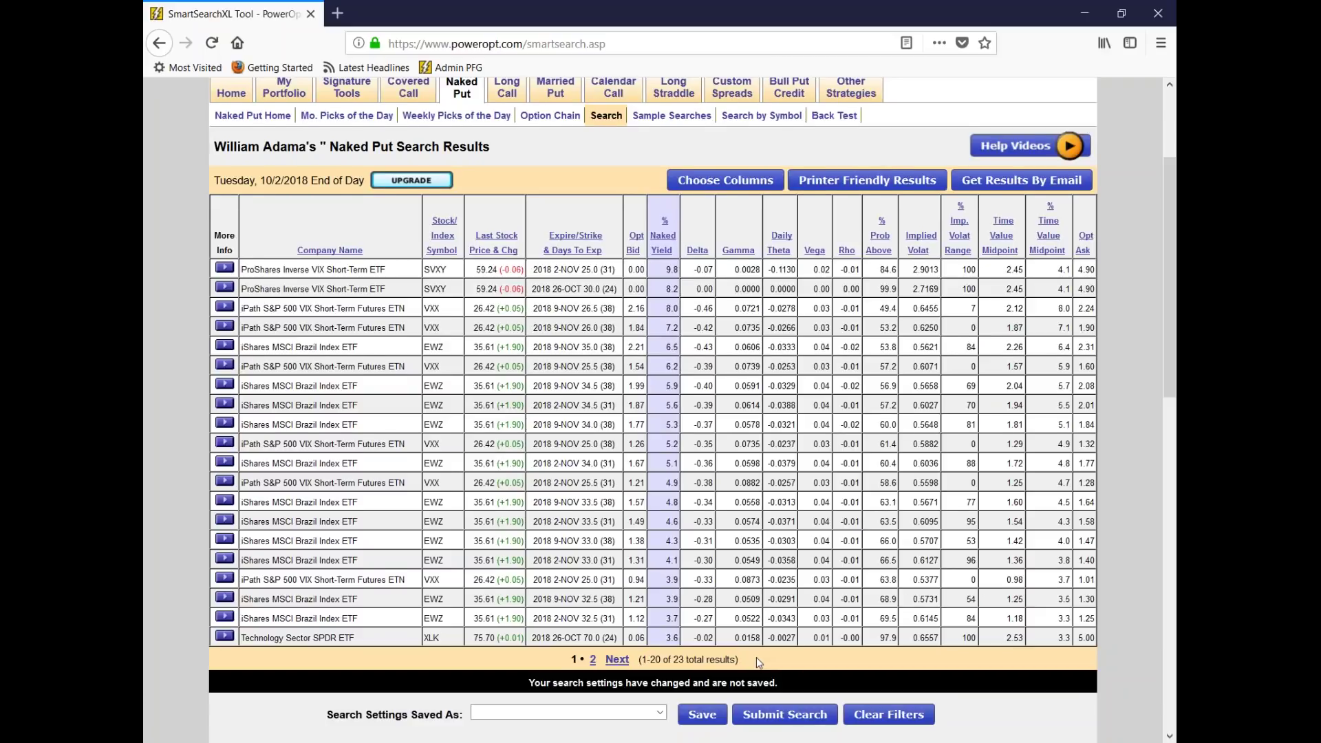
{"action": "scroll", "coordinate": [757, 658], "scroll_direction": "down", "scroll_amount": 2}
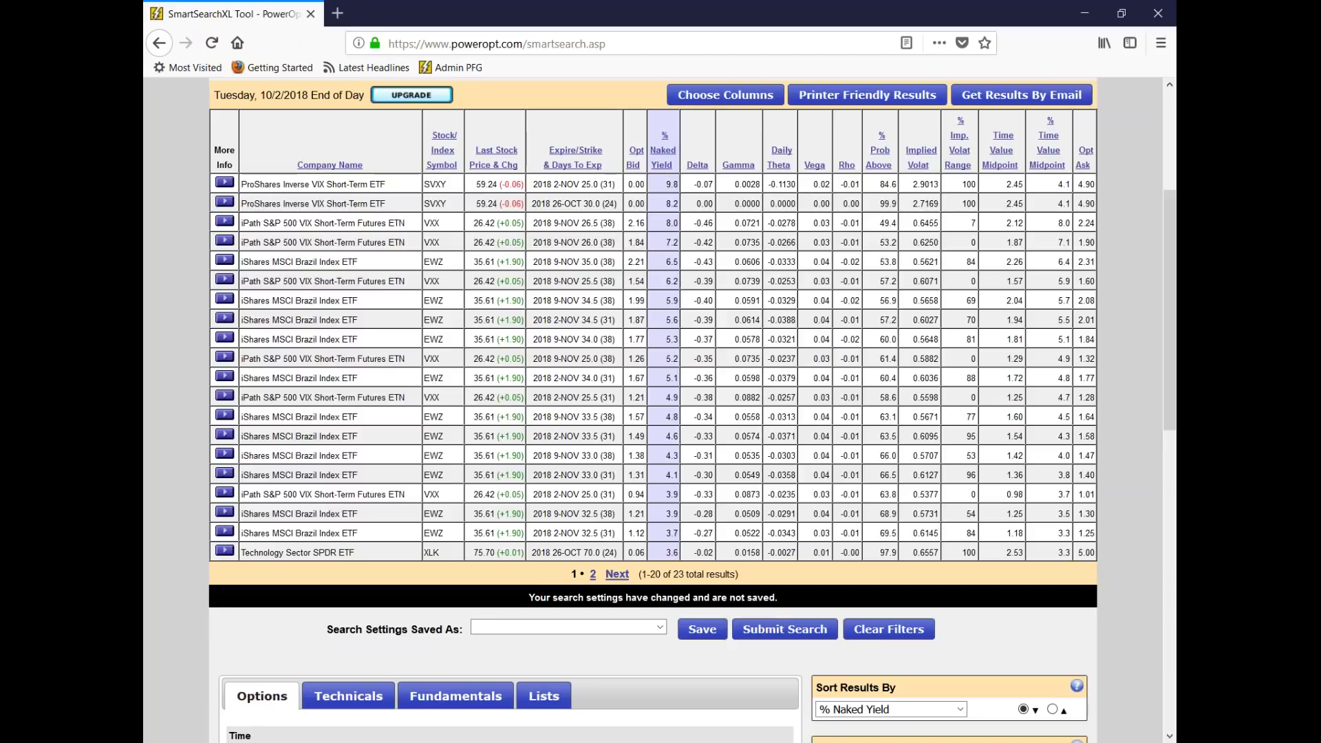
{"action": "left_click_drag", "start_coordinate": [305, 184], "coordinate": [389, 199]}
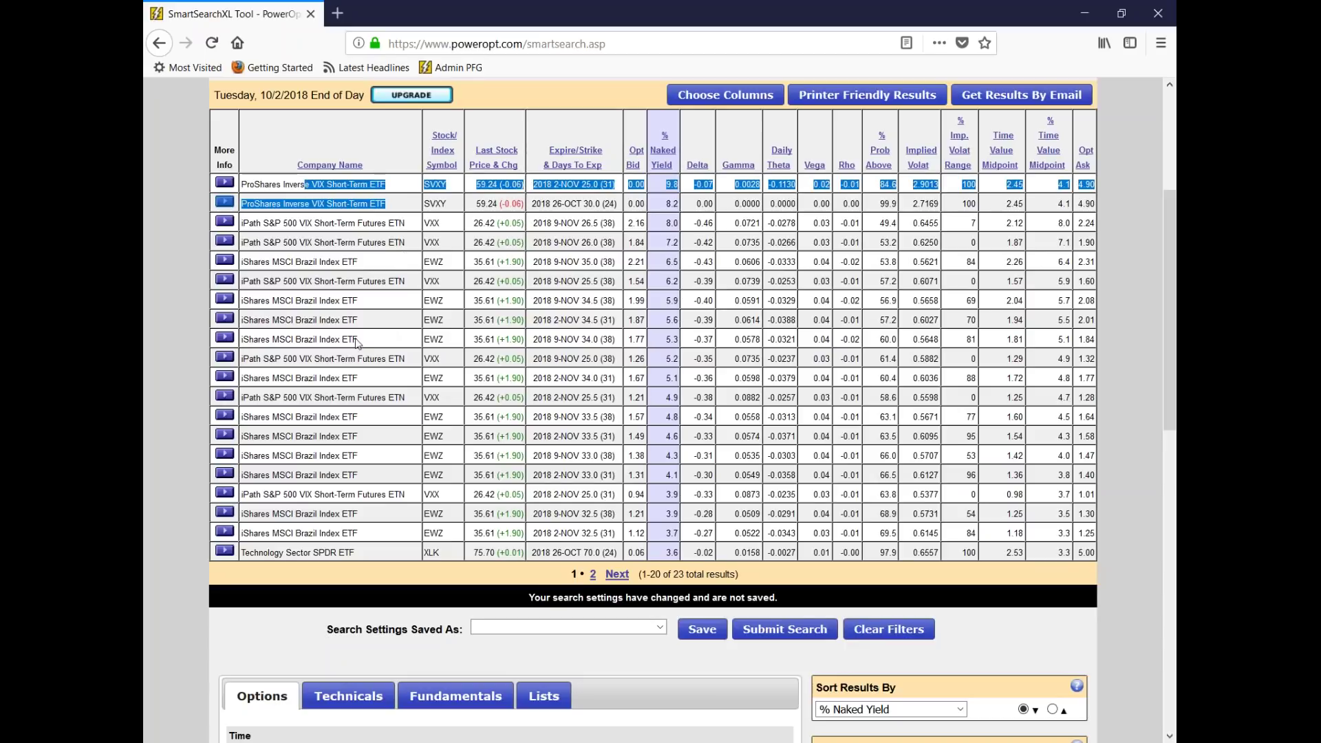
{"action": "left_click_drag", "start_coordinate": [313, 301], "coordinate": [377, 306]}
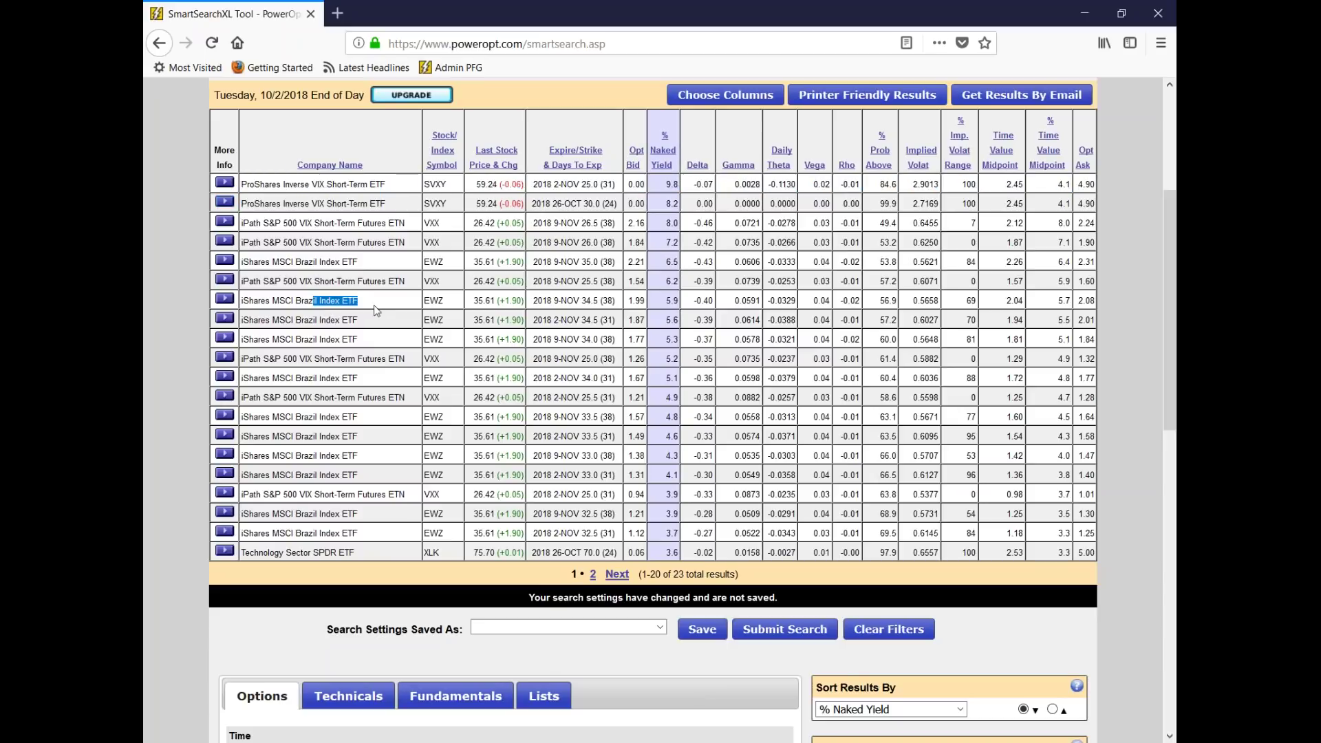
{"action": "double_click", "coordinate": [437, 340]}
{"action": "left_click_drag", "start_coordinate": [425, 555], "coordinate": [448, 559]}
{"action": "left_click", "coordinate": [368, 602]}
{"action": "scroll", "coordinate": [372, 471], "scroll_direction": "up", "scroll_amount": 2}
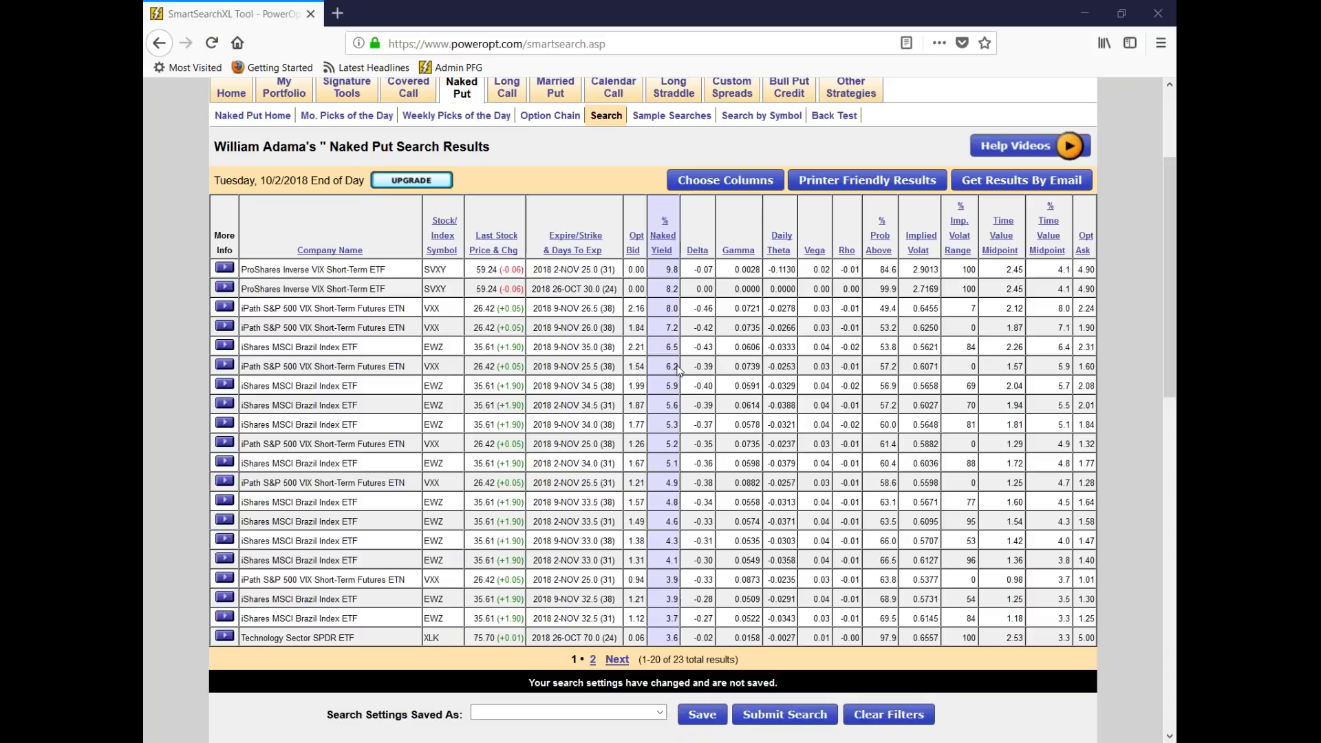
{"action": "scroll", "coordinate": [677, 369], "scroll_direction": "up", "scroll_amount": 4}
{"action": "scroll", "coordinate": [677, 369], "scroll_direction": "down", "scroll_amount": 2}
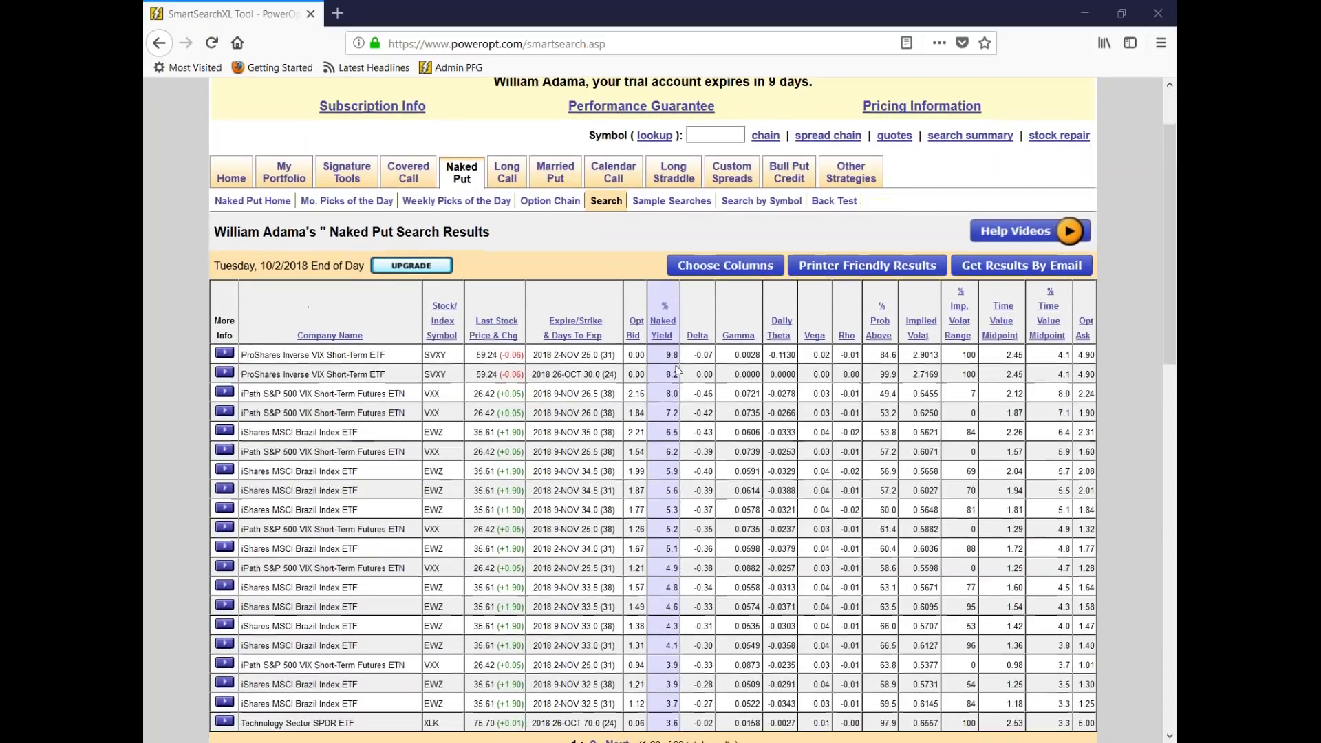
Step: Review the naked put search's option, technical, fundamental and stock list filter settings
{"action": "scroll", "coordinate": [677, 369], "scroll_direction": "down", "scroll_amount": 10}
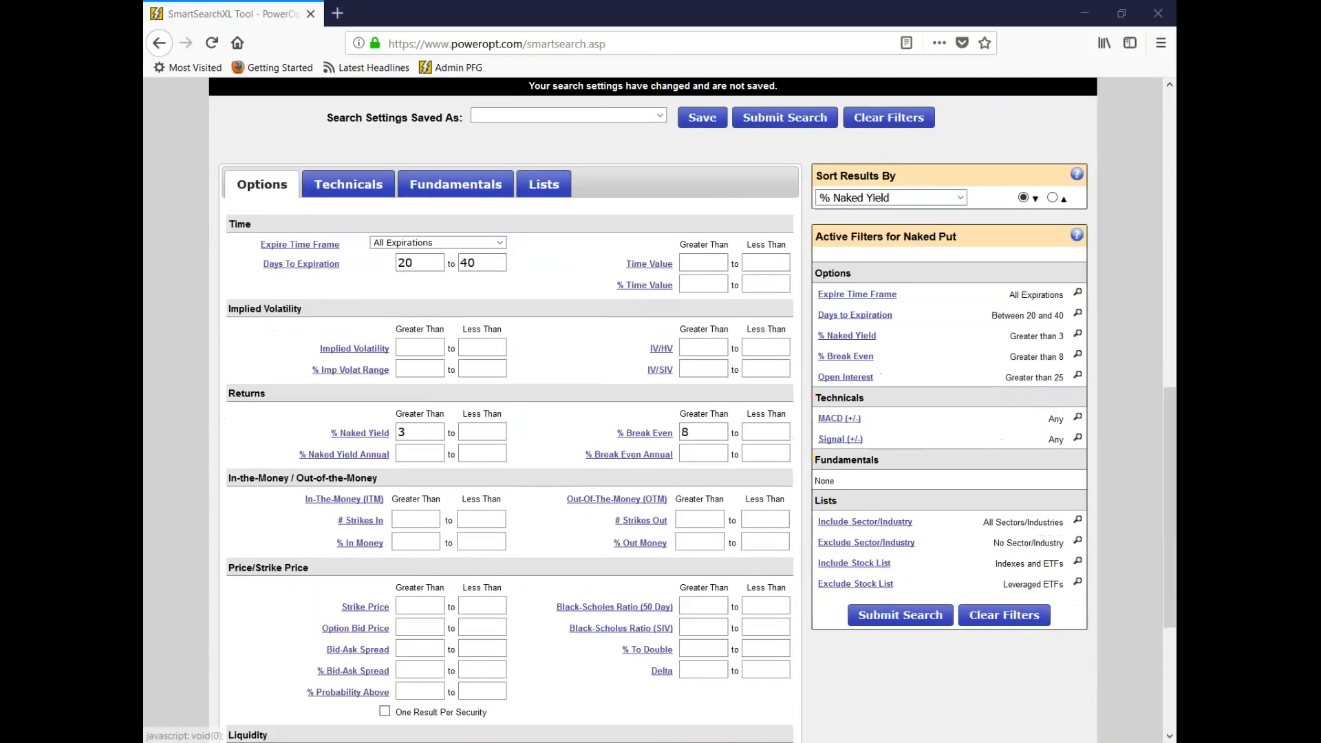
{"action": "scroll", "coordinate": [671, 369], "scroll_direction": "down", "scroll_amount": 2}
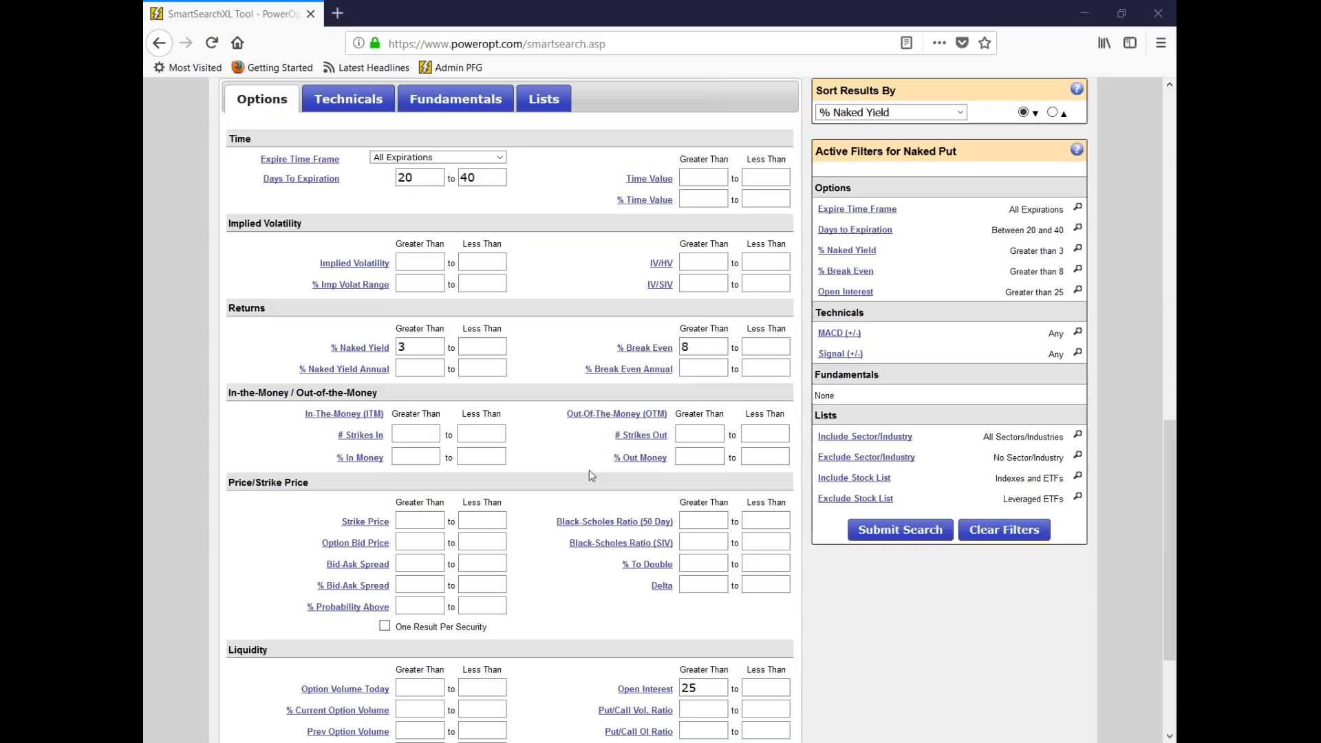
{"action": "double_click", "coordinate": [398, 346]}
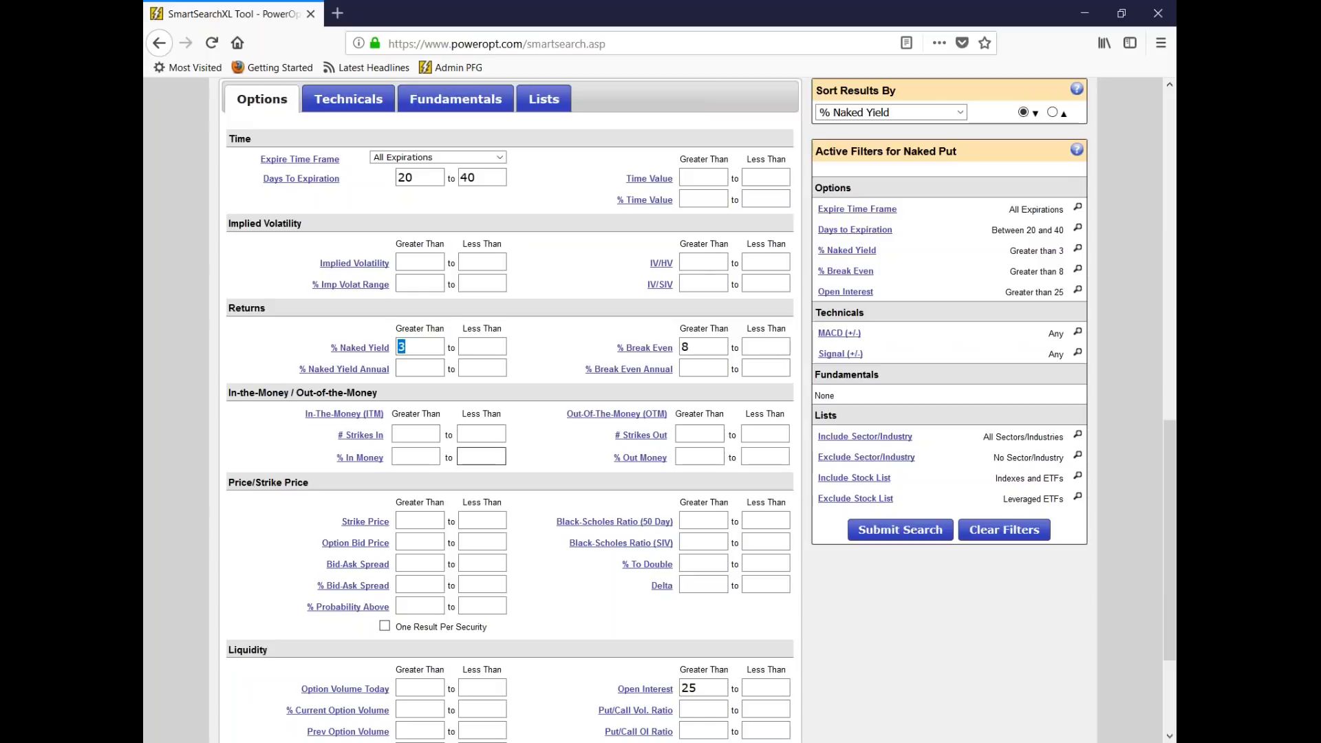
{"action": "left_click", "coordinate": [565, 266]}
{"action": "scroll", "coordinate": [548, 543], "scroll_direction": "down", "scroll_amount": 2}
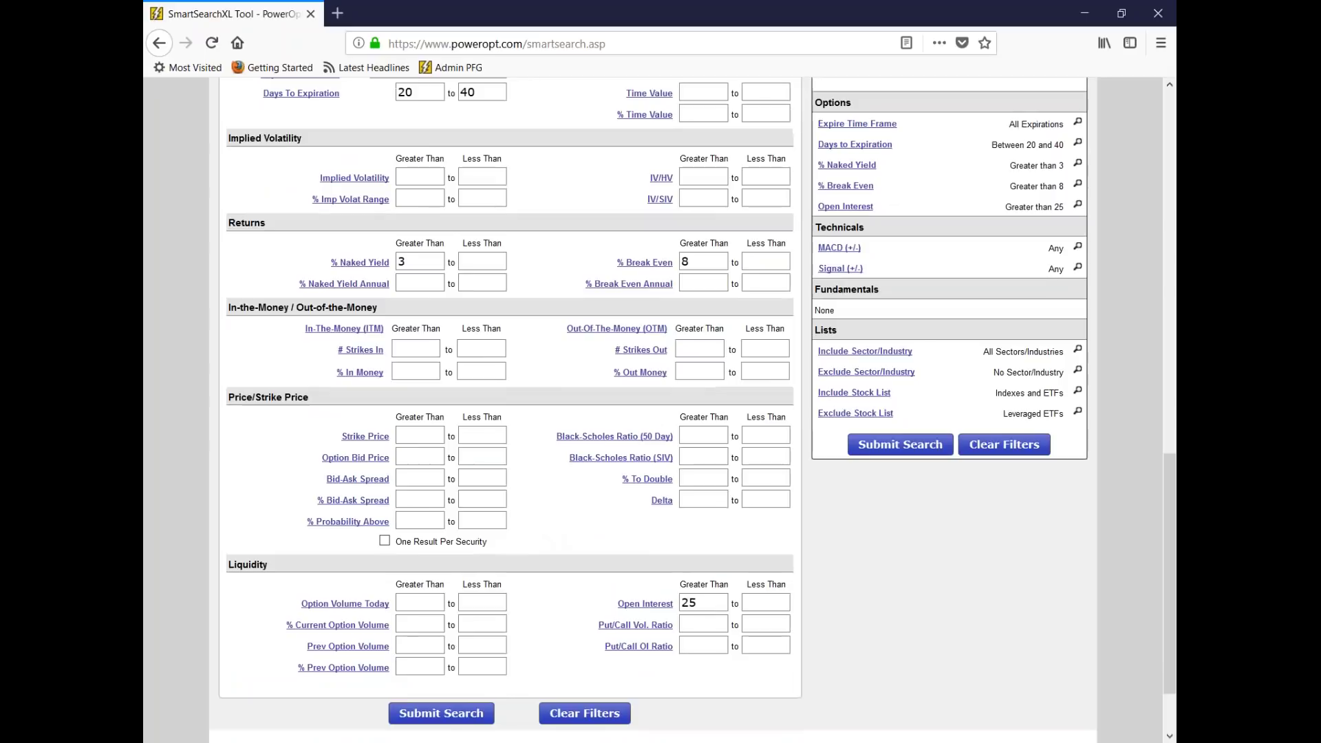
{"action": "left_click", "coordinate": [481, 500]}
{"action": "scroll", "coordinate": [427, 357], "scroll_direction": "up", "scroll_amount": 4}
{"action": "left_click", "coordinate": [351, 185]}
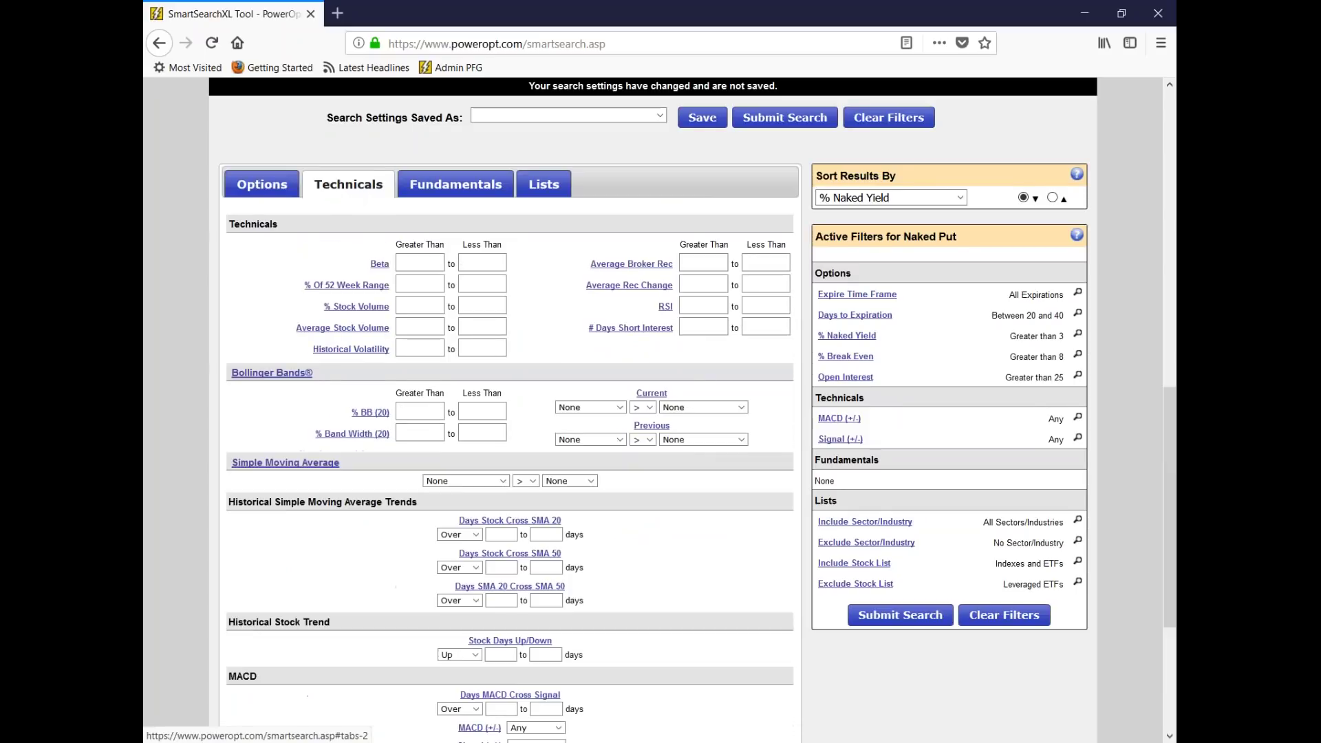
{"action": "left_click", "coordinate": [456, 184]}
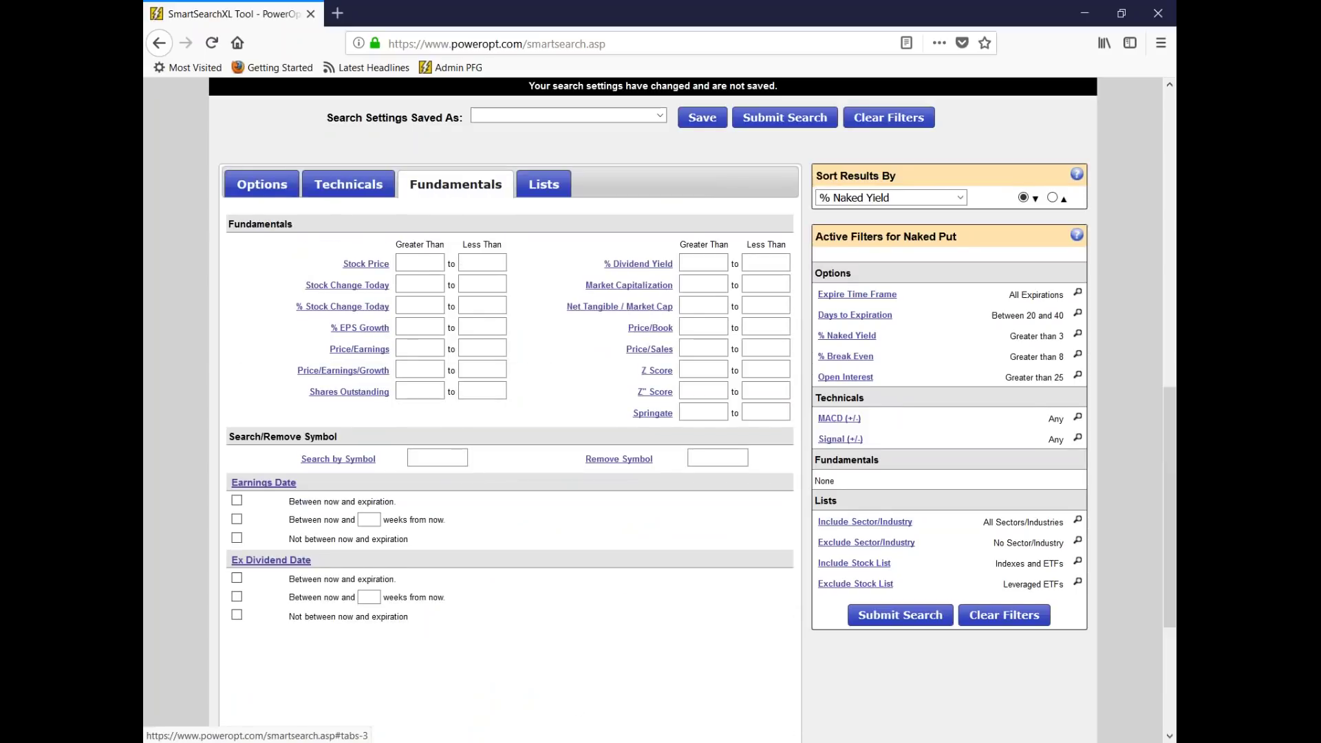
{"action": "left_click", "coordinate": [544, 184]}
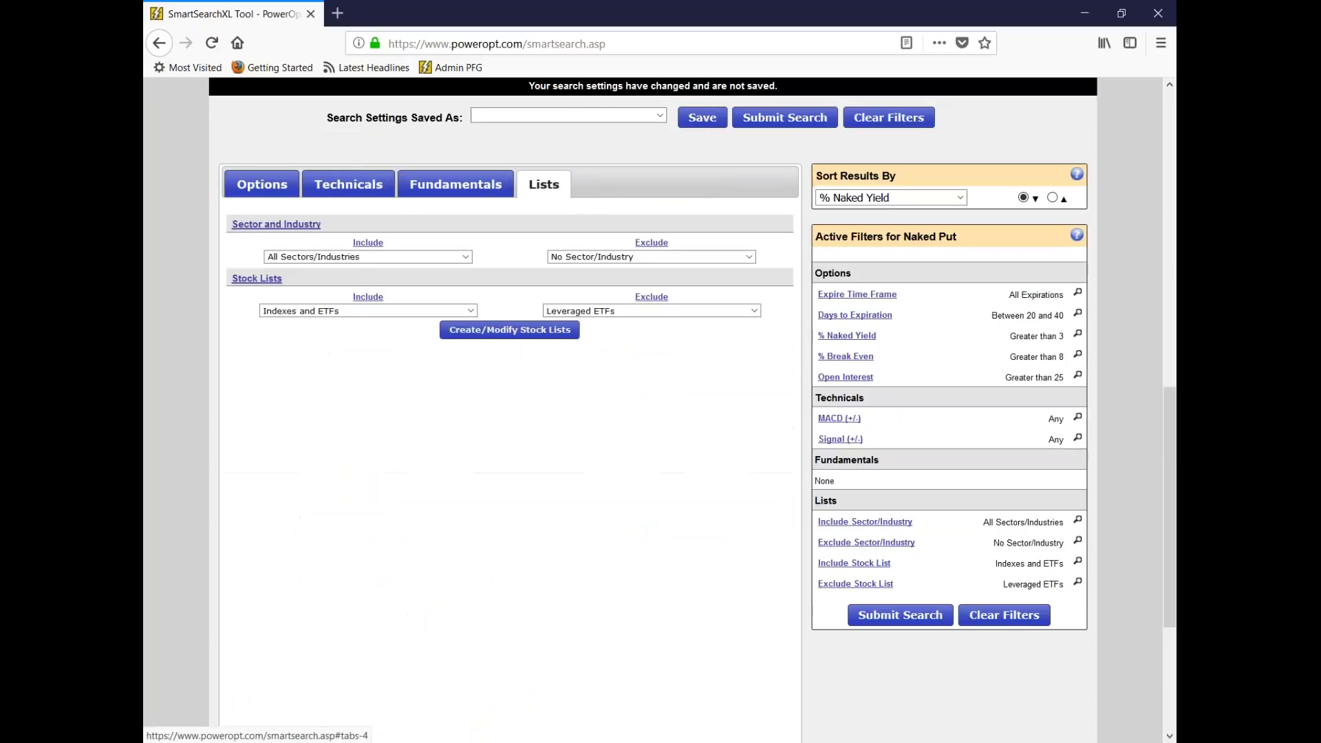
Step: Open the search page for the Bull Put Credit strategy
{"action": "scroll", "coordinate": [604, 428], "scroll_direction": "up", "scroll_amount": 8}
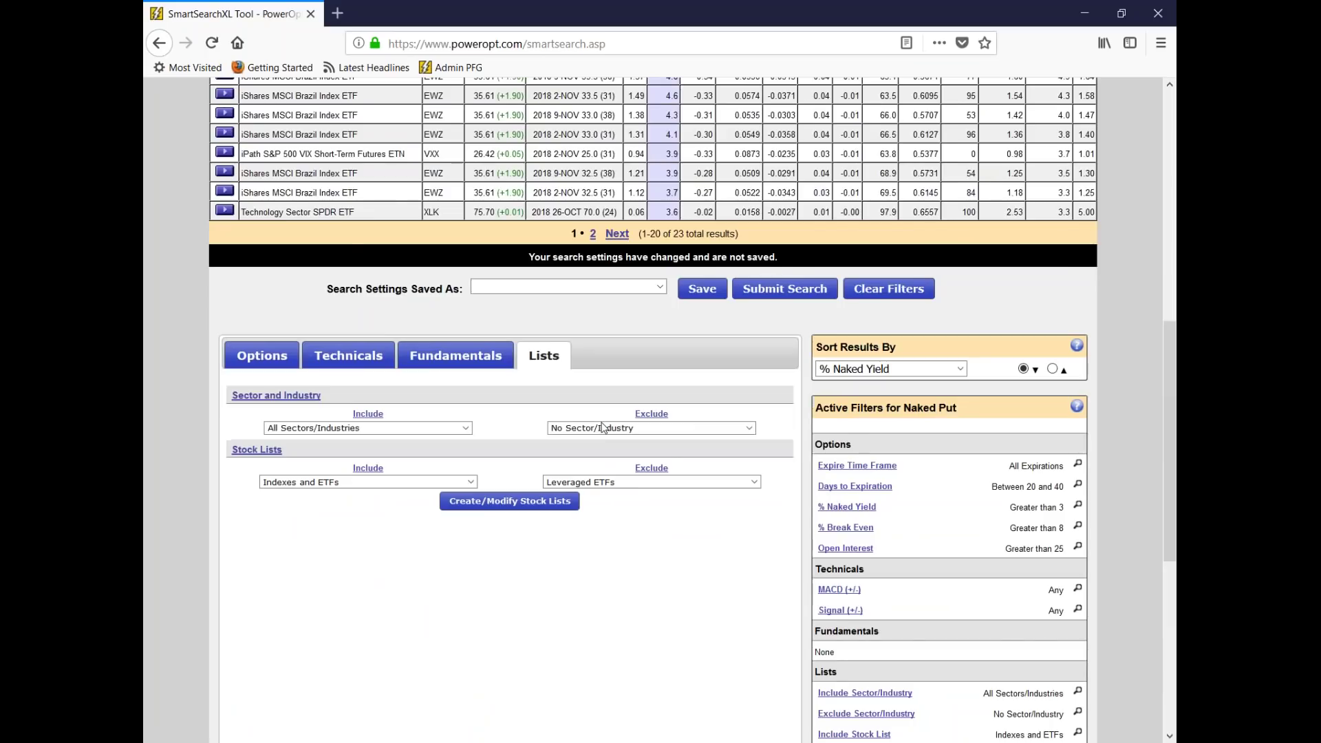
{"action": "scroll", "coordinate": [779, 178], "scroll_direction": "up", "scroll_amount": 2}
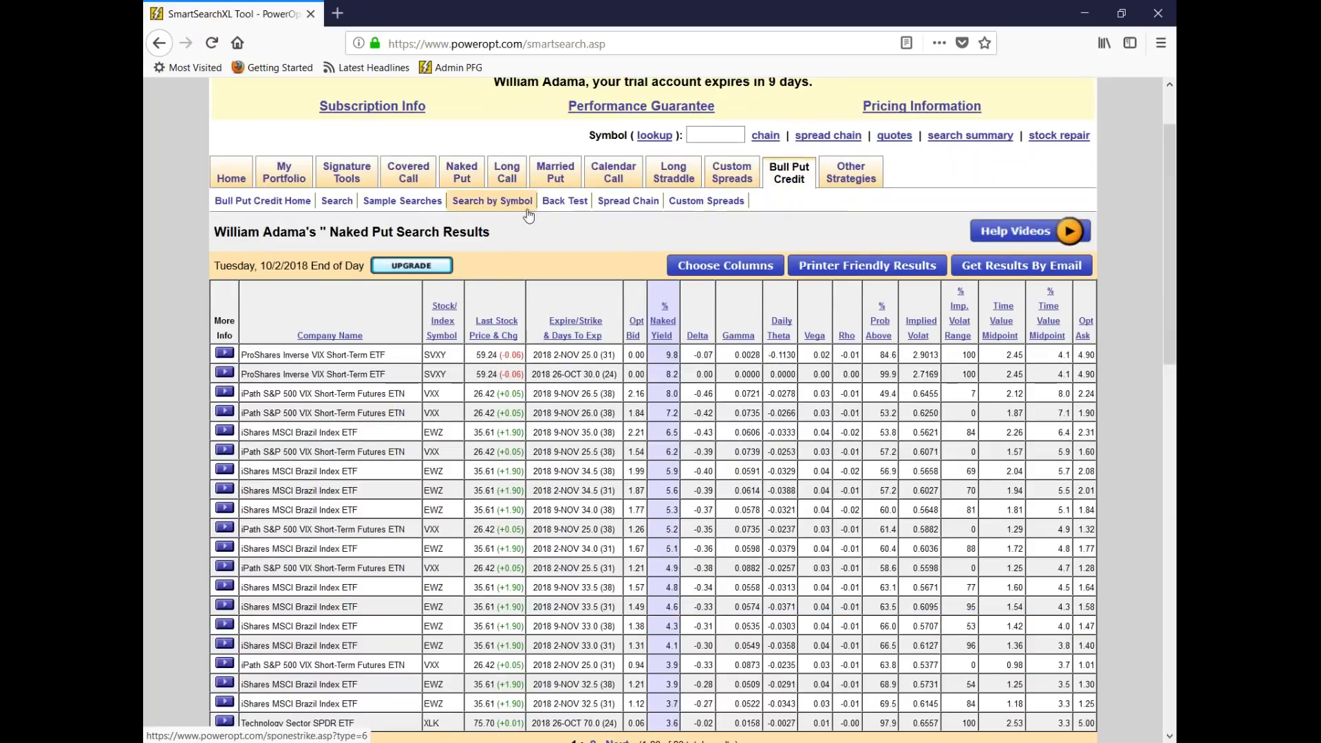
{"action": "left_click", "coordinate": [337, 201]}
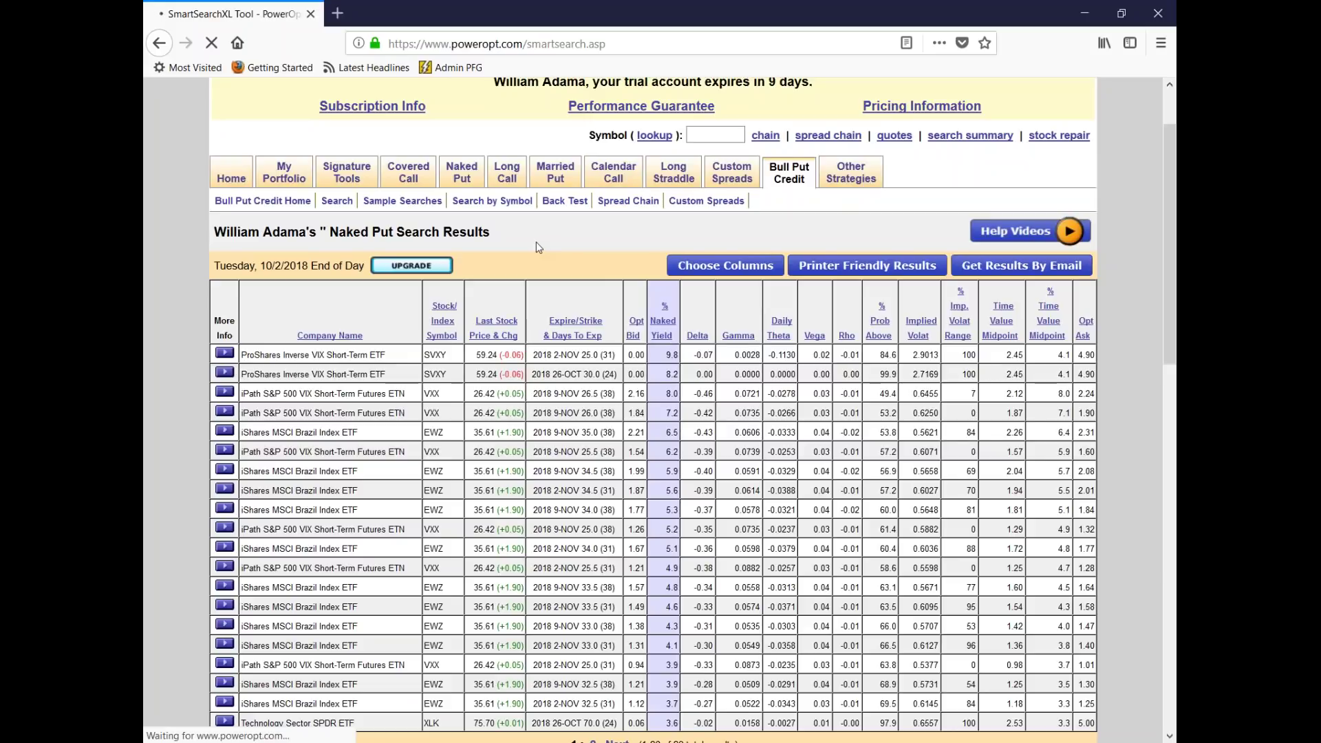
Step: Examine the "**Weekly Bull Puts" search's results, description, option filters and technical filters
{"action": "scroll", "coordinate": [654, 413], "scroll_direction": "down", "scroll_amount": 7}
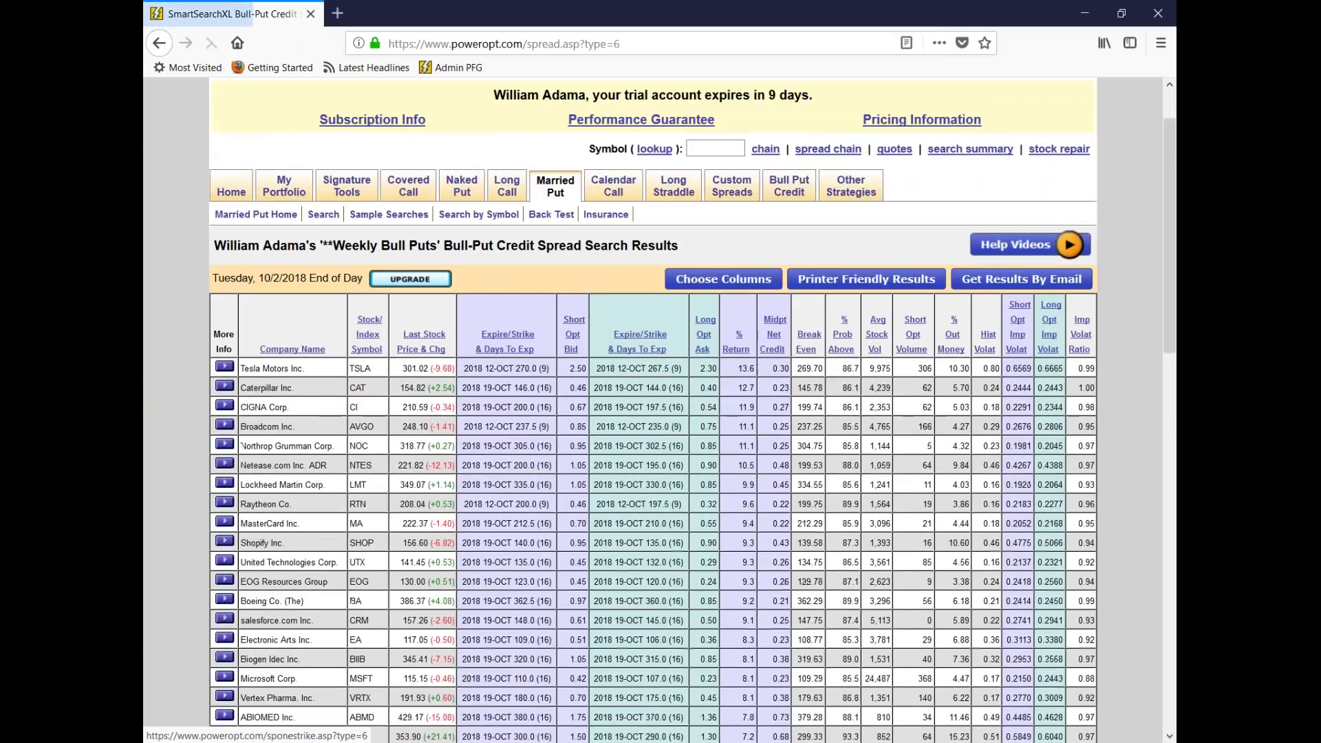
{"action": "scroll", "coordinate": [654, 413], "scroll_direction": "down", "scroll_amount": 2}
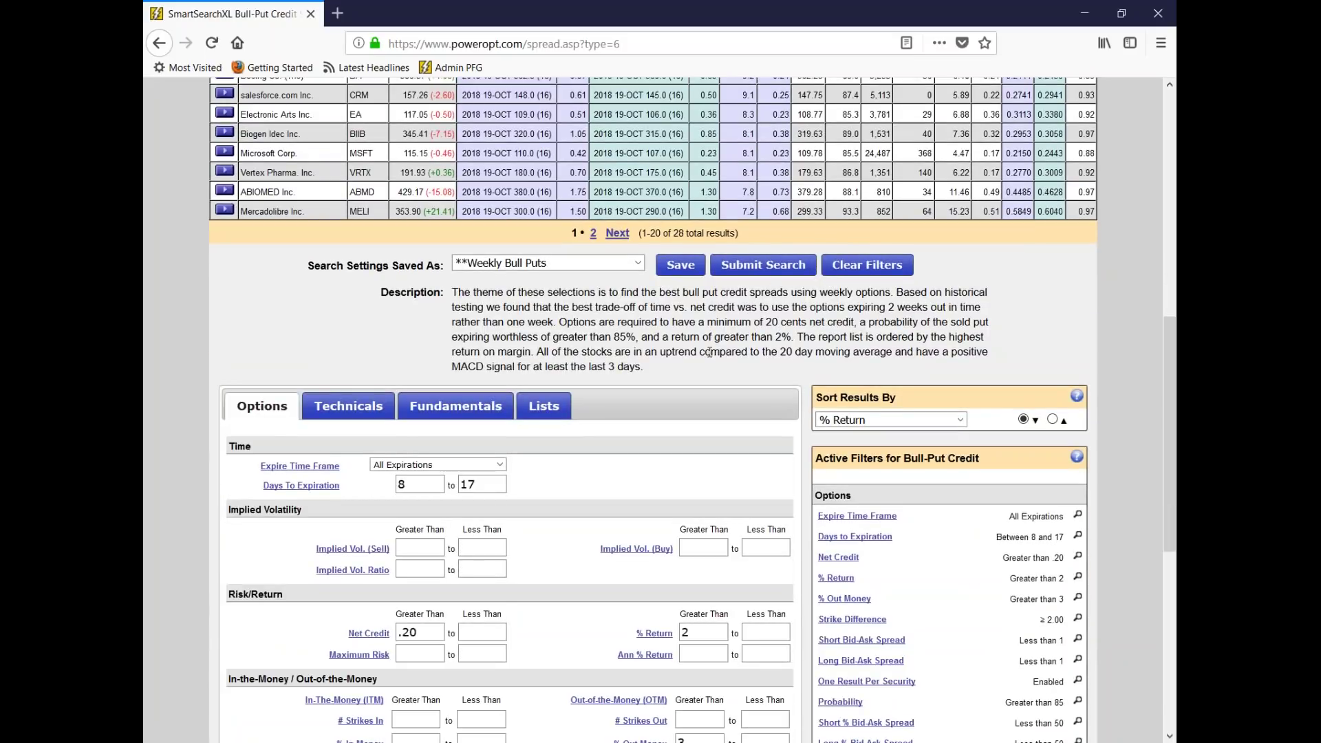
{"action": "scroll", "coordinate": [709, 353], "scroll_direction": "down", "scroll_amount": 4}
{"action": "mouse_move", "coordinate": [382, 322]}
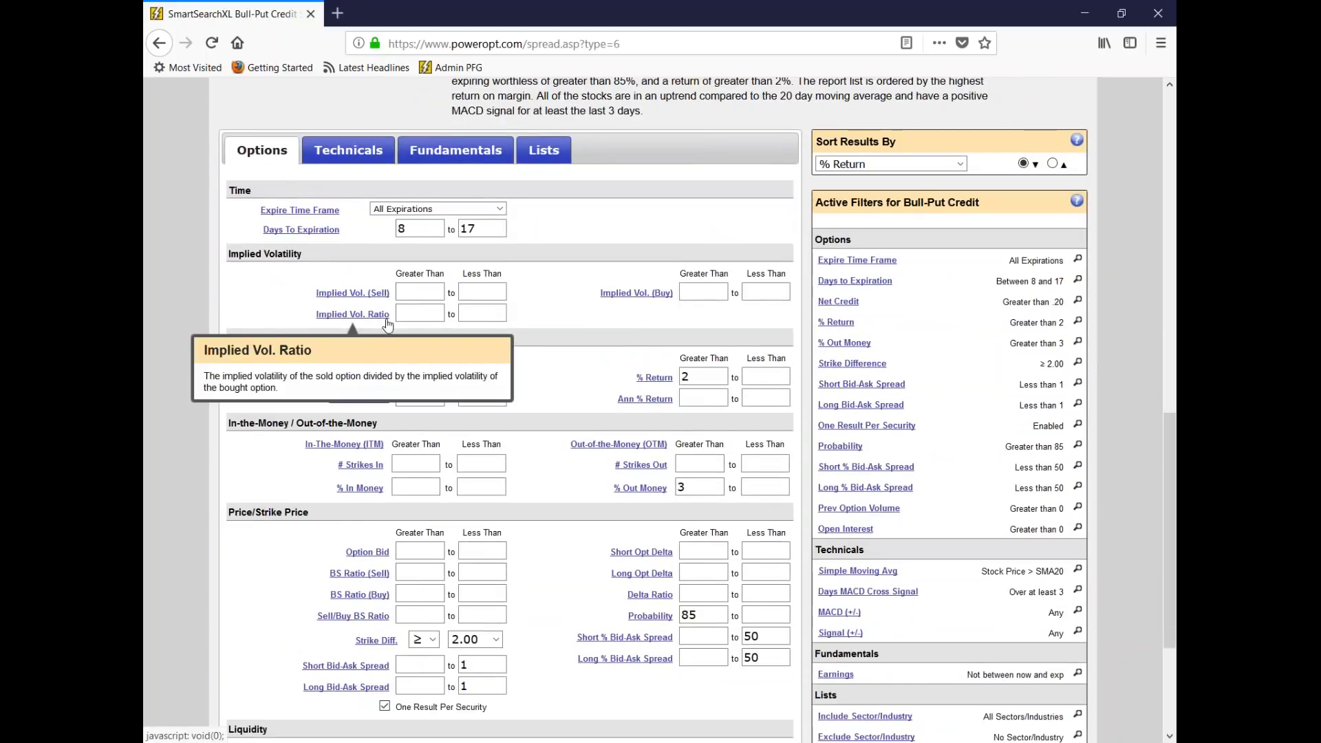
{"action": "scroll", "coordinate": [391, 344], "scroll_direction": "down", "scroll_amount": 1}
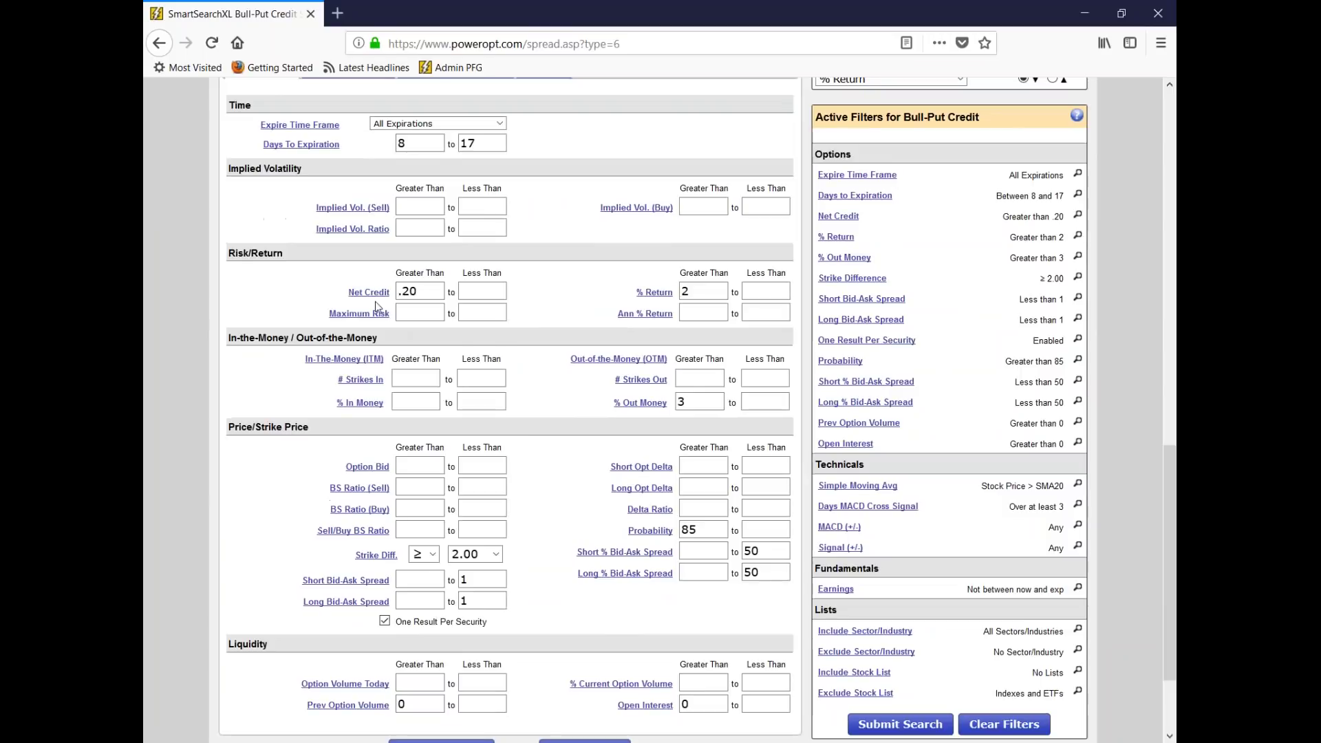
{"action": "mouse_move", "coordinate": [369, 293]}
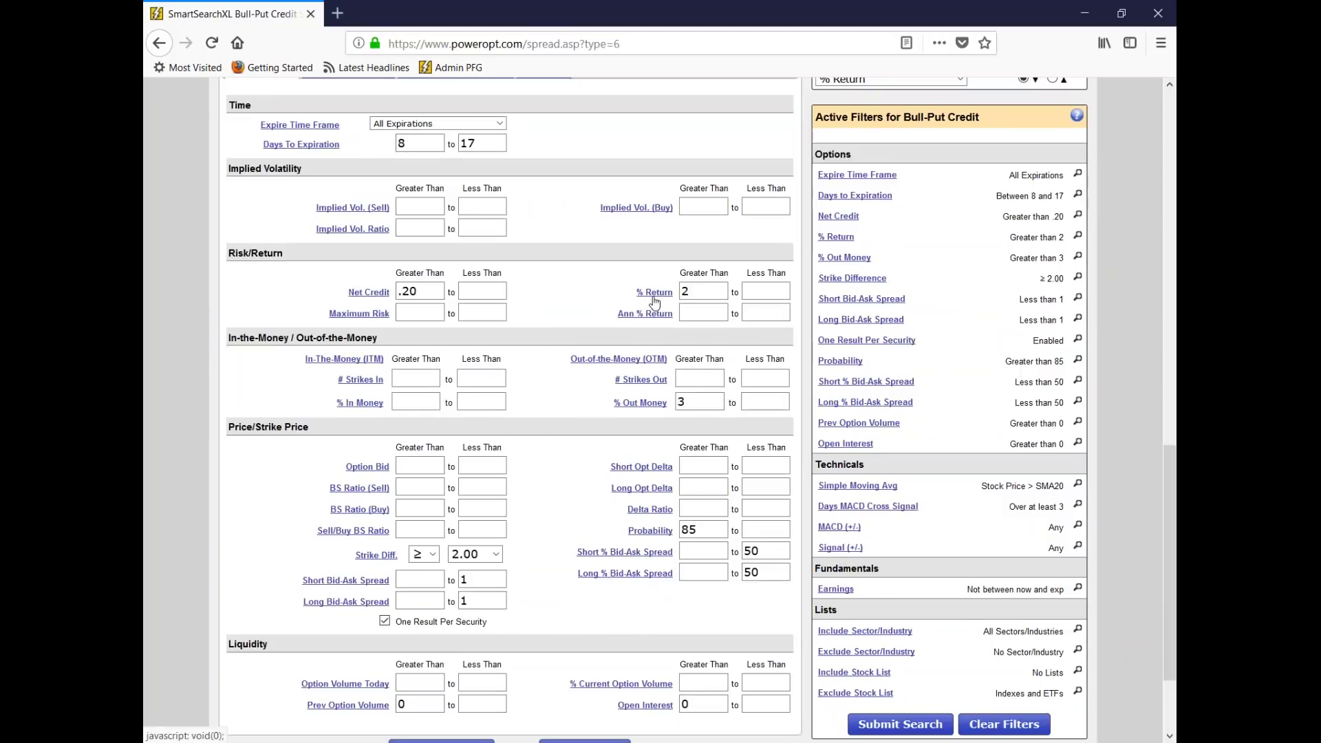
{"action": "mouse_move", "coordinate": [654, 303]}
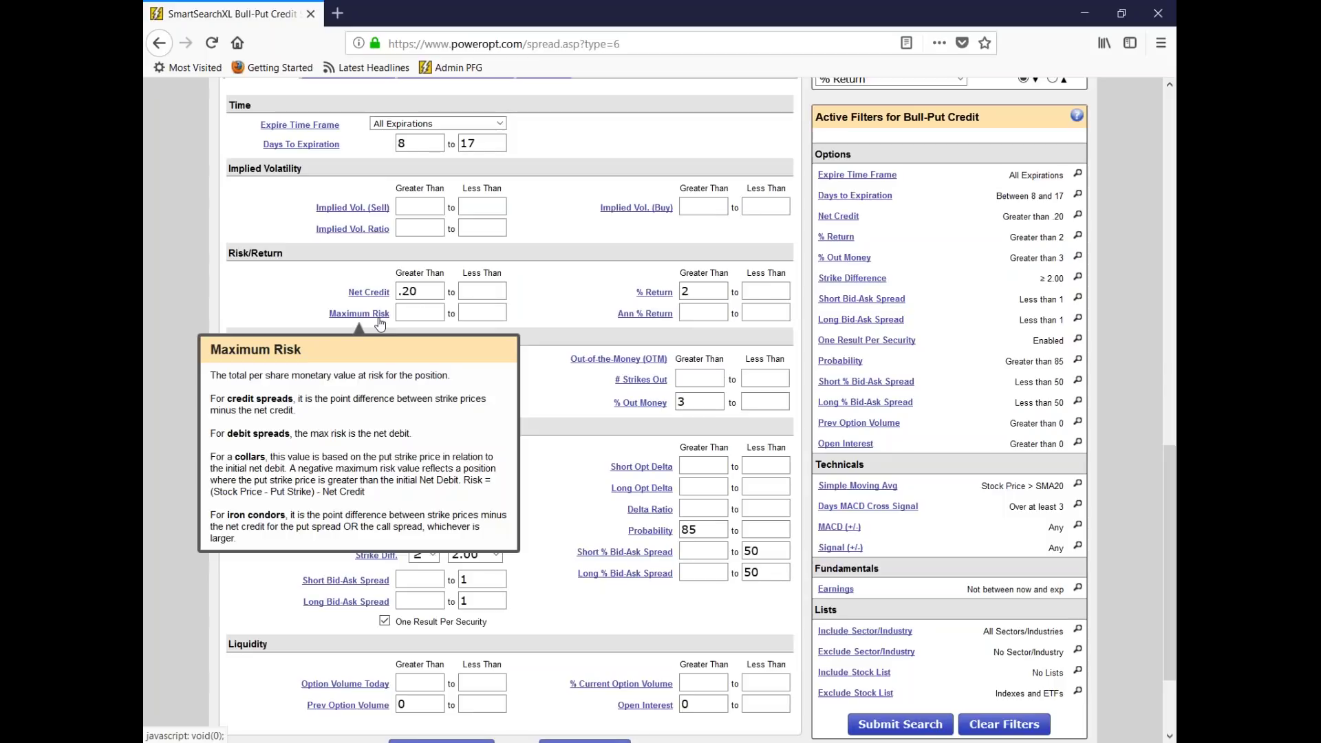
{"action": "scroll", "coordinate": [565, 327], "scroll_direction": "down", "scroll_amount": 2}
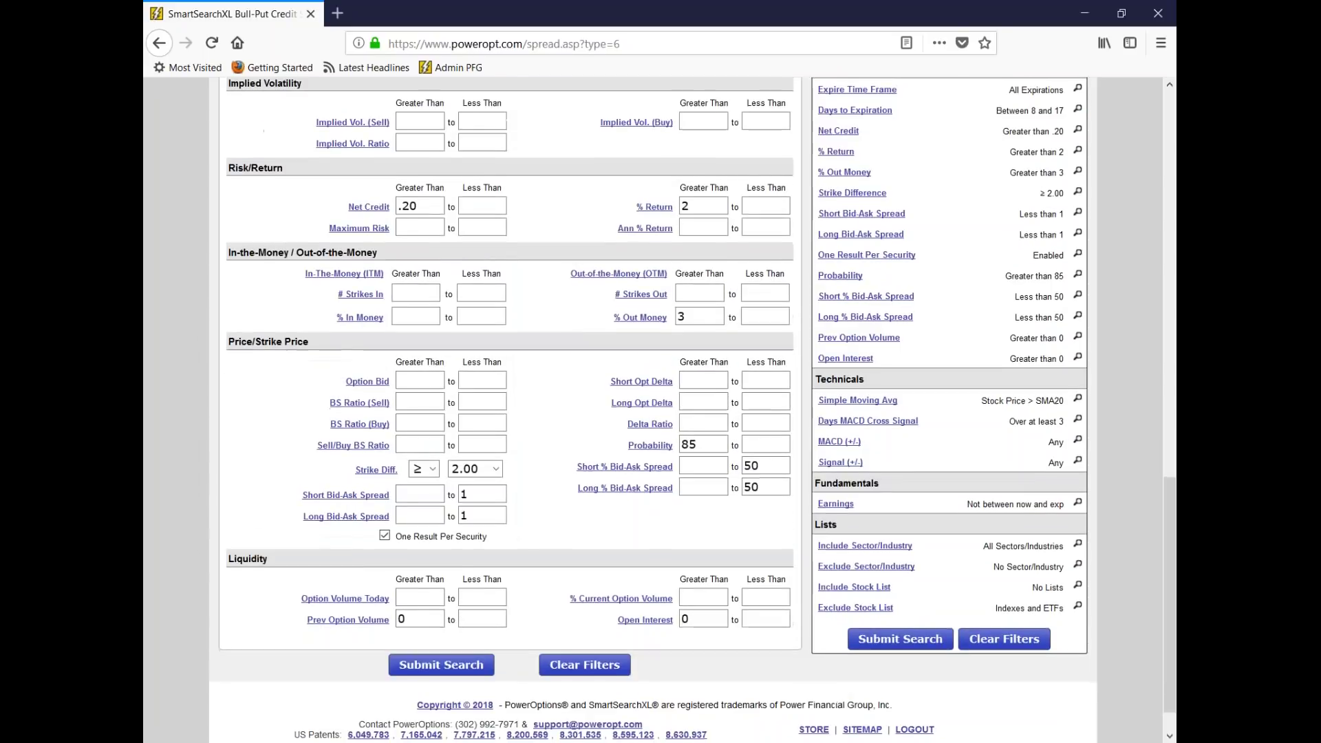
{"action": "mouse_move", "coordinate": [658, 447]}
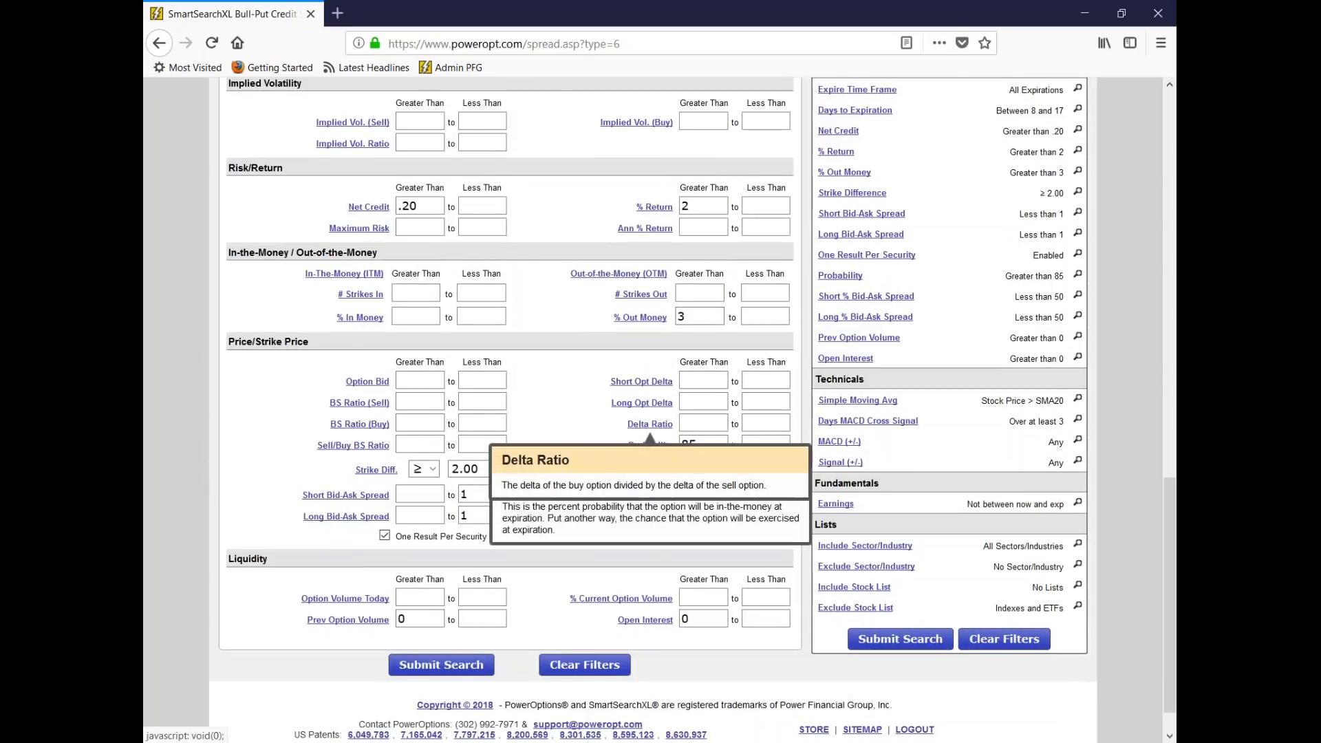
{"action": "scroll", "coordinate": [570, 405], "scroll_direction": "down", "scroll_amount": 1}
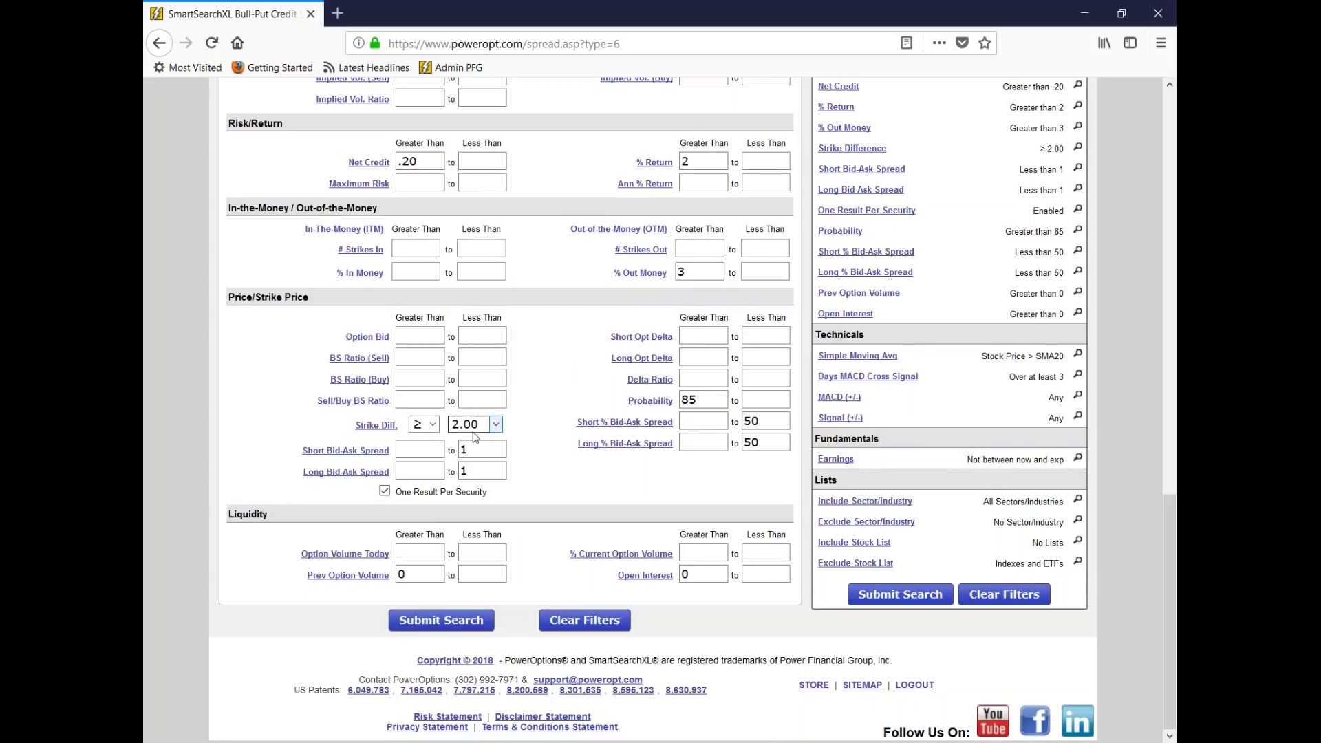
{"action": "mouse_move", "coordinate": [393, 432]}
{"action": "scroll", "coordinate": [550, 454], "scroll_direction": "up", "scroll_amount": 3}
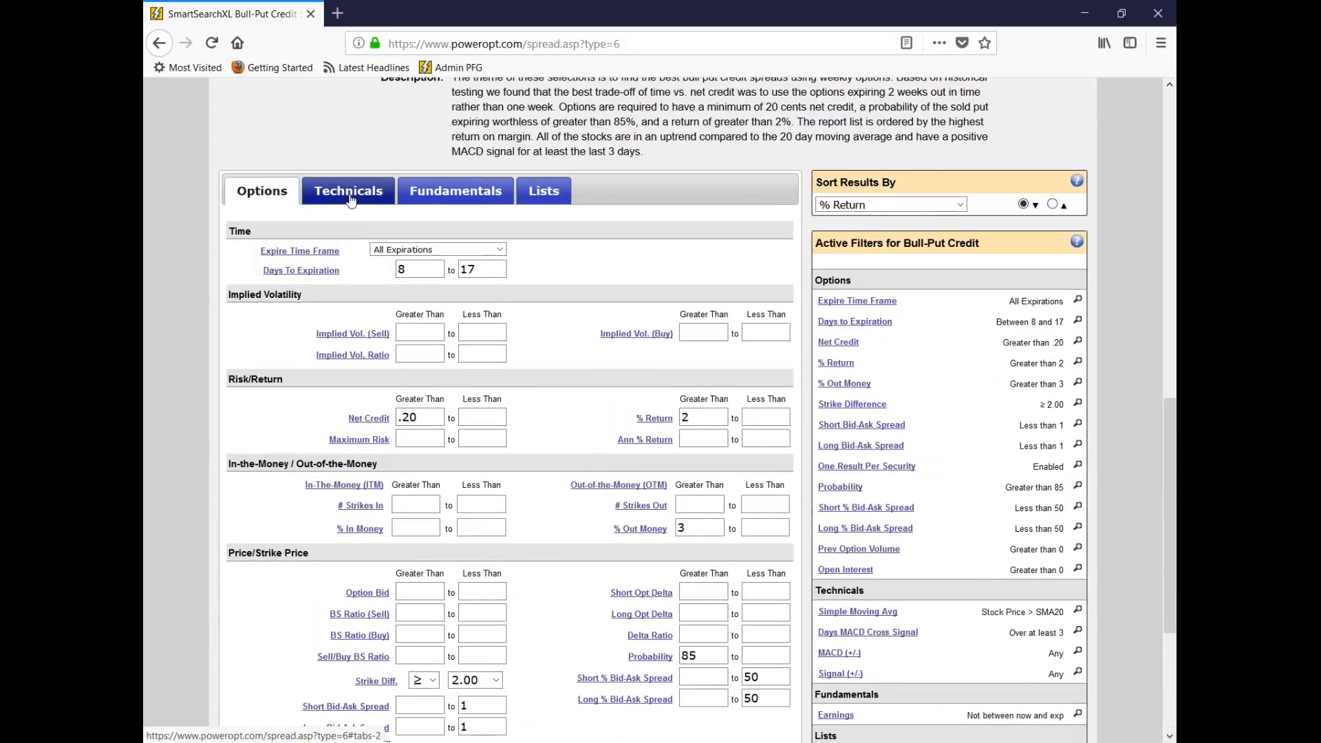
{"action": "left_click", "coordinate": [351, 193]}
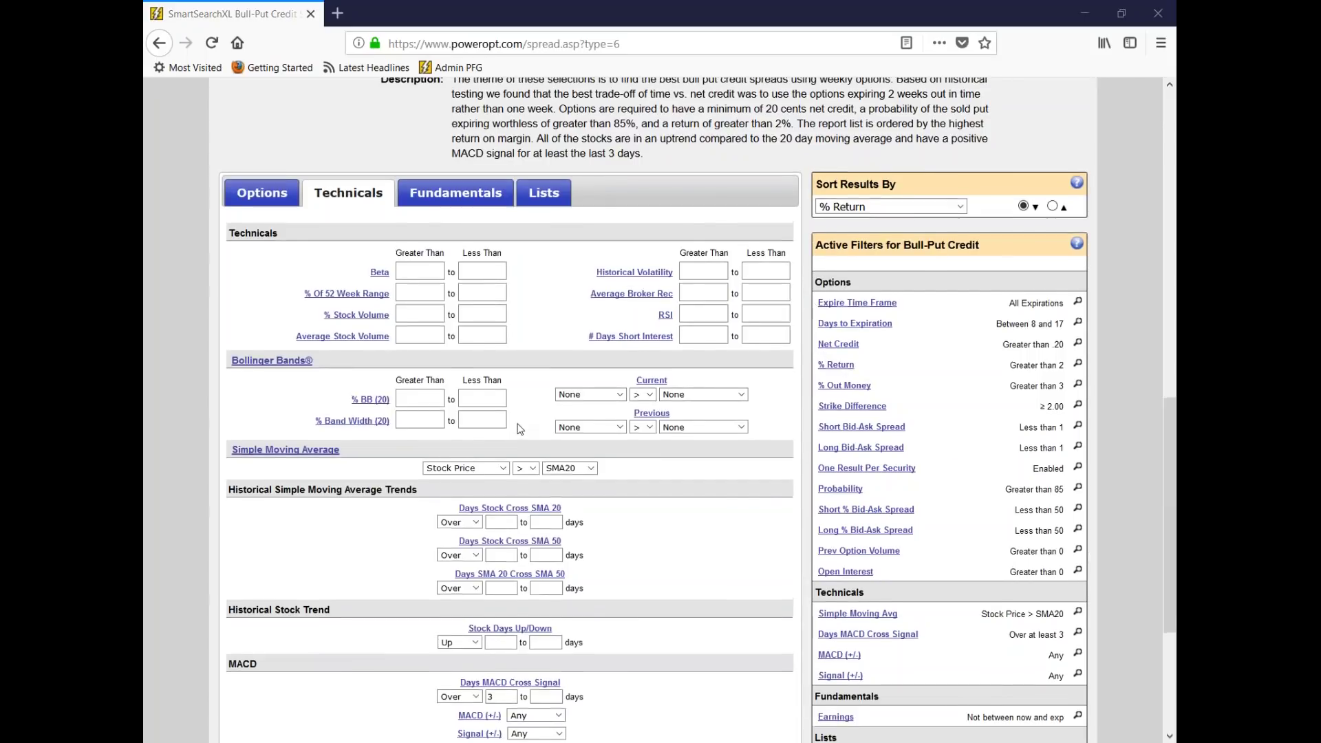
{"action": "scroll", "coordinate": [632, 364], "scroll_direction": "up", "scroll_amount": 10}
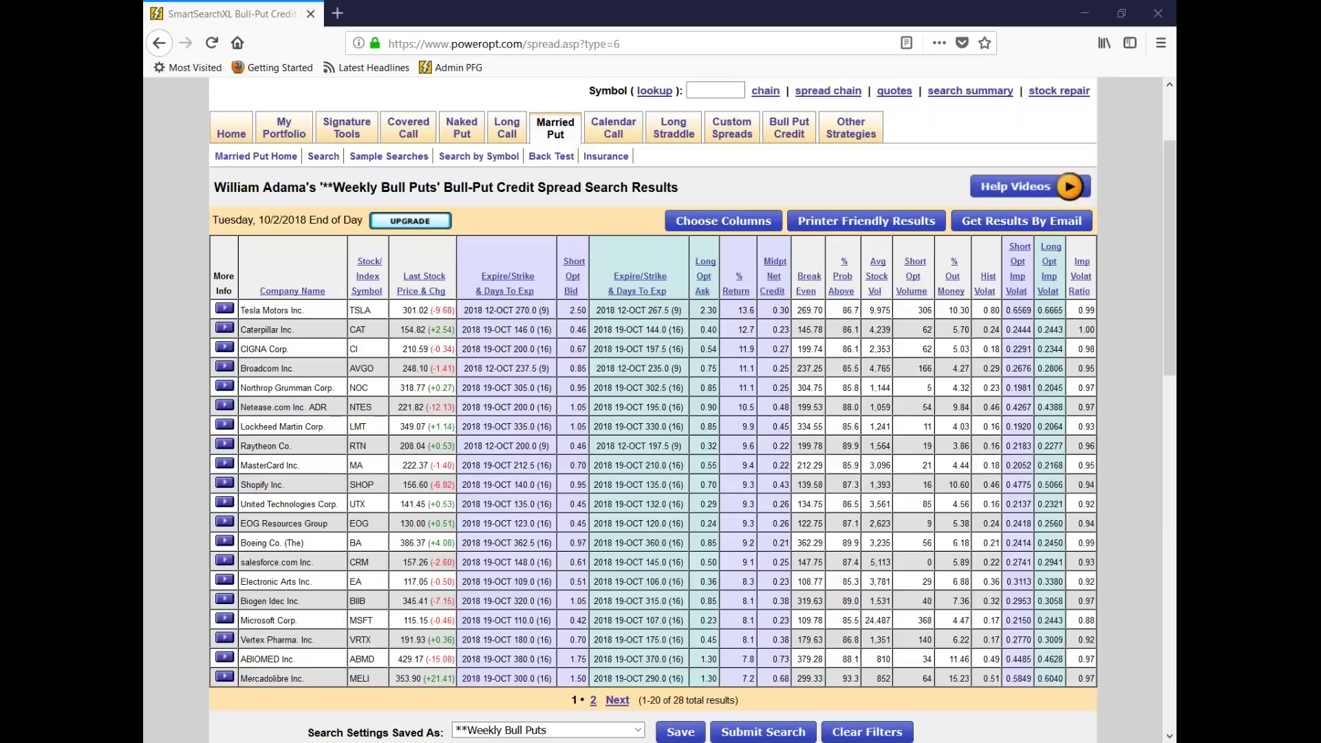
Step: Open the search page for the Calendar Call strategy and bring its time filters into view
{"action": "mouse_move", "coordinate": [614, 132]}
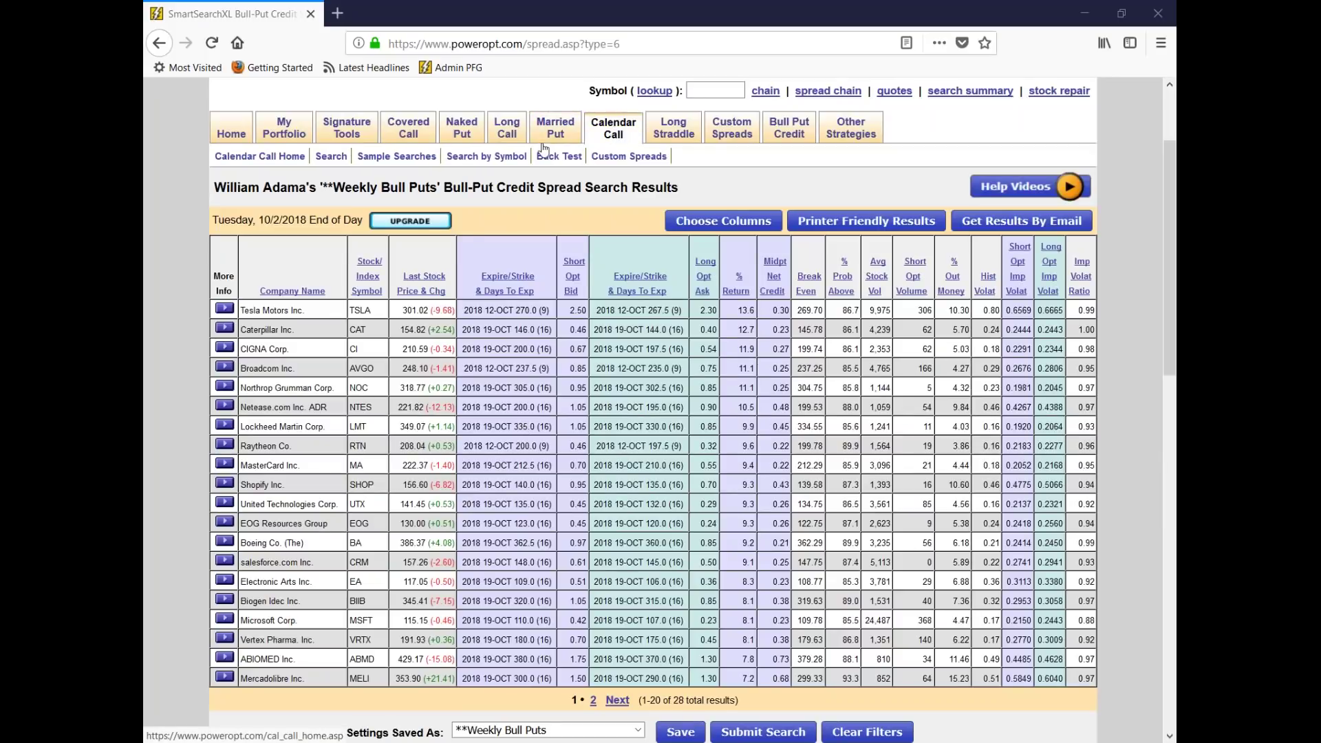
{"action": "left_click", "coordinate": [331, 156]}
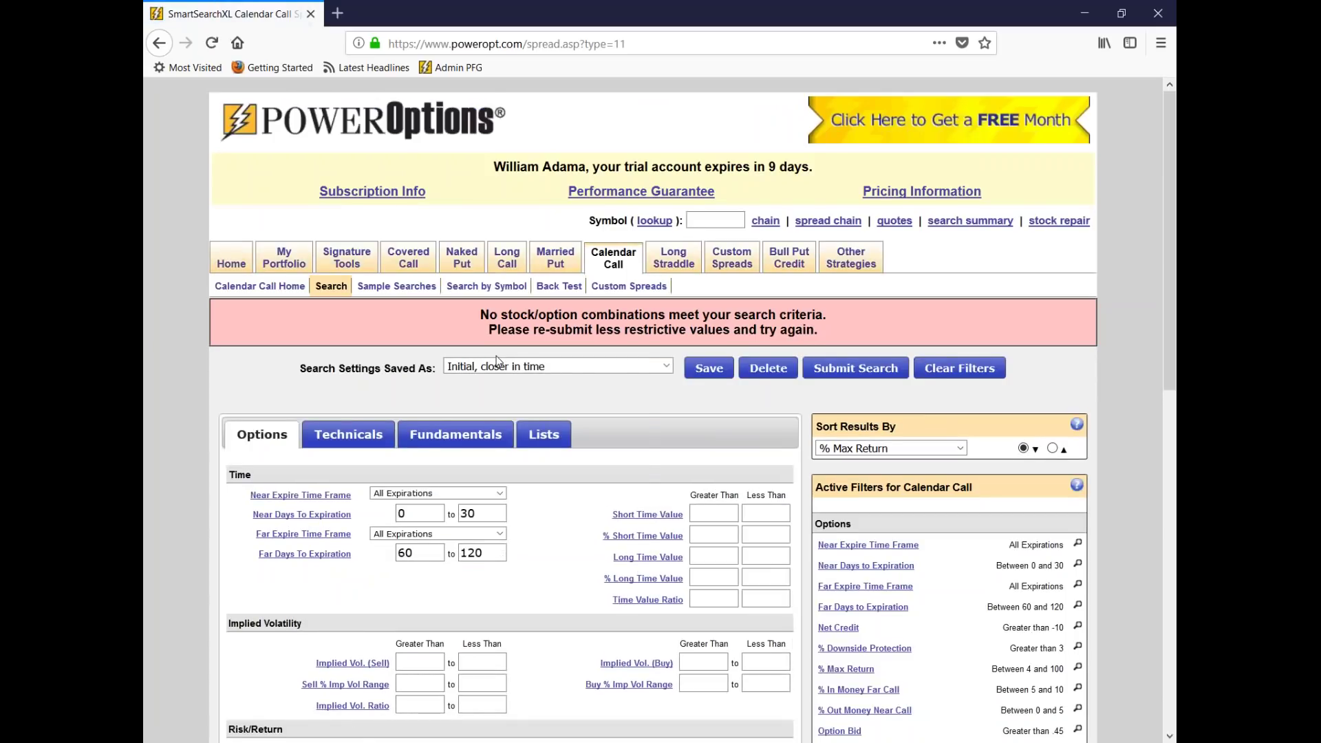
{"action": "scroll", "coordinate": [499, 360], "scroll_direction": "down", "scroll_amount": 2}
{"action": "right_click", "coordinate": [502, 358]}
{"action": "key", "text": "Escape"}
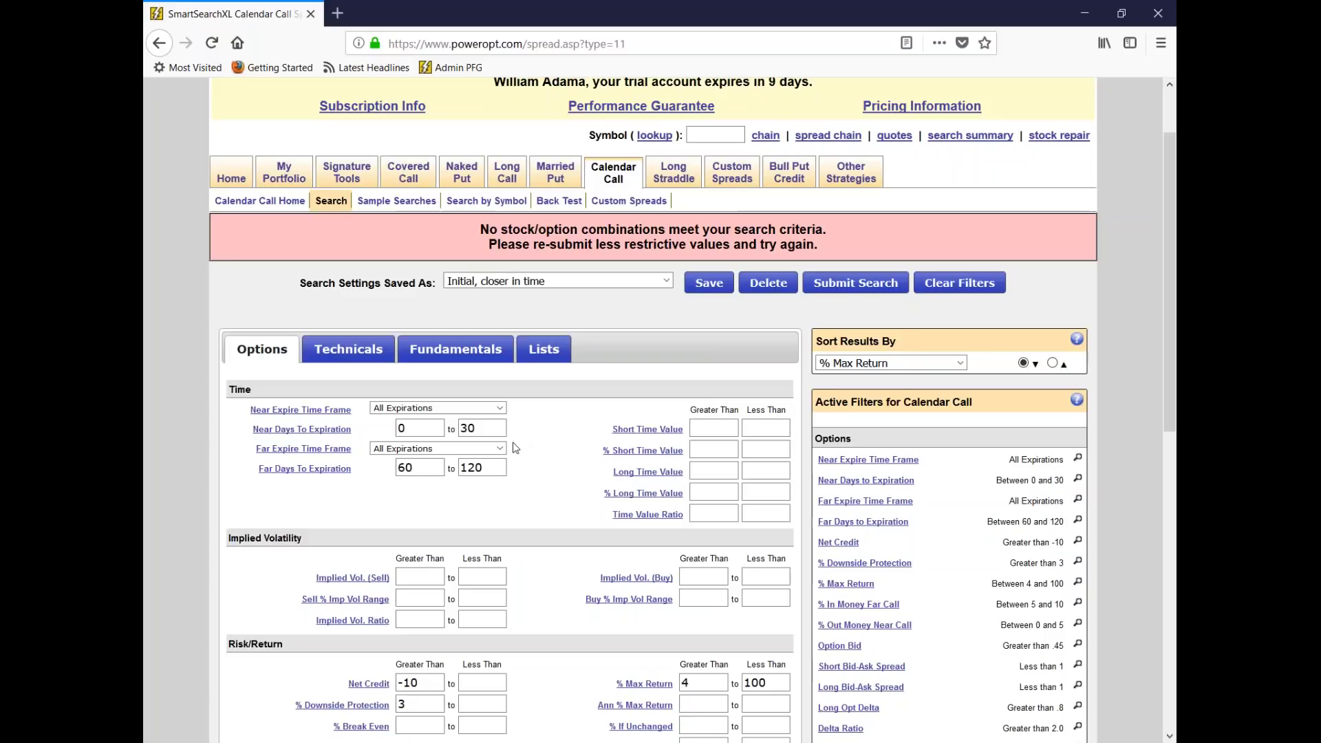
Step: Set the calendar call search's Far Days To Expiration range to 15 to 25
{"action": "left_click", "coordinate": [442, 467]}
{"action": "left_click", "coordinate": [483, 427]}
{"action": "double_click", "coordinate": [419, 467]}
{"action": "key", "text": "BackSpace"}
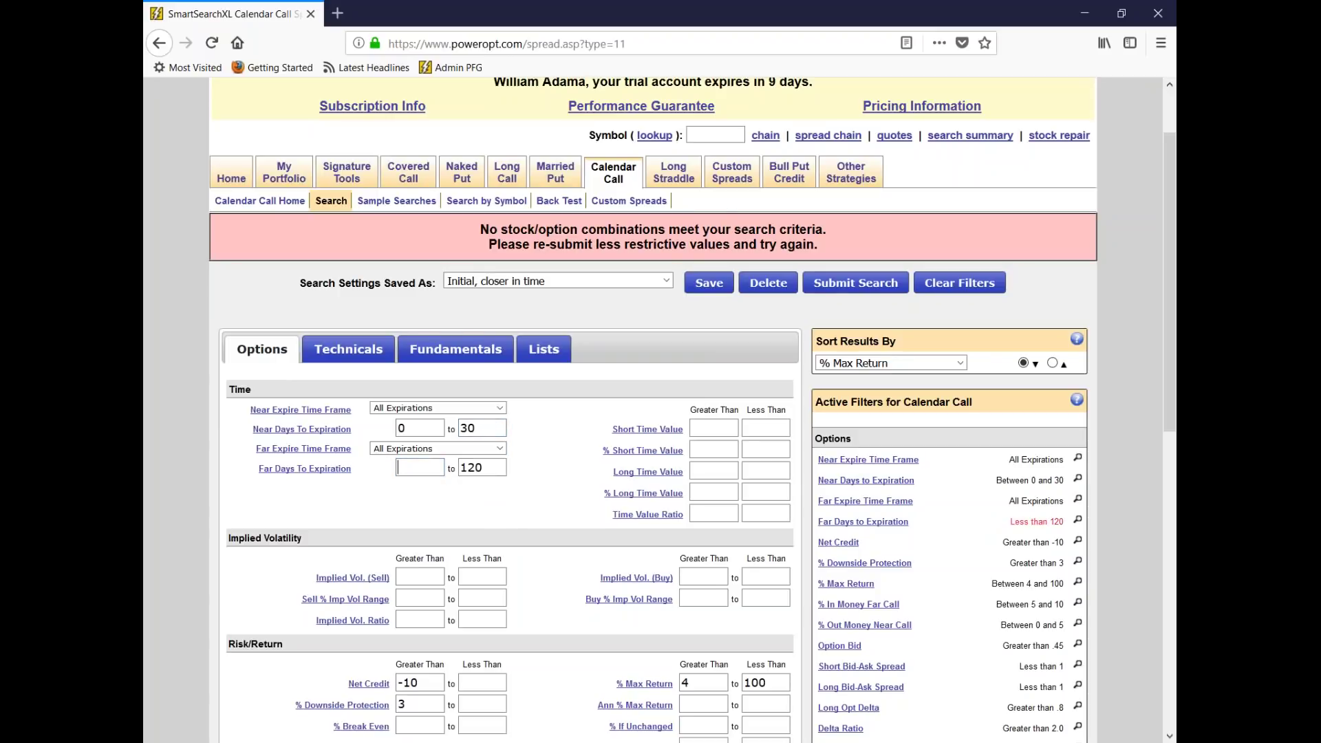
{"action": "type", "text": "15"}
{"action": "double_click", "coordinate": [484, 467]}
{"action": "type", "text": "25"}
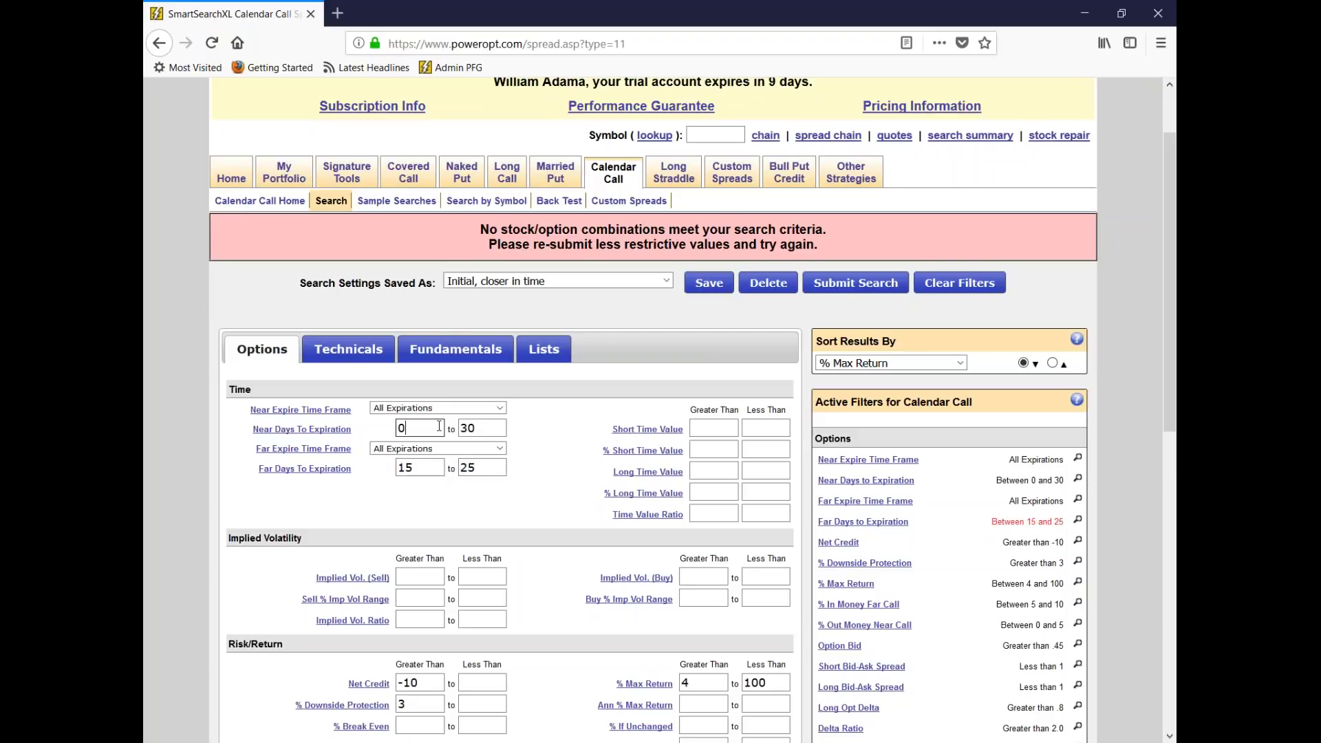
Step: Set the Near Days To Expiration range to 0 to 5
{"action": "key", "text": "BackSpace"}
{"action": "type", "text": "0"}
{"action": "key", "text": "Tab"}
{"action": "key", "text": "BackSpace"}
{"action": "type", "text": "5"}
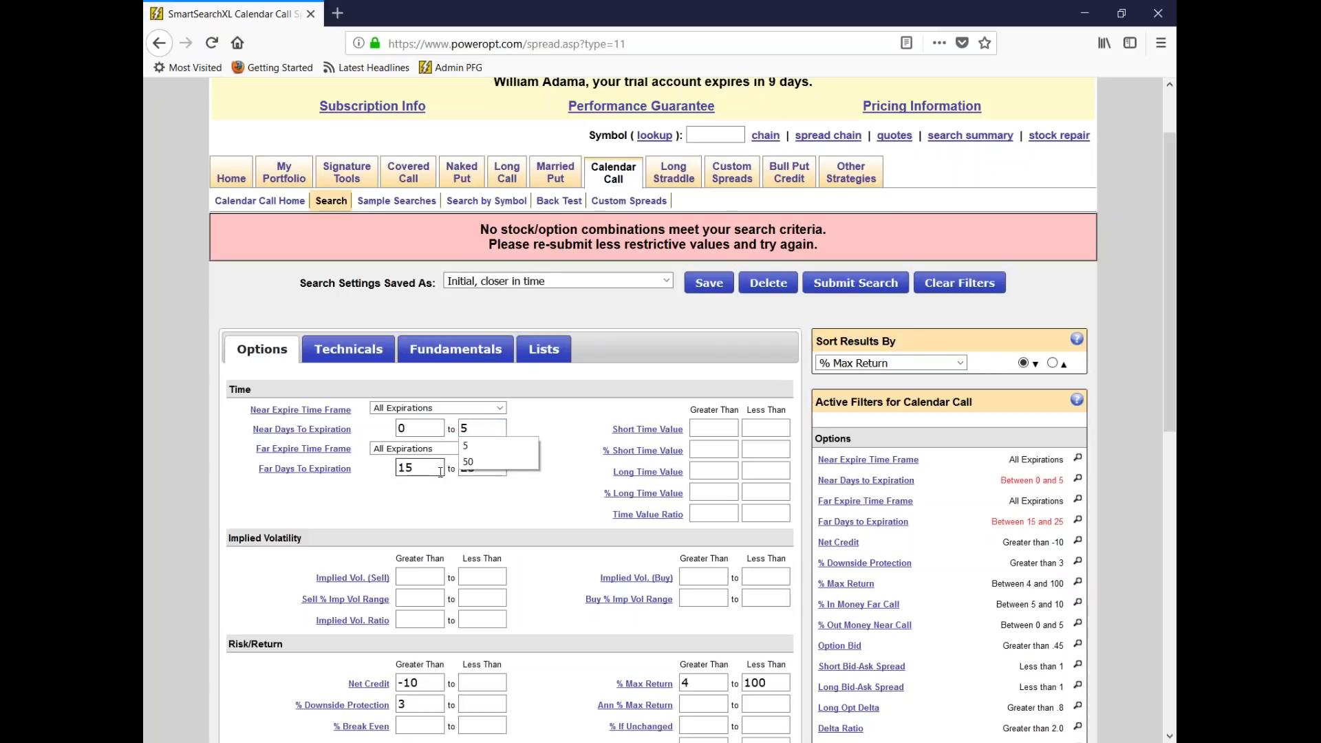
{"action": "left_click", "coordinate": [561, 435]}
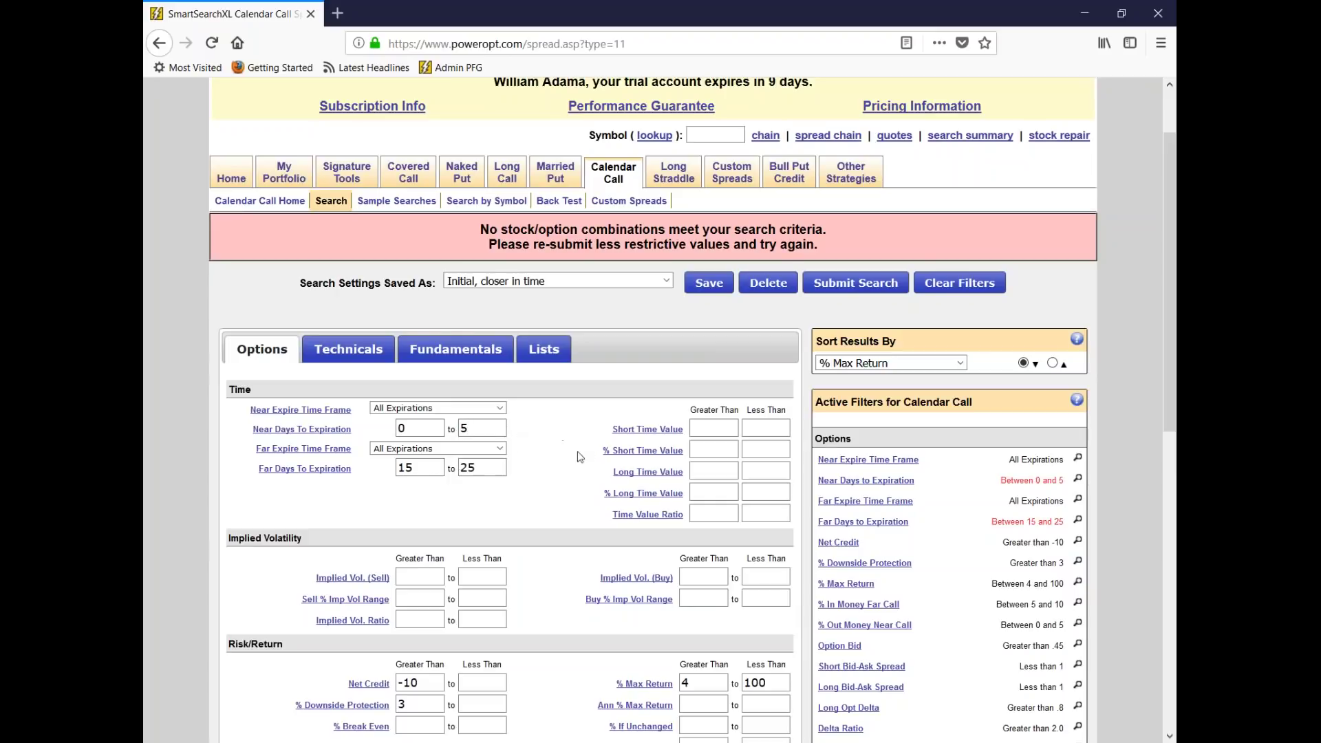
Step: Look through the expiration choices offered for the Far Expire Time Frame
{"action": "left_click", "coordinate": [502, 449]}
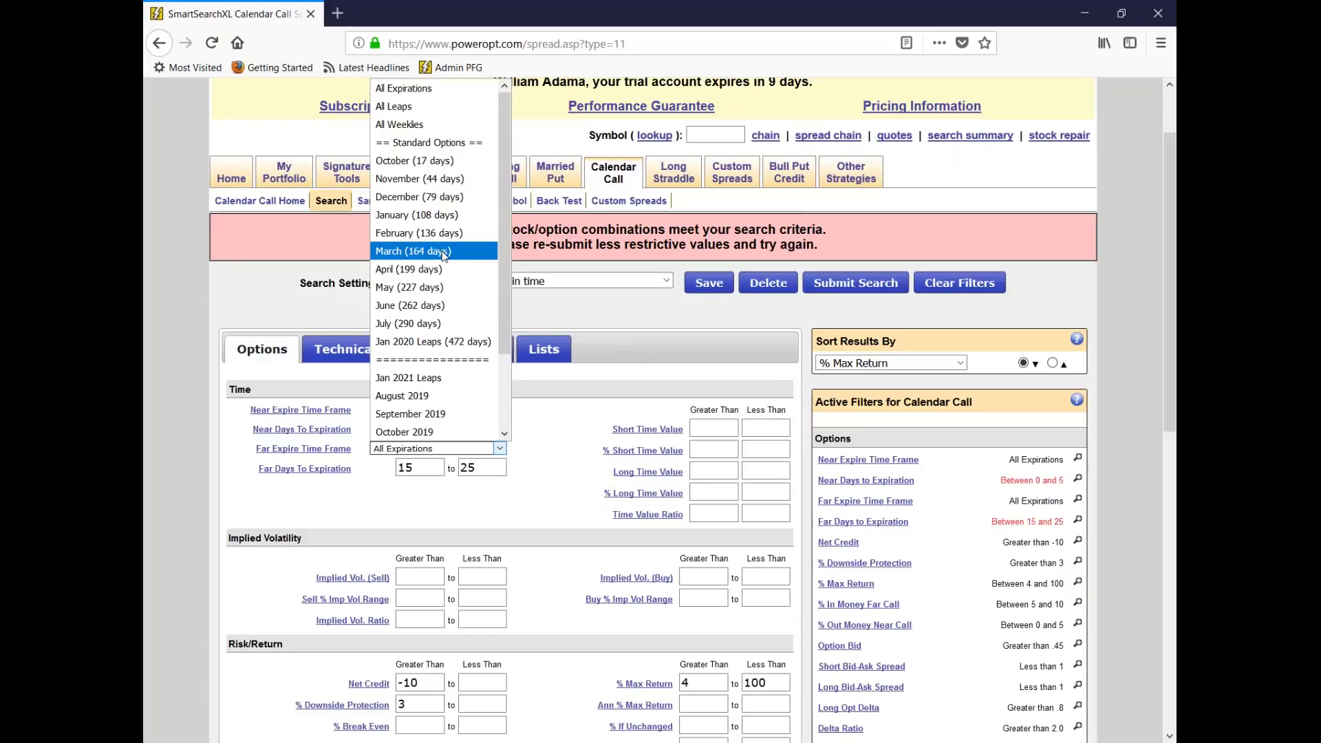
{"action": "scroll", "coordinate": [446, 262], "scroll_direction": "down", "scroll_amount": 2}
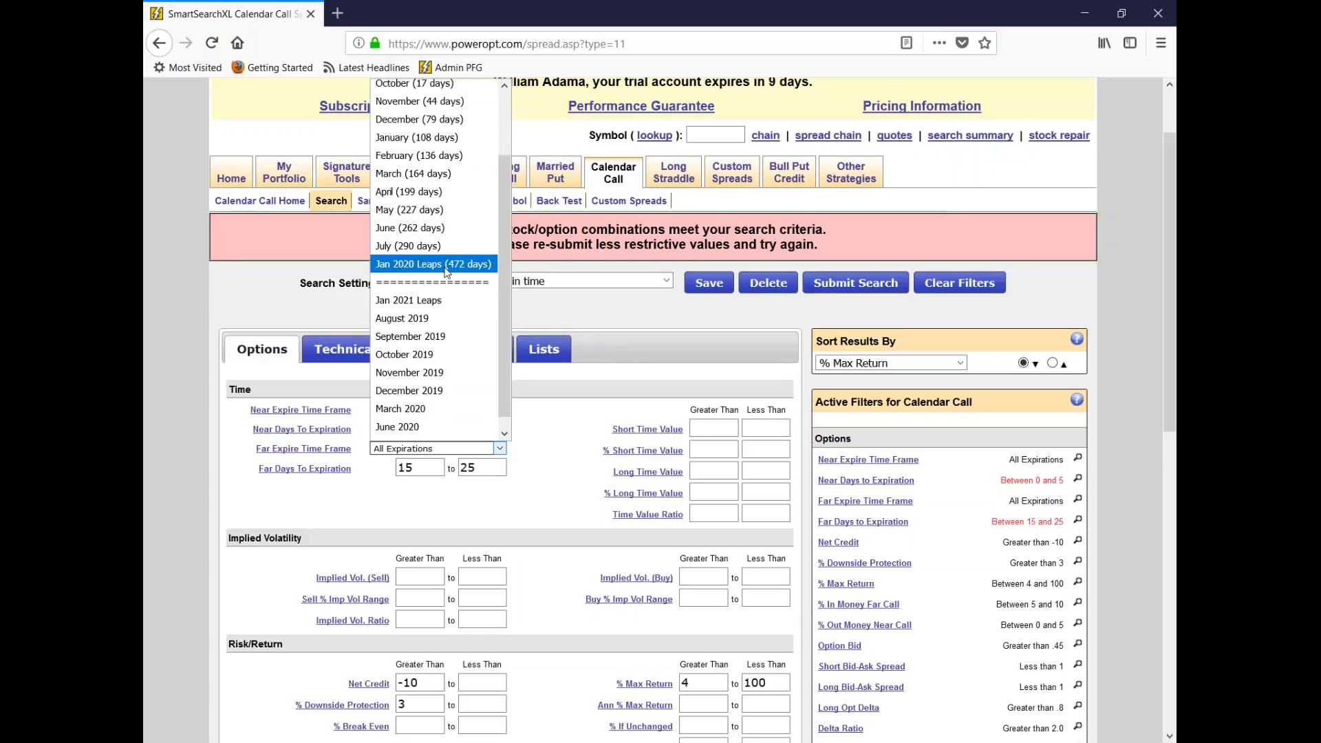
{"action": "scroll", "coordinate": [445, 272], "scroll_direction": "up", "scroll_amount": 2}
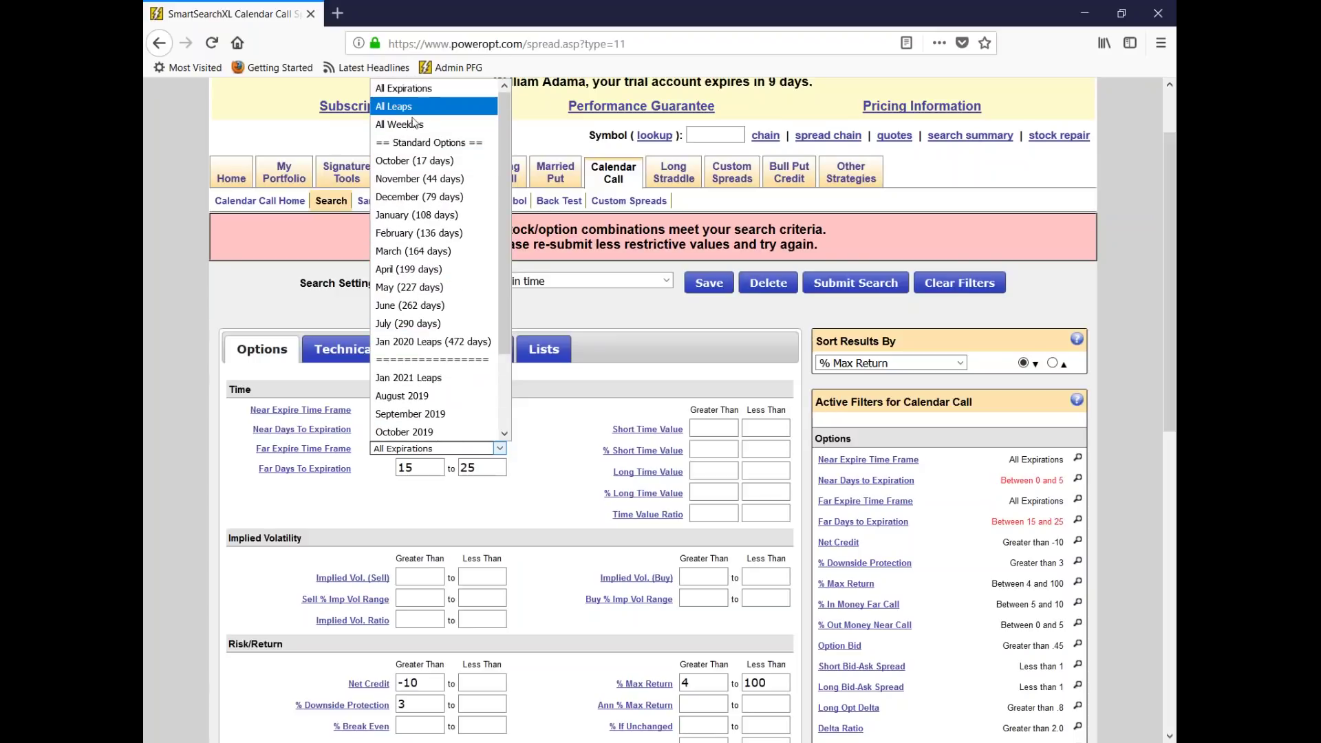
{"action": "left_click", "coordinate": [622, 357]}
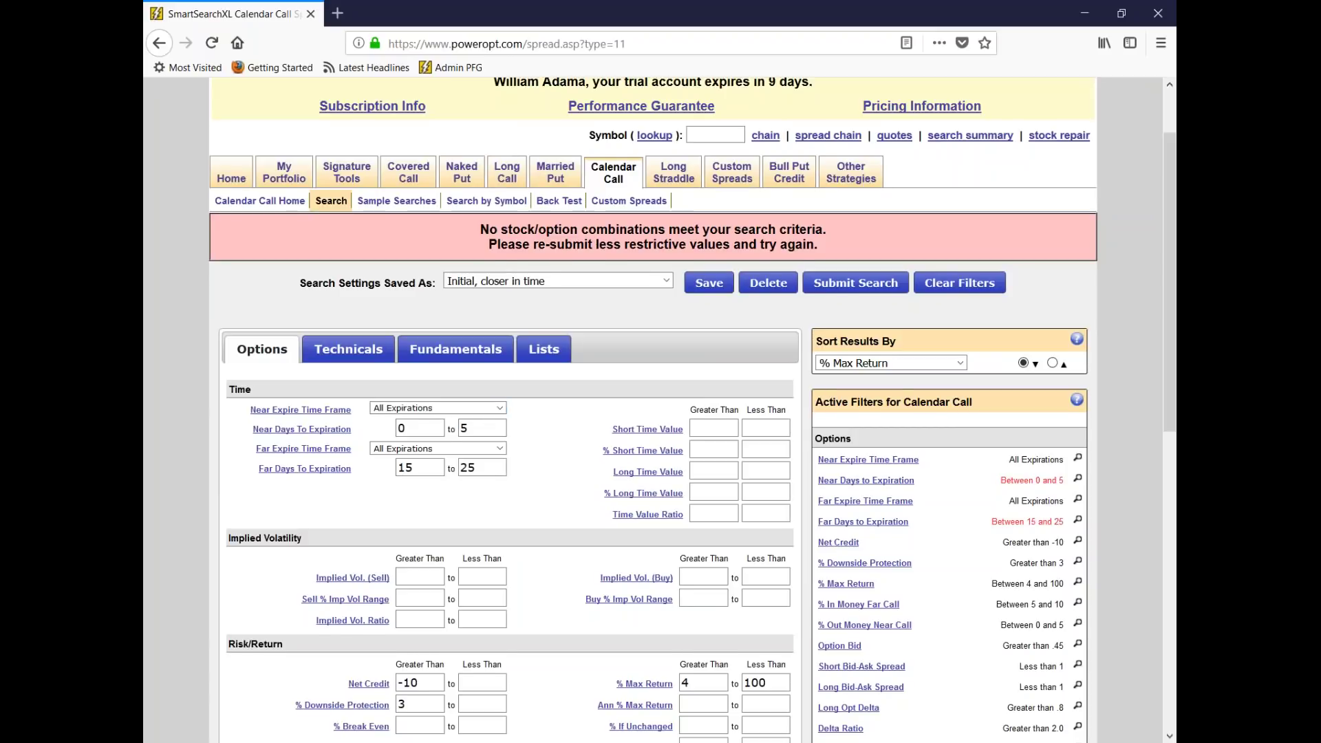
Step: Review the calendar call search's risk/return, moneyness, price/strike and liquidity filters and the active filter summary
{"action": "scroll", "coordinate": [489, 418], "scroll_direction": "down", "scroll_amount": 3}
{"action": "scroll", "coordinate": [548, 426], "scroll_direction": "down", "scroll_amount": 1}
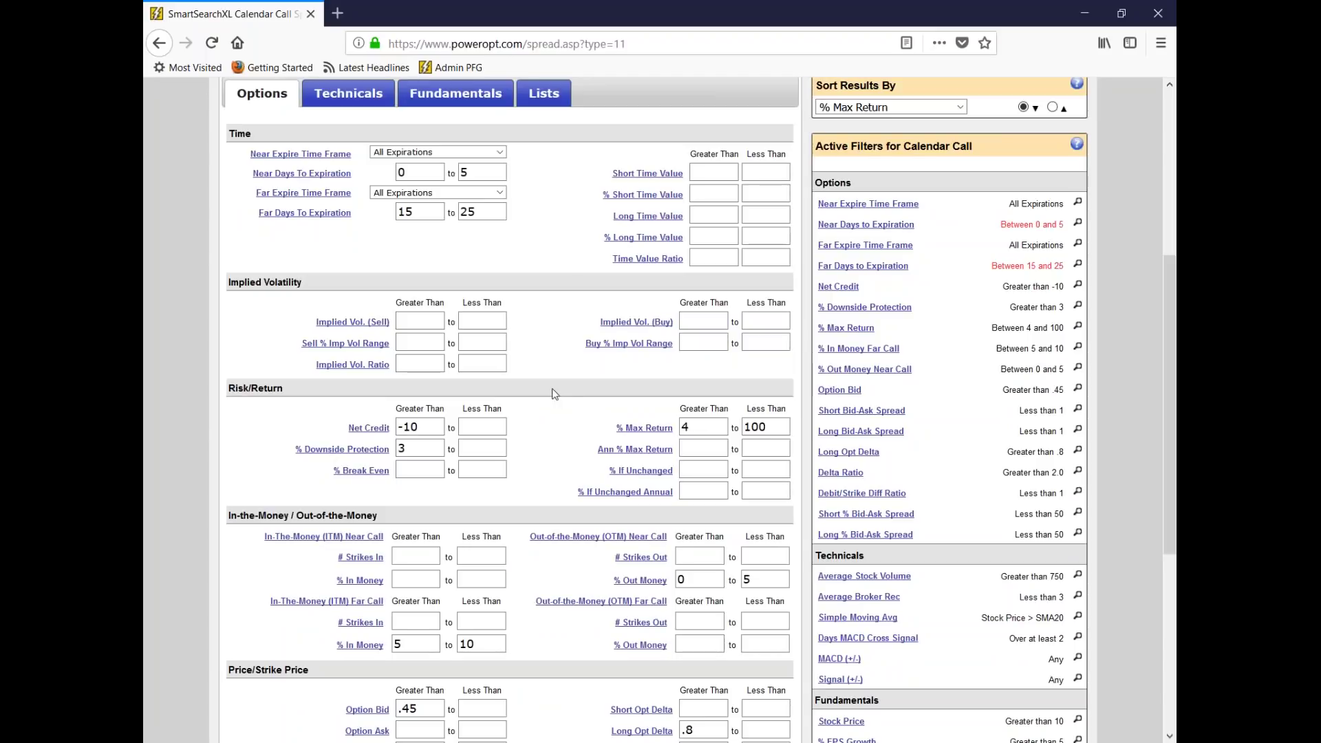
{"action": "scroll", "coordinate": [583, 347], "scroll_direction": "down", "scroll_amount": 1}
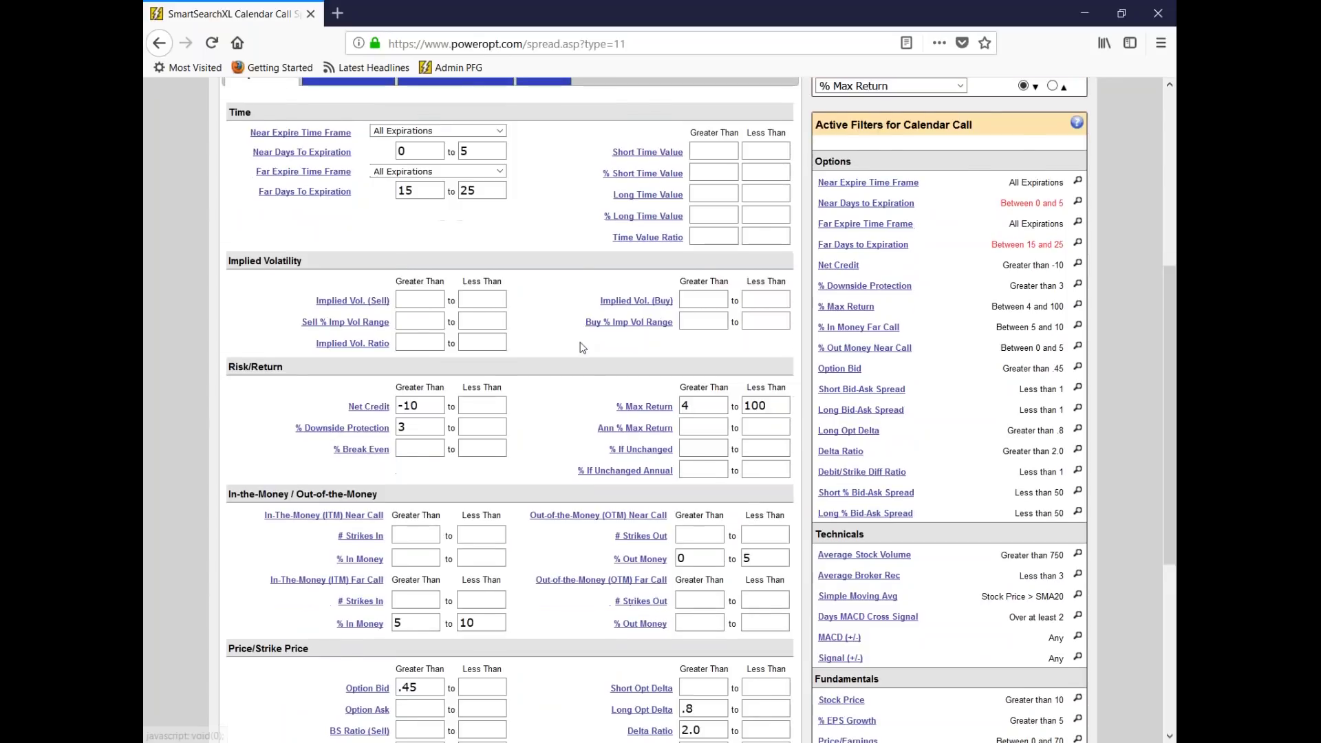
{"action": "scroll", "coordinate": [582, 348], "scroll_direction": "down", "scroll_amount": 2}
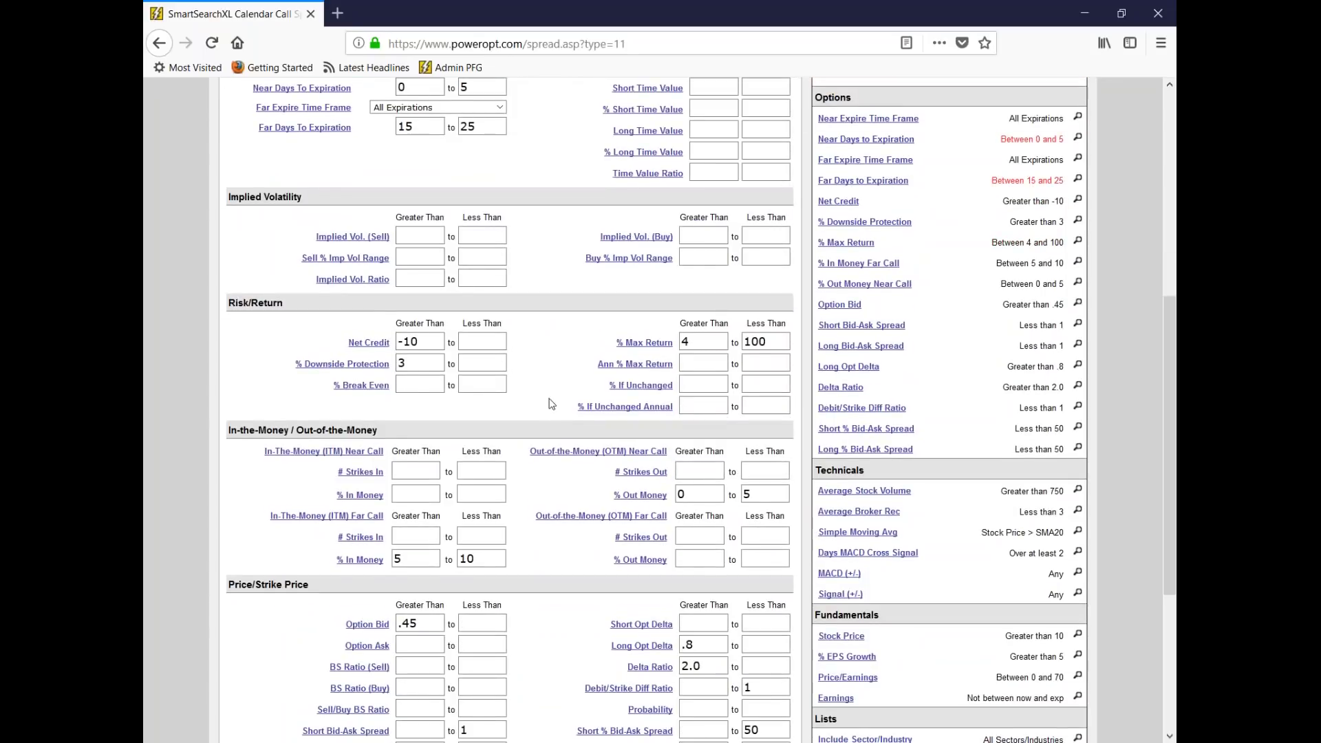
{"action": "scroll", "coordinate": [550, 404], "scroll_direction": "down", "scroll_amount": 3}
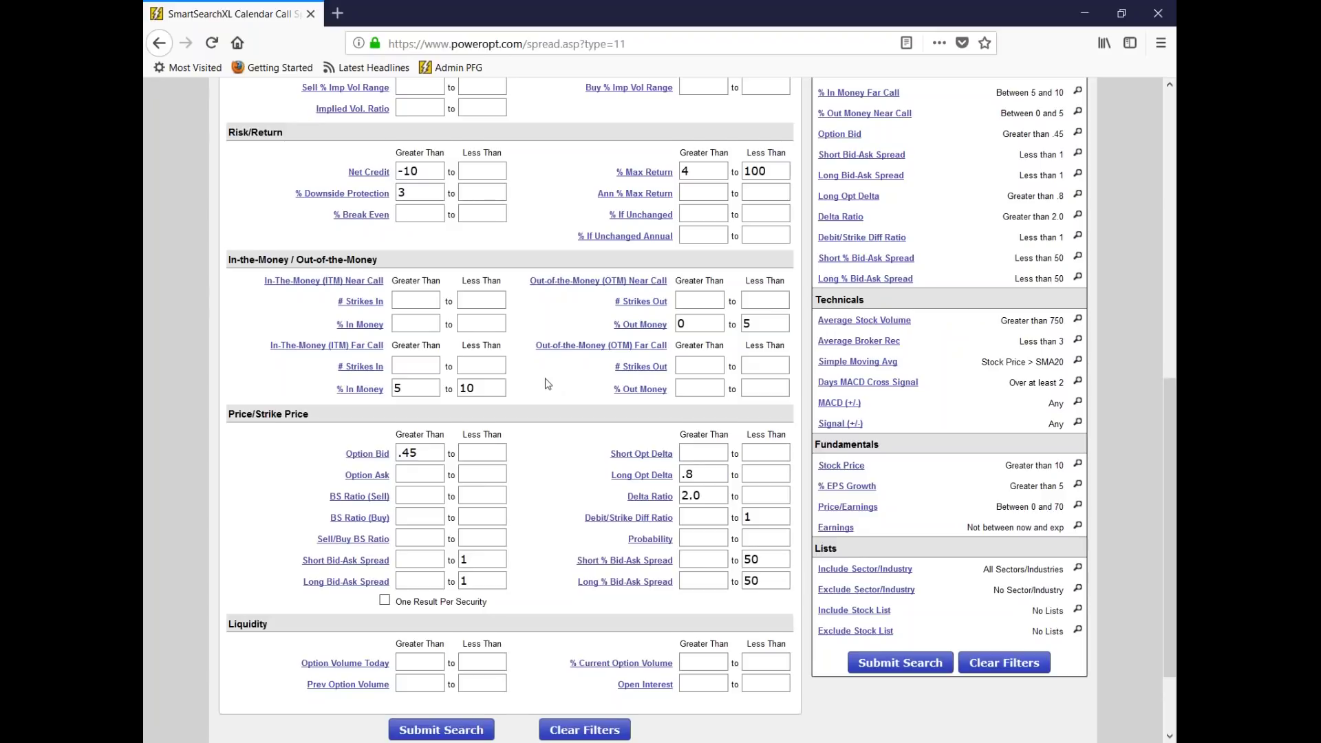
{"action": "scroll", "coordinate": [547, 384], "scroll_direction": "up", "scroll_amount": 3}
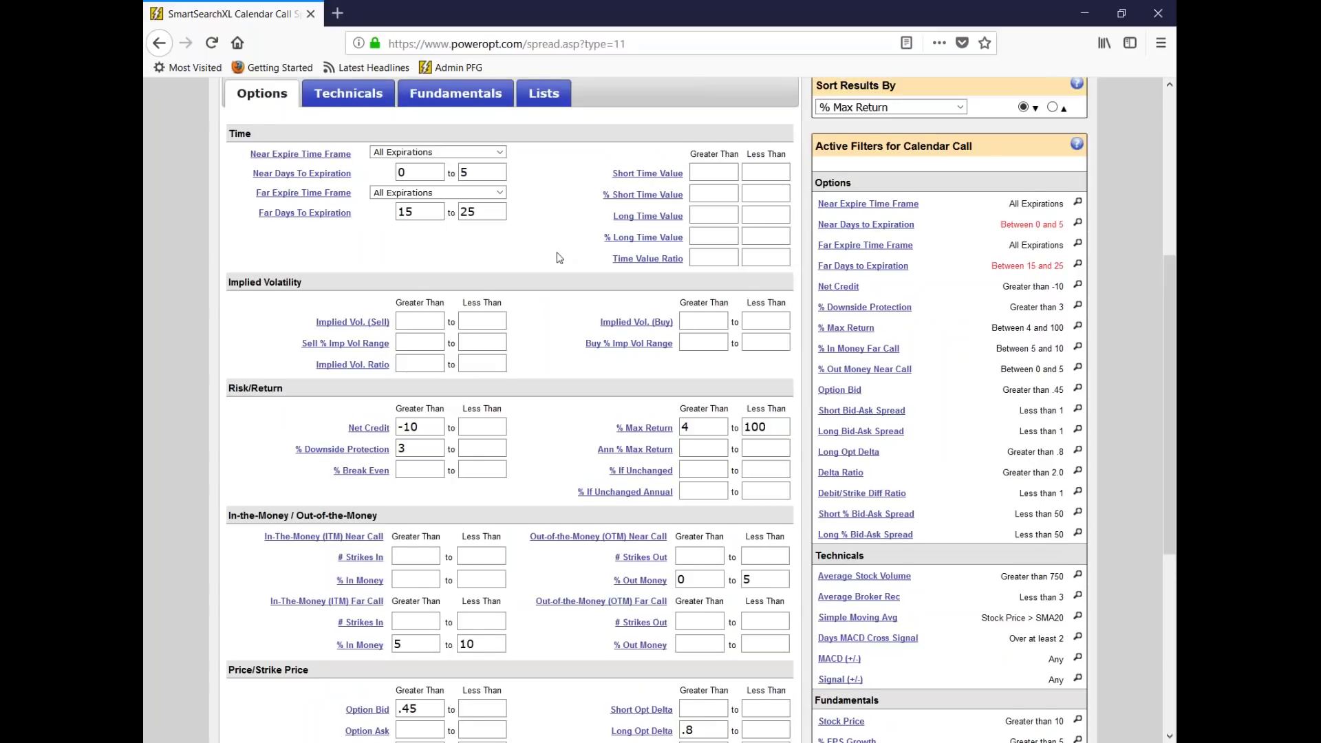
{"action": "scroll", "coordinate": [557, 252], "scroll_direction": "up", "scroll_amount": 5}
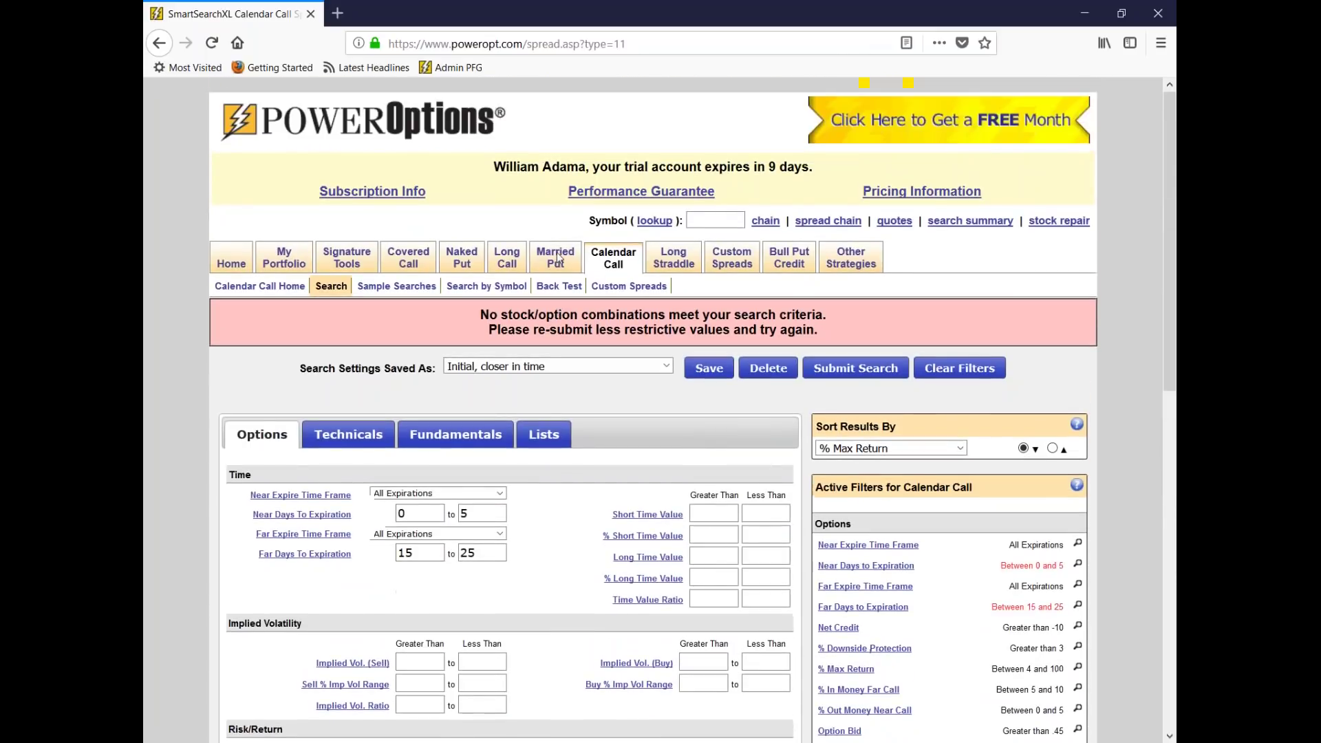
{"action": "mouse_move", "coordinate": [559, 258]}
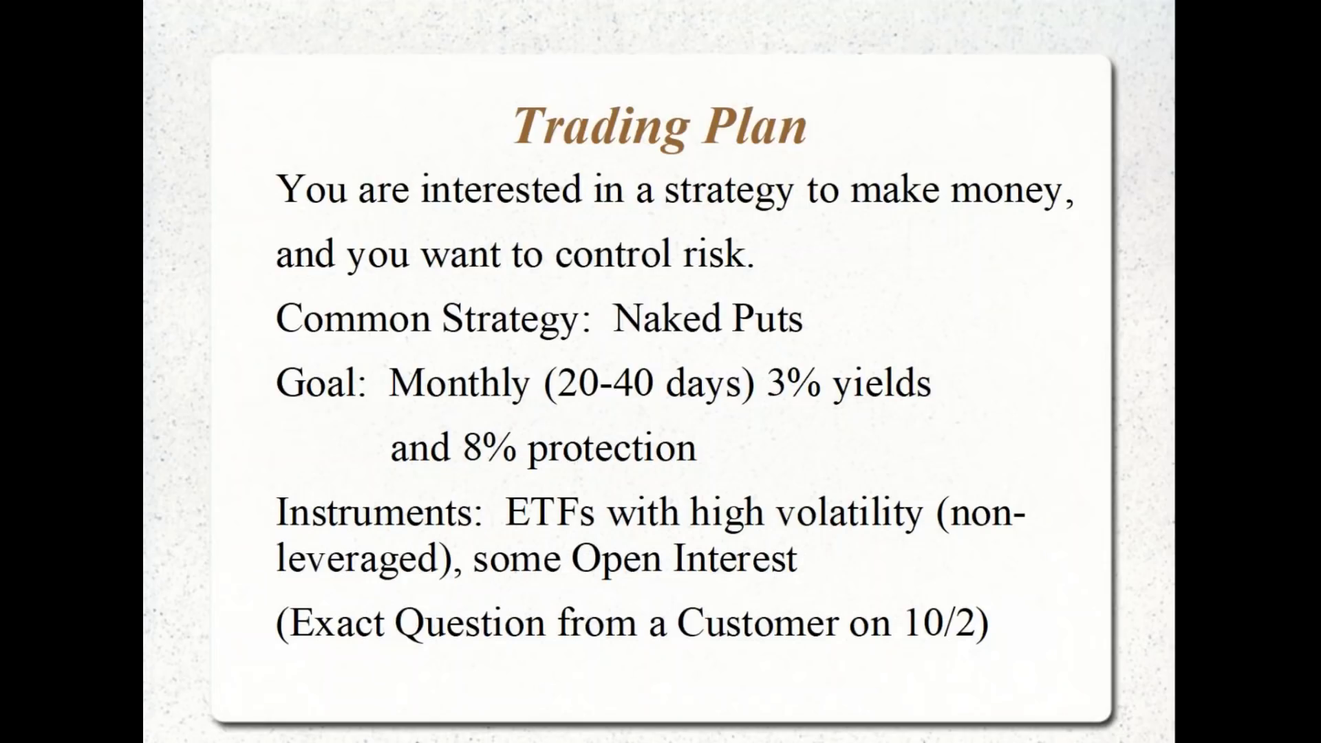
{"action": "key", "text": "Right"}
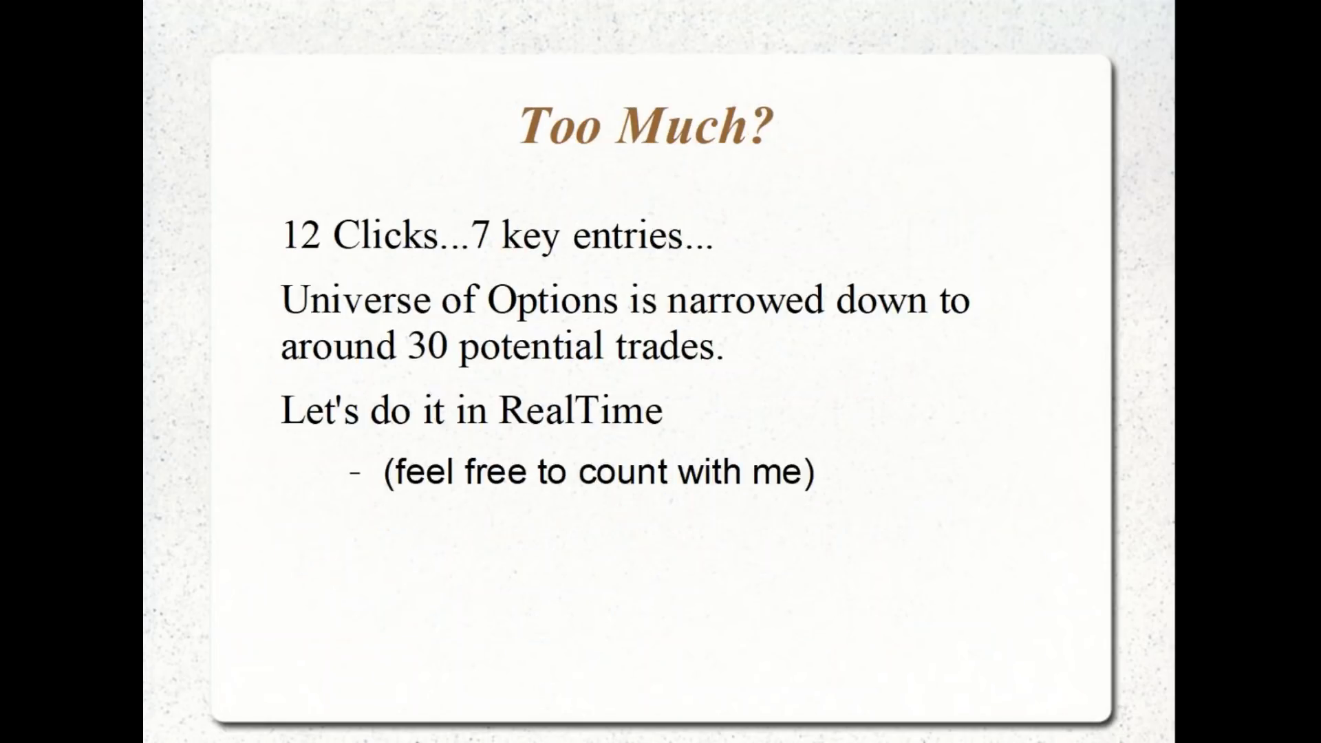
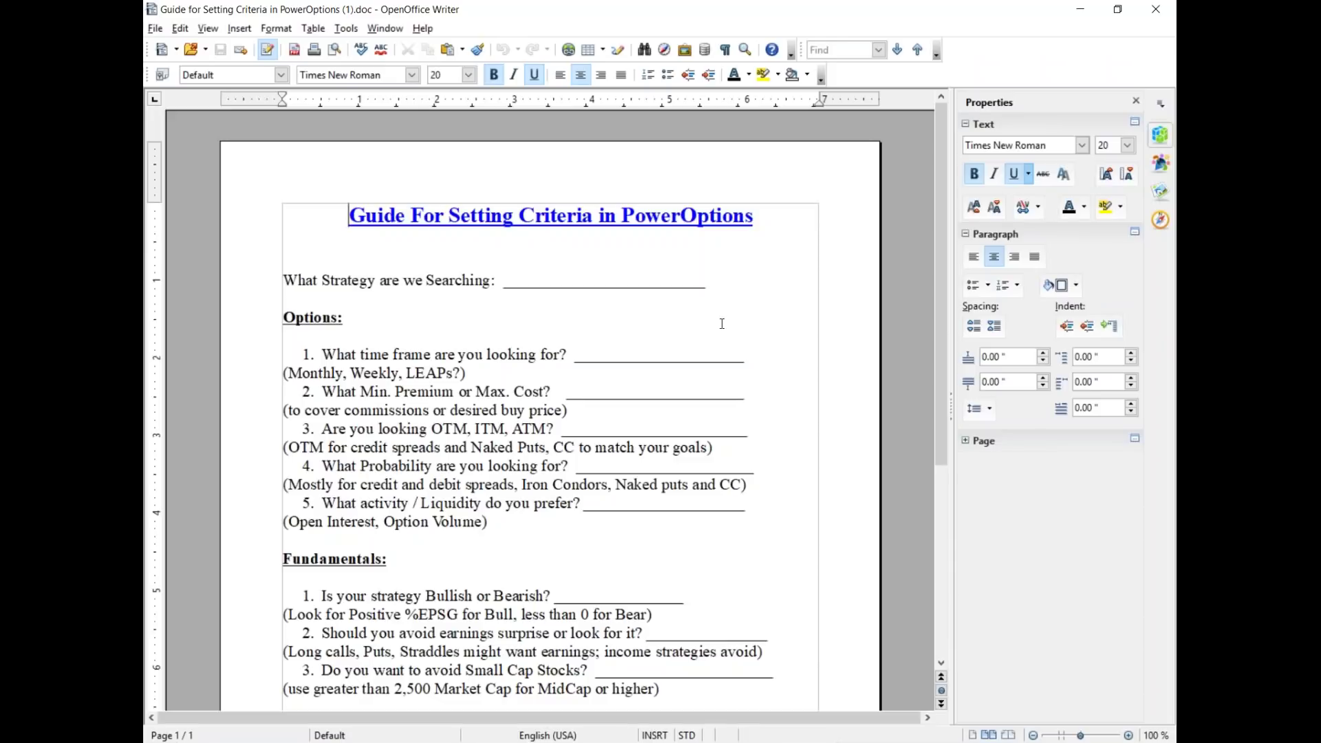
Step: In the OpenOffice Writer guide for setting criteria, enter "Bull Put" as the strategy being searched
{"action": "scroll", "coordinate": [702, 342], "scroll_direction": "down", "scroll_amount": 1}
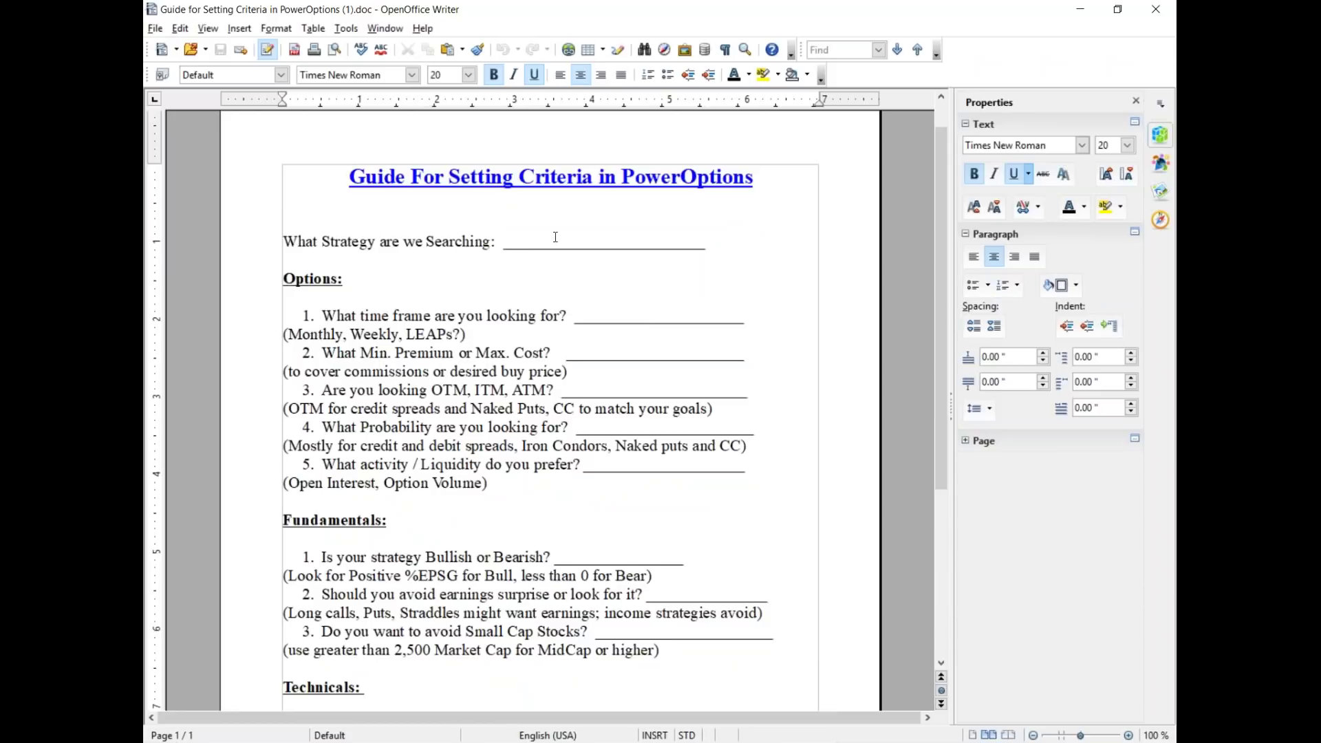
{"action": "left_click", "coordinate": [577, 316]}
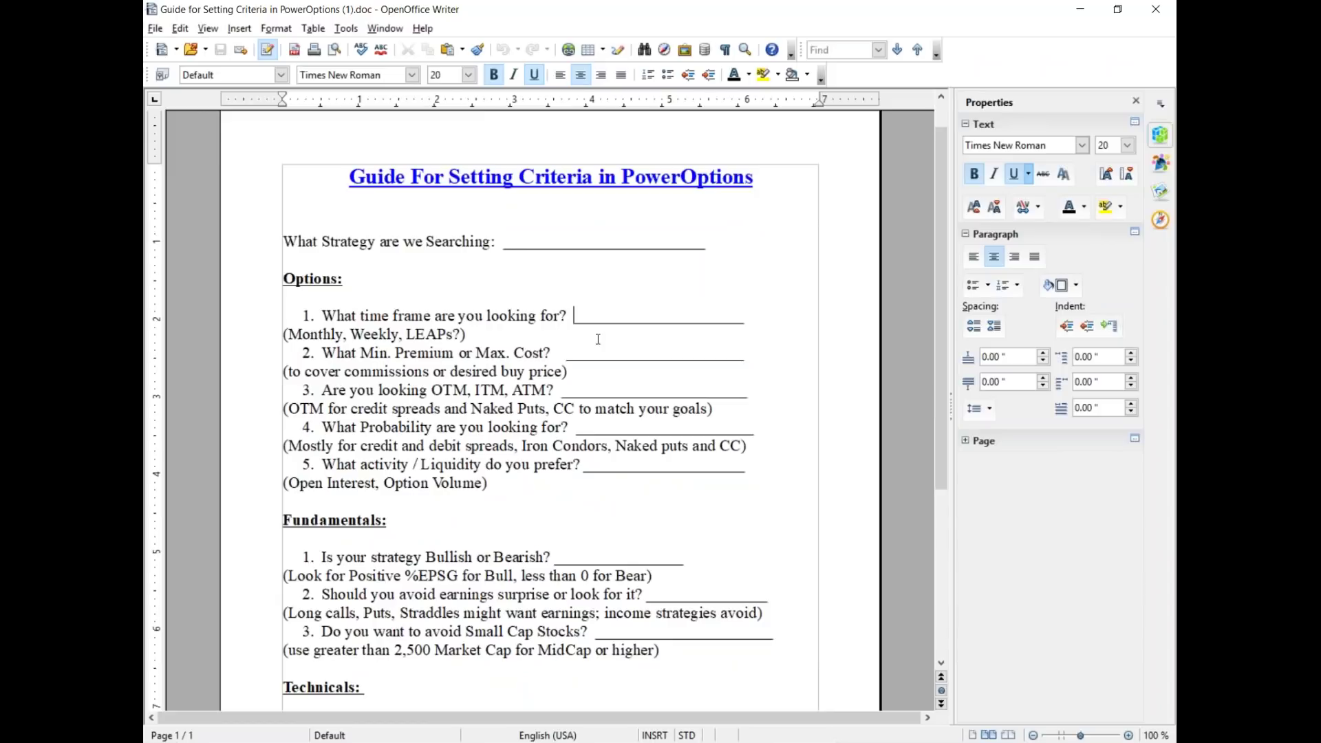
{"action": "left_click", "coordinate": [550, 241]}
{"action": "type", "text": "Bull Puts"}
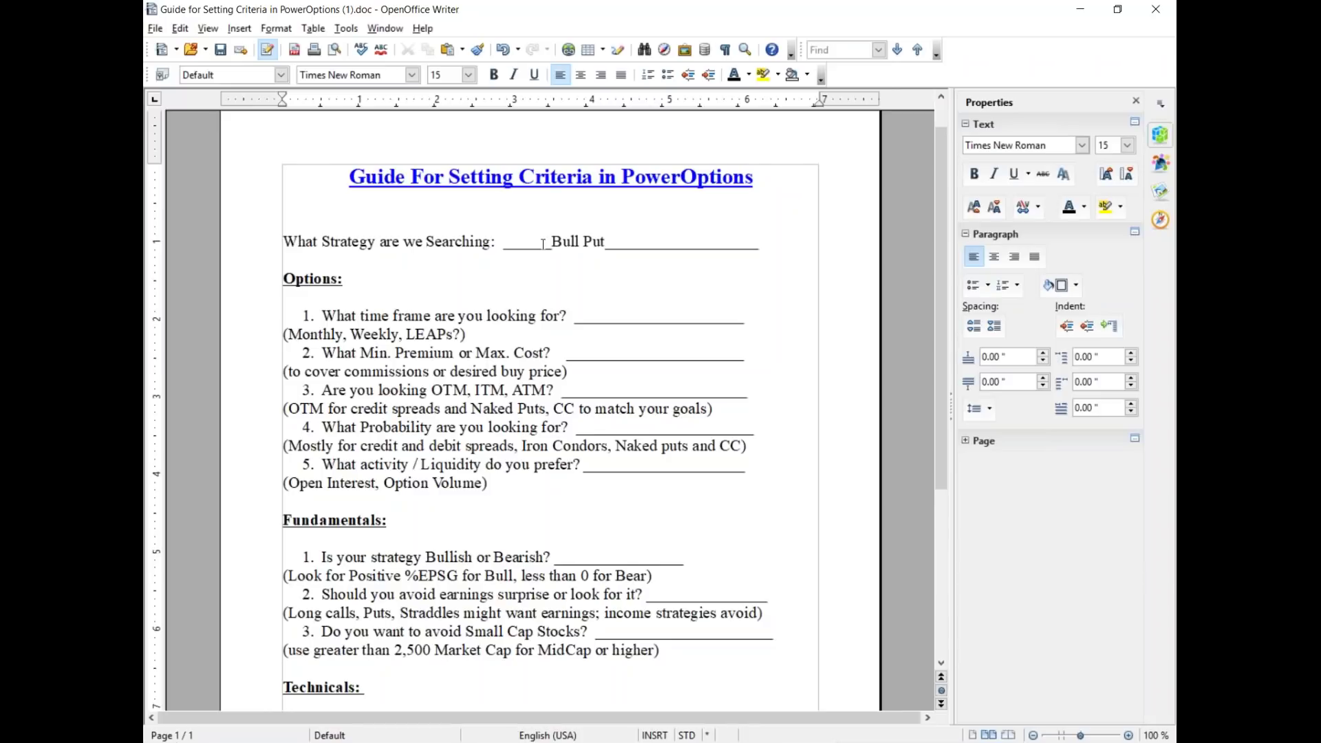
Step: Extend the strategy answer to "Bull Put Credit" and fill in "Under 15" for the desired time frame
{"action": "key", "text": "Insert"}
{"action": "type", "text": "Credit"}
{"action": "left_click", "coordinate": [590, 320]}
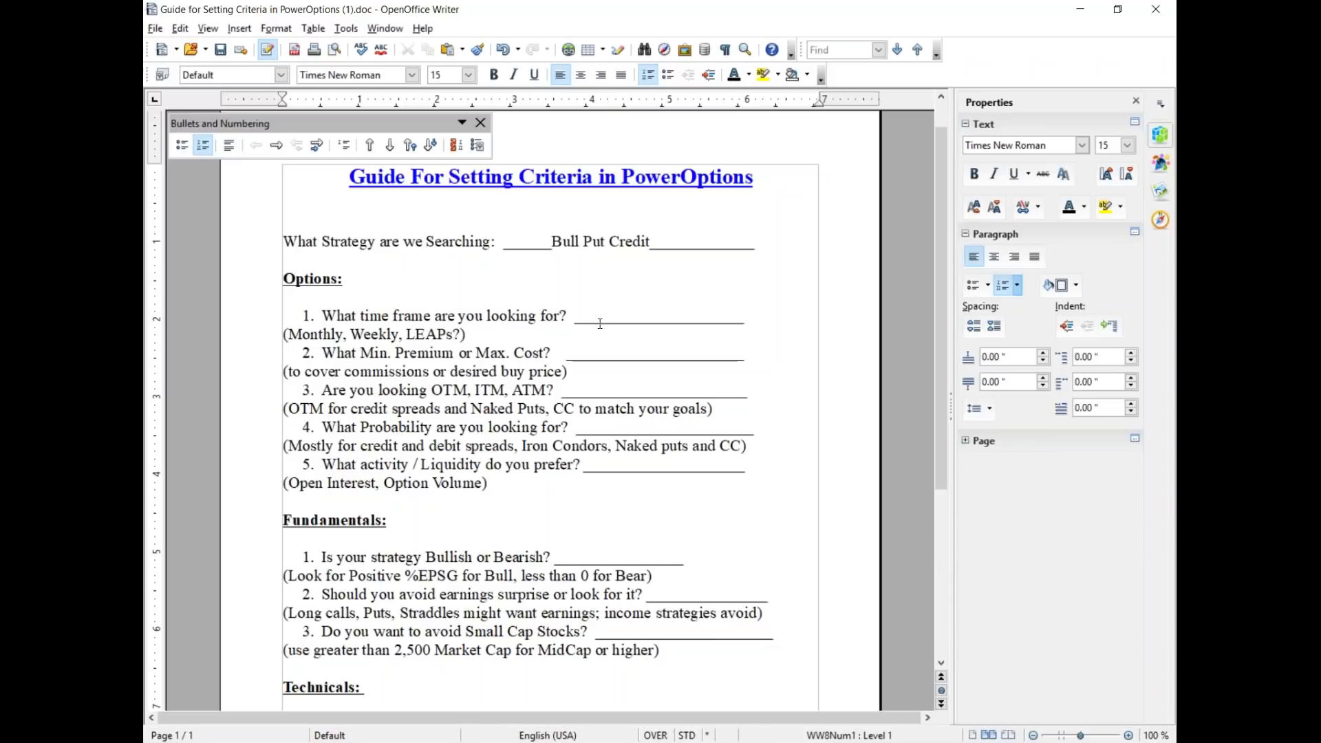
{"action": "type", "text": "Under "}
{"action": "type", "text": "15"}
Step: Enter 0.35 as the minimum premium and "OTM – 75% prob" for the OTM, ITM, ATM question
{"action": "type", "text": "0.35"}
{"action": "type", "text": "OTM"}
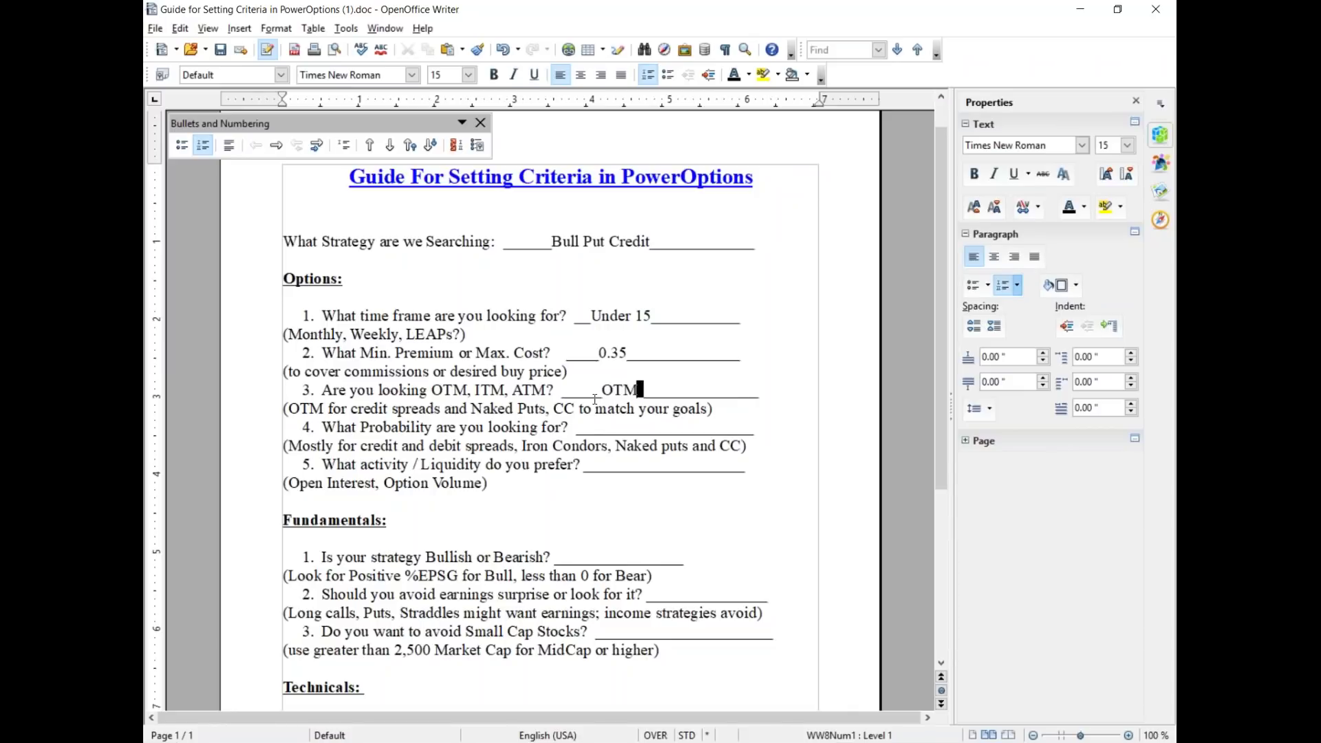
{"action": "type", "text": " - "}
{"action": "type", "text": "75% pr"}
{"action": "type", "text": "on"}
{"action": "type", "text": "b"}
Step: Fill in 75 for the desired probability and "5 Volume 100 Open" for the preferred activity and liquidity
{"action": "scroll", "coordinate": [599, 396], "scroll_direction": "down", "scroll_amount": 1}
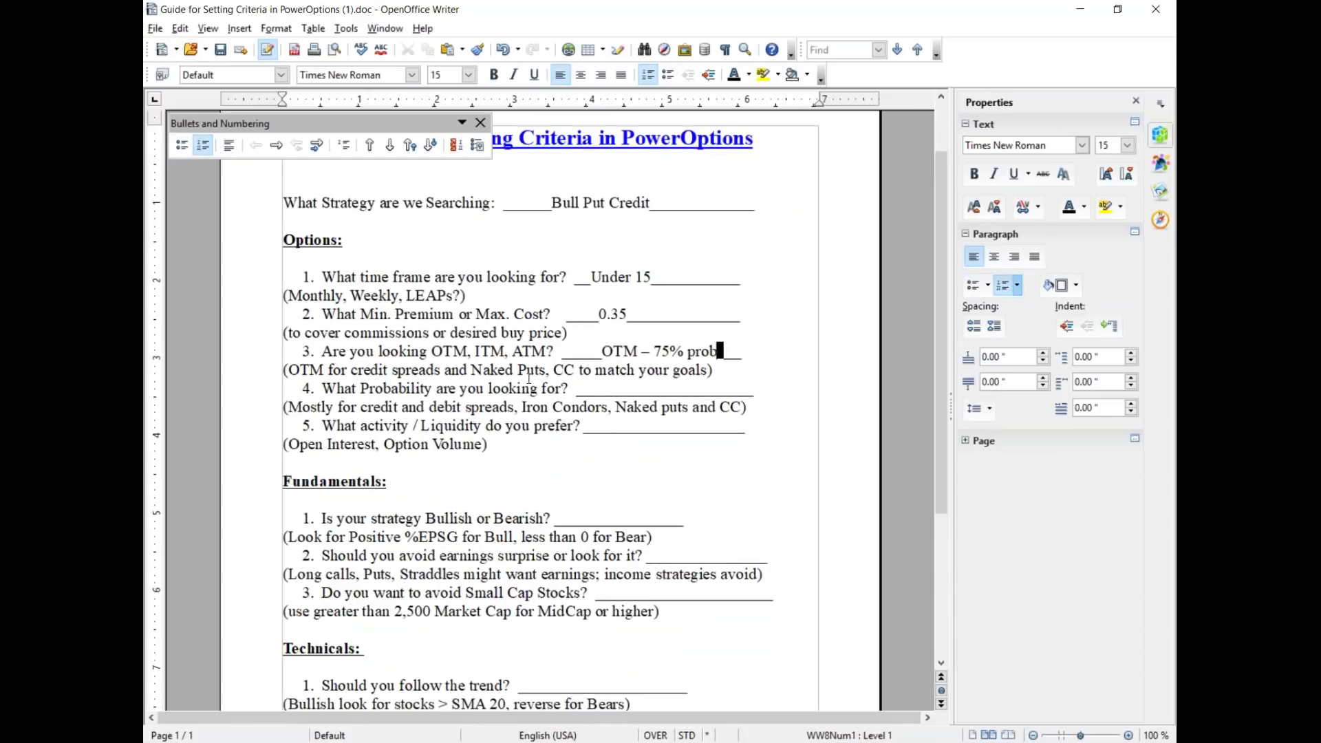
{"action": "left_click", "coordinate": [611, 390]}
{"action": "type", "text": "75"}
{"action": "left_click", "coordinate": [640, 426]}
{"action": "type", "text": "5 "}
{"action": "type", "text": "Volume 100 O"}
{"action": "type", "text": "pwe"}
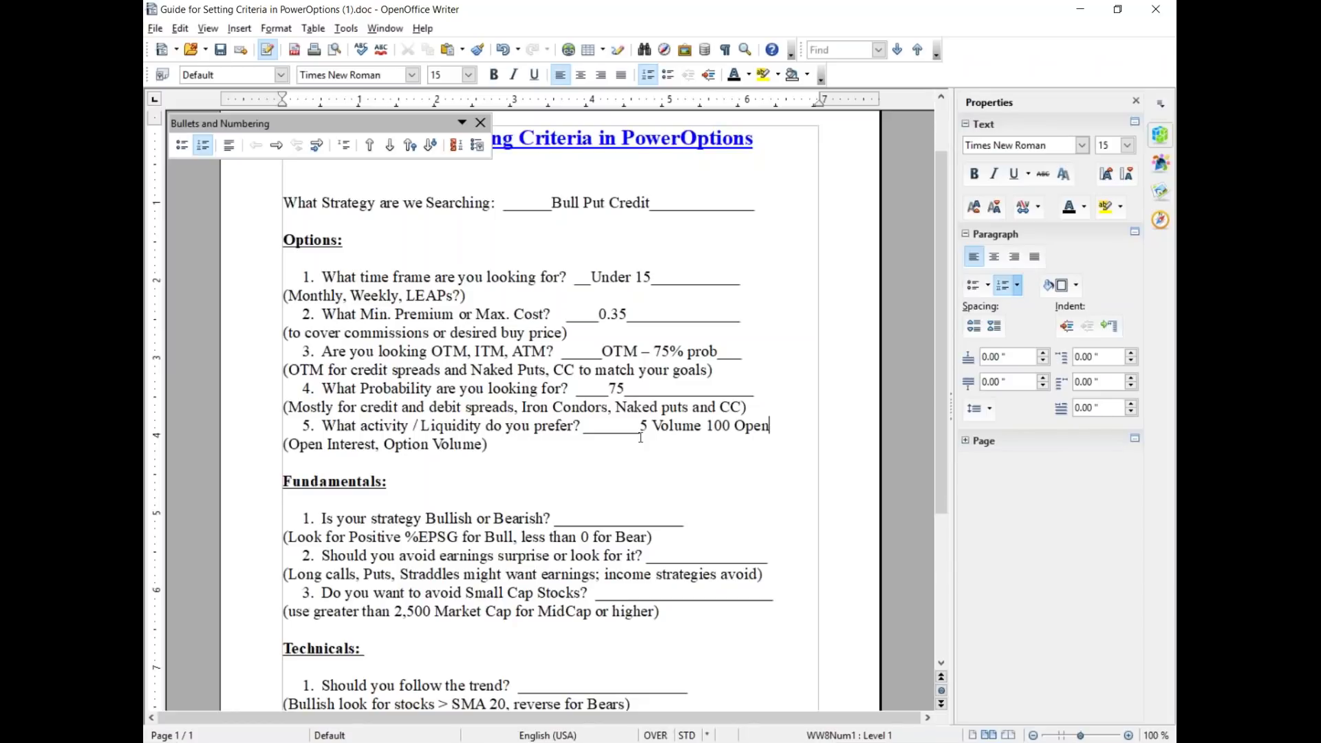
Step: Under Fundamentals, answer "Bullish" for the strategy direction and "Absolutely" for avoiding earnings surprises
{"action": "scroll", "coordinate": [641, 437], "scroll_direction": "down", "scroll_amount": 2}
{"action": "left_click", "coordinate": [586, 433]}
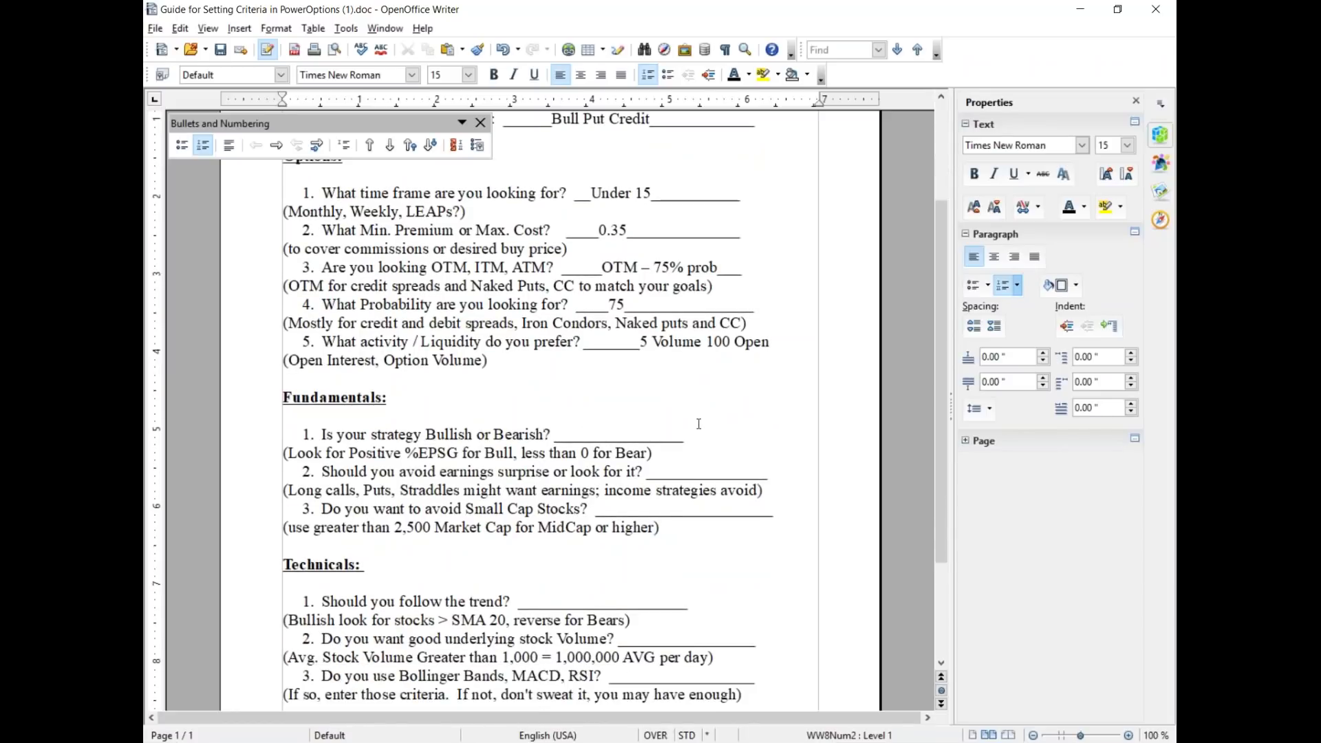
{"action": "type", "text": "Bull Pu"}
{"action": "key", "text": "BackSpace"}
{"action": "key", "text": "BackSpace"}
{"action": "key", "text": "BackSpace"}
{"action": "type", "text": "ish"}
{"action": "left_click", "coordinate": [679, 469]}
{"action": "type", "text": "Absolutely"}
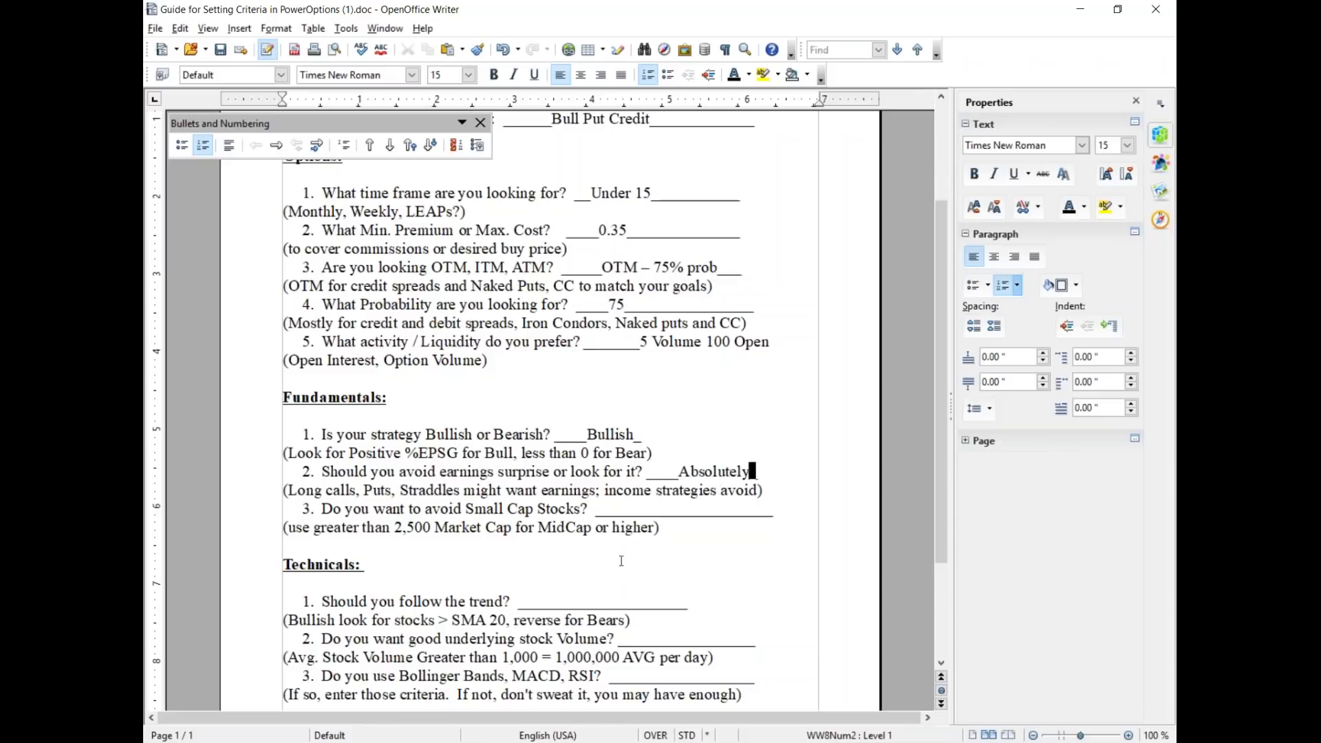
Step: Under Technicals, answer "Probably" for following the trend and "MACD" for the indicators used, leaving small caps and stock volume blank
{"action": "left_click", "coordinate": [625, 509]}
{"action": "scroll", "coordinate": [748, 554], "scroll_direction": "down", "scroll_amount": 1}
{"action": "left_click", "coordinate": [572, 569]}
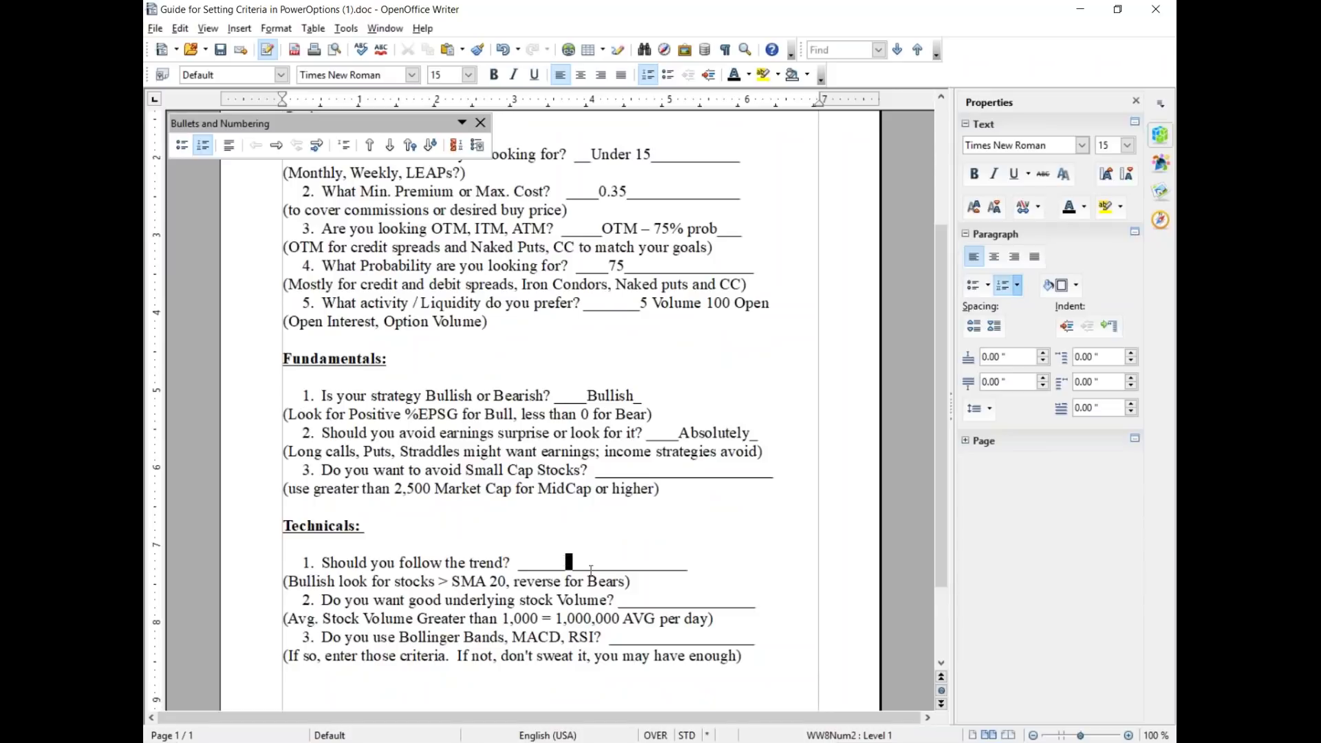
{"action": "type", "text": "Probably"}
{"action": "key", "text": "Down"}
{"action": "key", "text": "Down"}
{"action": "scroll", "coordinate": [725, 564], "scroll_direction": "down", "scroll_amount": 1}
{"action": "left_click", "coordinate": [634, 600]}
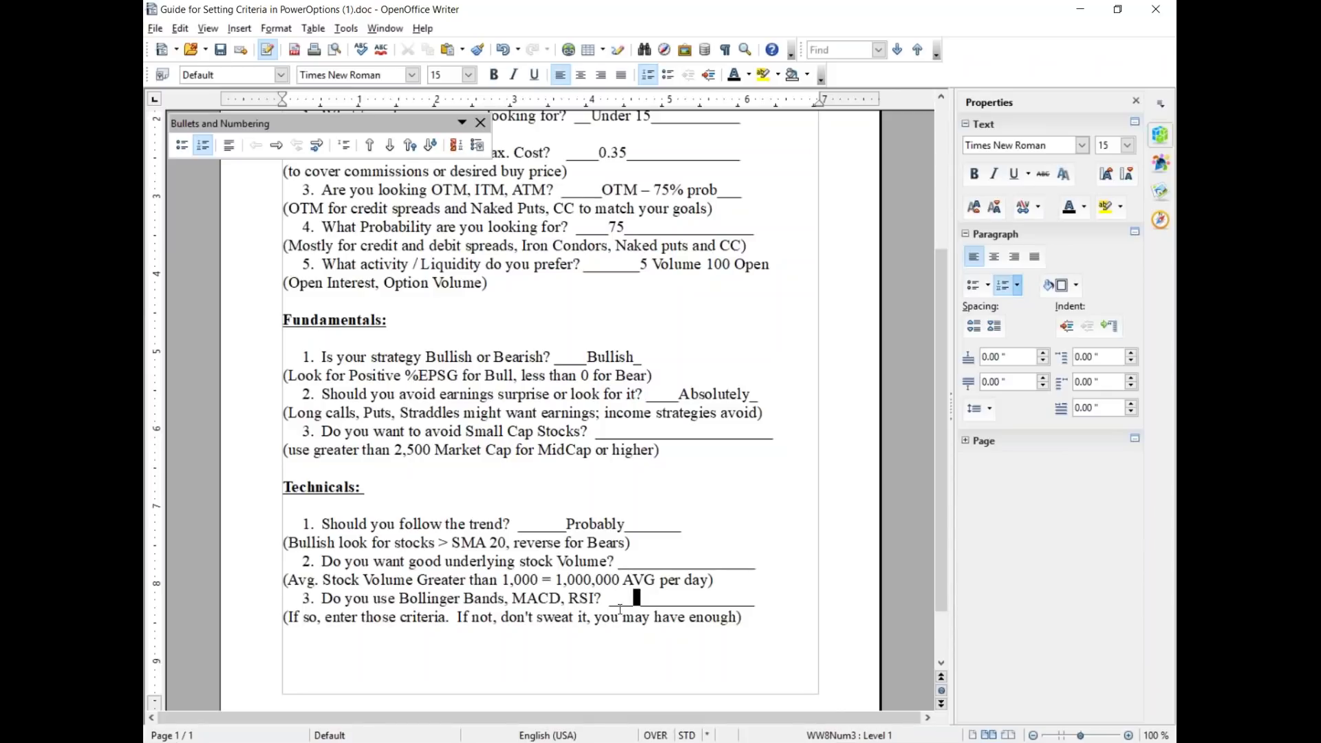
{"action": "type", "text": "MACD"}
Step: Count off the filled-in criteria across the guide's sections with red pen annotations
{"action": "scroll", "coordinate": [620, 609], "scroll_direction": "down", "scroll_amount": 1}
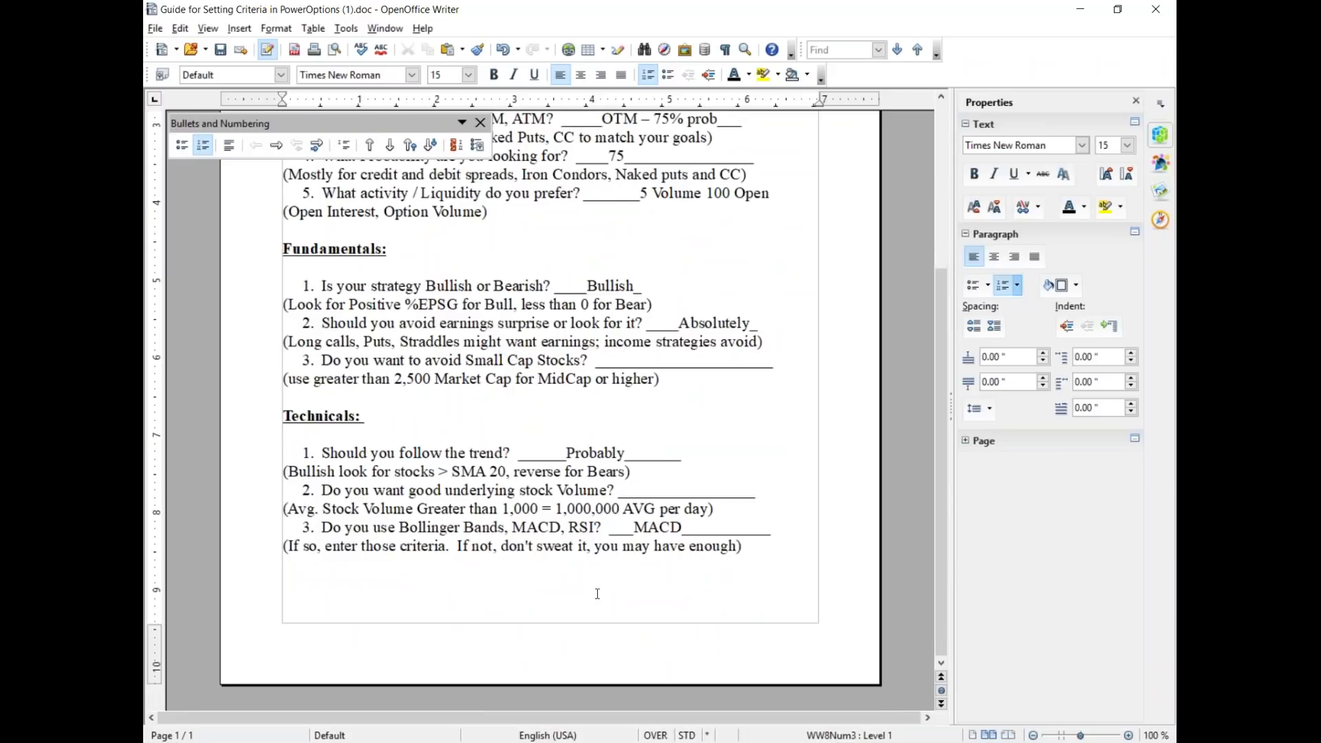
{"action": "scroll", "coordinate": [597, 594], "scroll_direction": "up", "scroll_amount": 4}
{"action": "scroll", "coordinate": [597, 594], "scroll_direction": "up", "scroll_amount": 3}
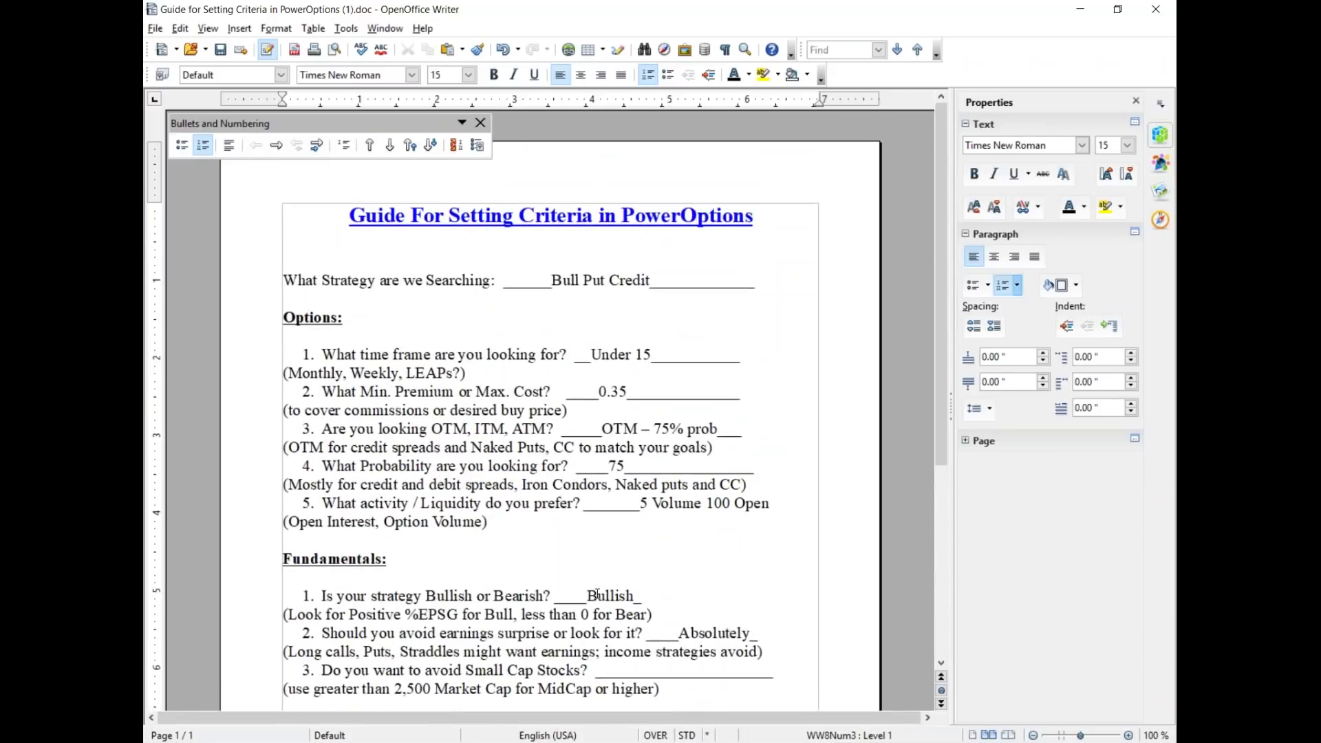
{"action": "scroll", "coordinate": [597, 594], "scroll_direction": "down", "scroll_amount": 1}
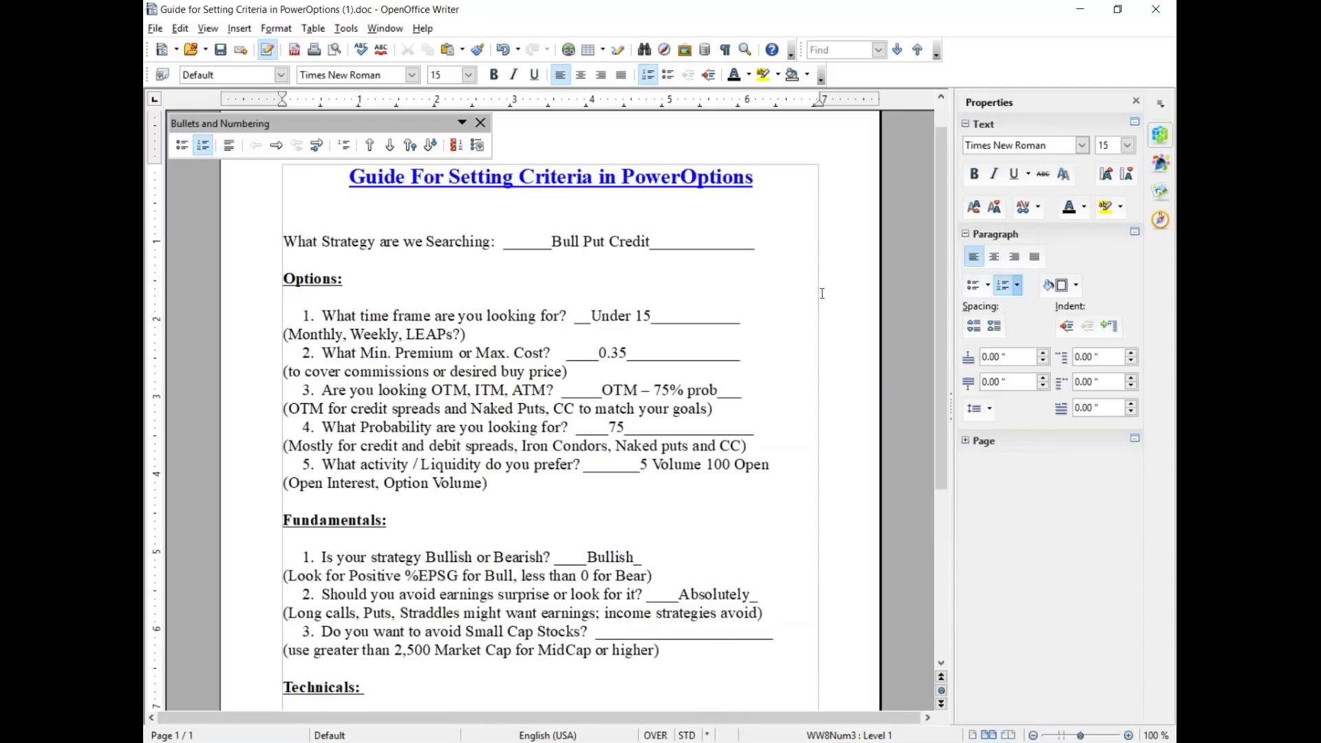
{"action": "left_click", "coordinate": [1135, 232]}
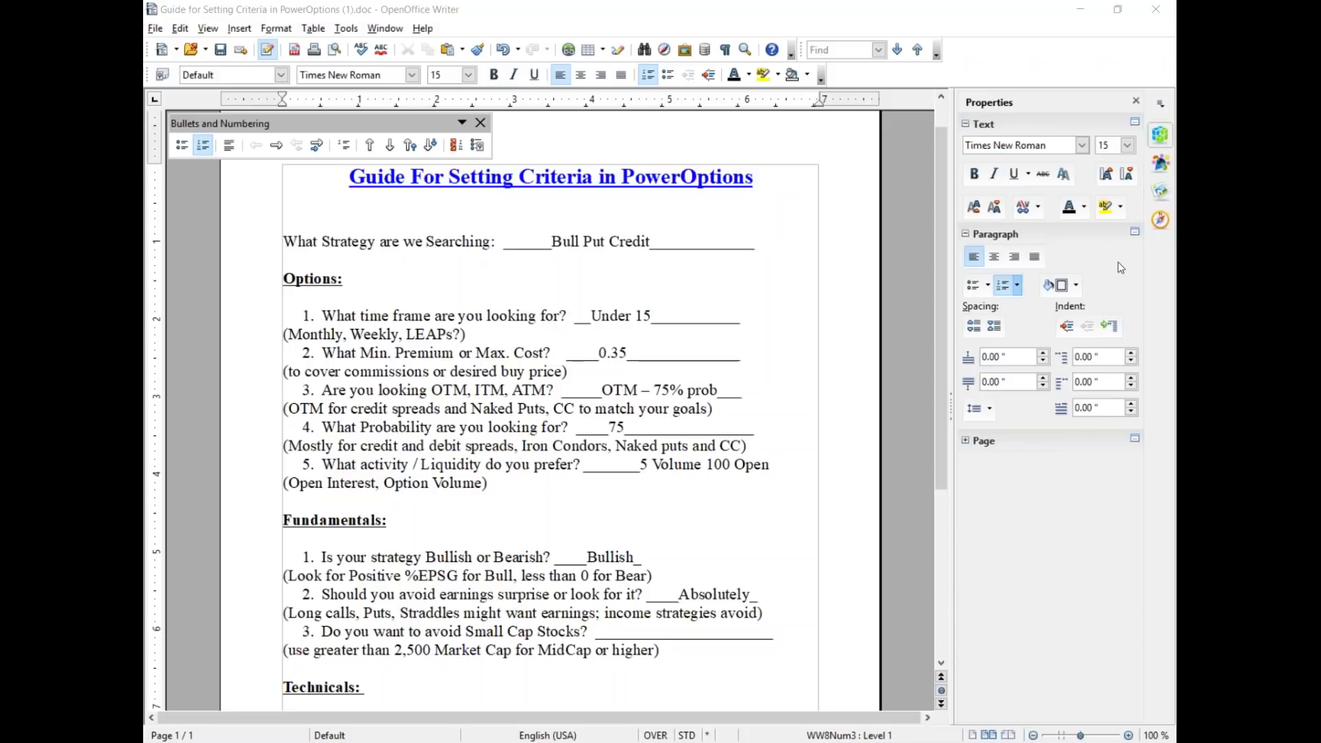
{"action": "left_click_drag", "start_coordinate": [685, 300], "coordinate": [728, 271]}
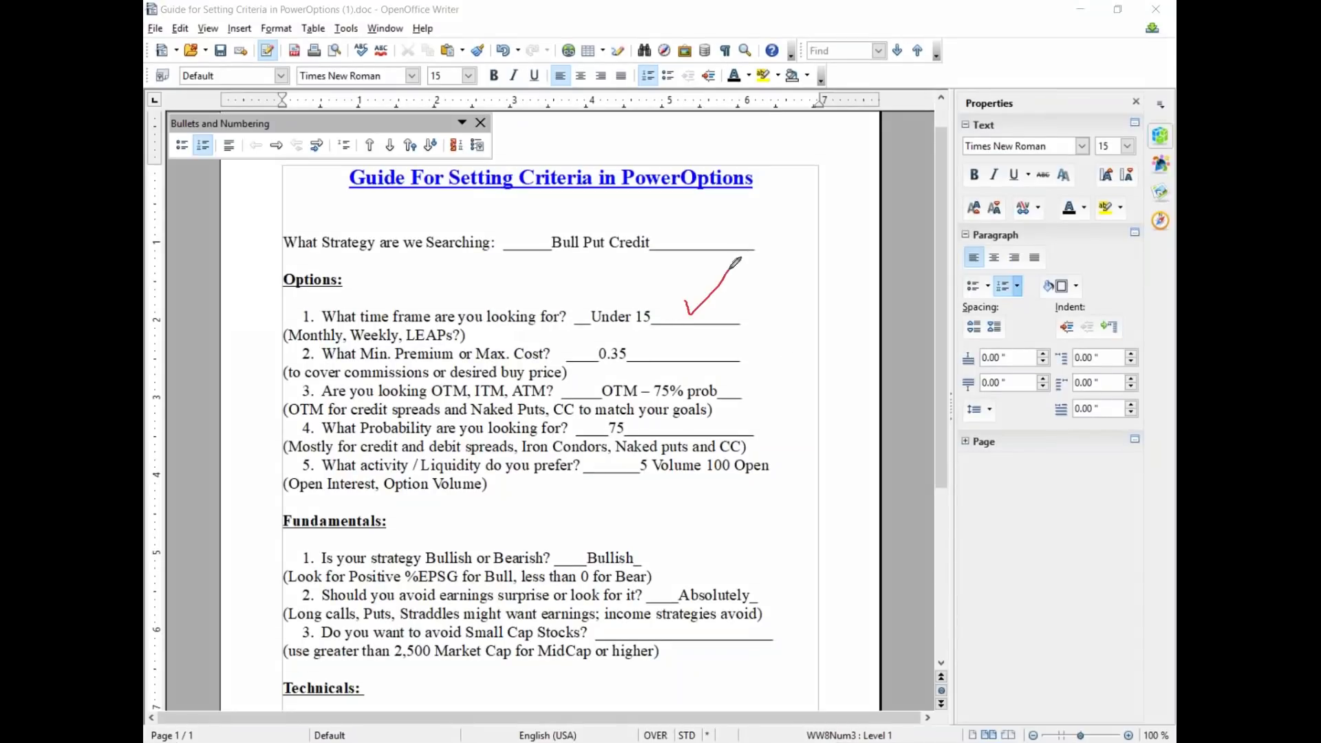
{"action": "mouse_move", "coordinate": [680, 344]}
{"action": "left_mouse_down"}
{"action": "mouse_move", "coordinate": [704, 342]}
{"action": "mouse_move", "coordinate": [747, 382]}
{"action": "mouse_move", "coordinate": [723, 419]}
{"action": "left_mouse_up"}
{"action": "left_click_drag", "start_coordinate": [659, 538], "coordinate": [669, 590]}
{"action": "mouse_move", "coordinate": [758, 573]}
{"action": "left_mouse_down"}
{"action": "mouse_move", "coordinate": [756, 616]}
{"action": "mouse_move", "coordinate": [788, 572]}
{"action": "left_mouse_up"}
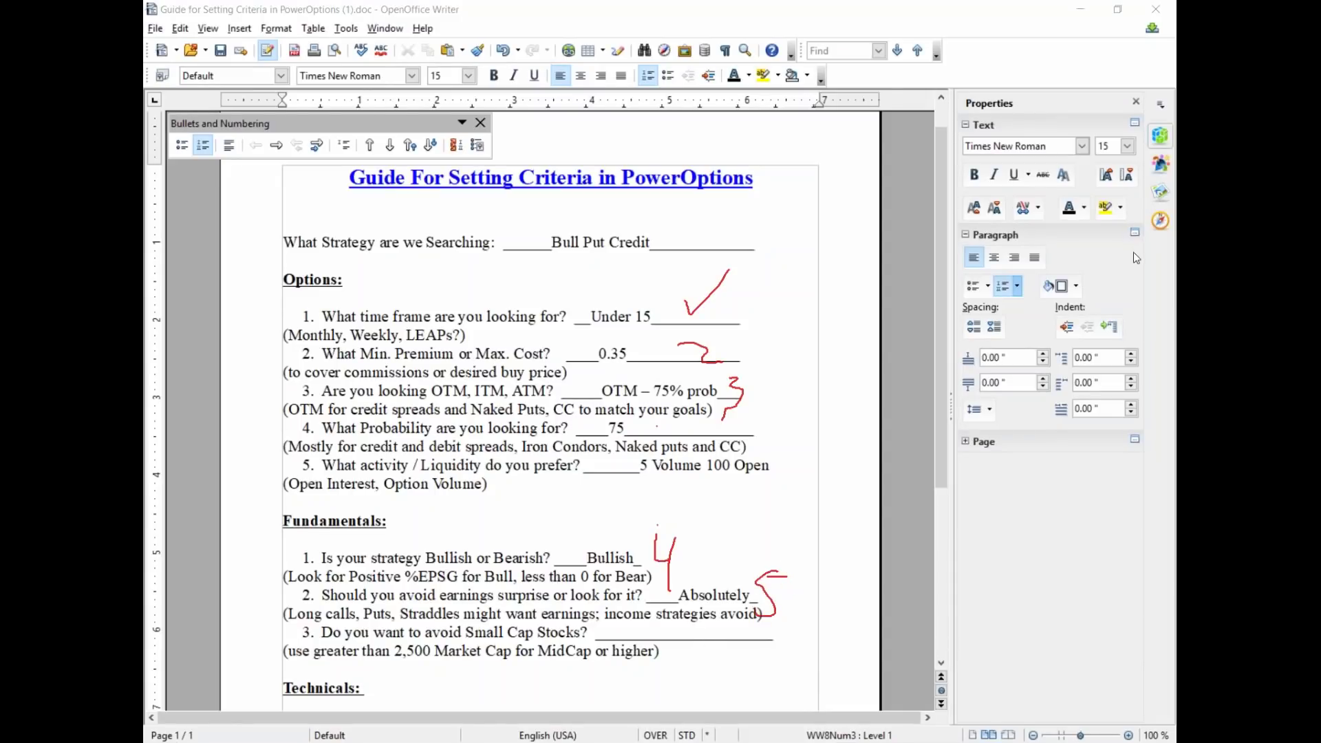
{"action": "scroll", "coordinate": [736, 573], "scroll_direction": "down", "scroll_amount": 4}
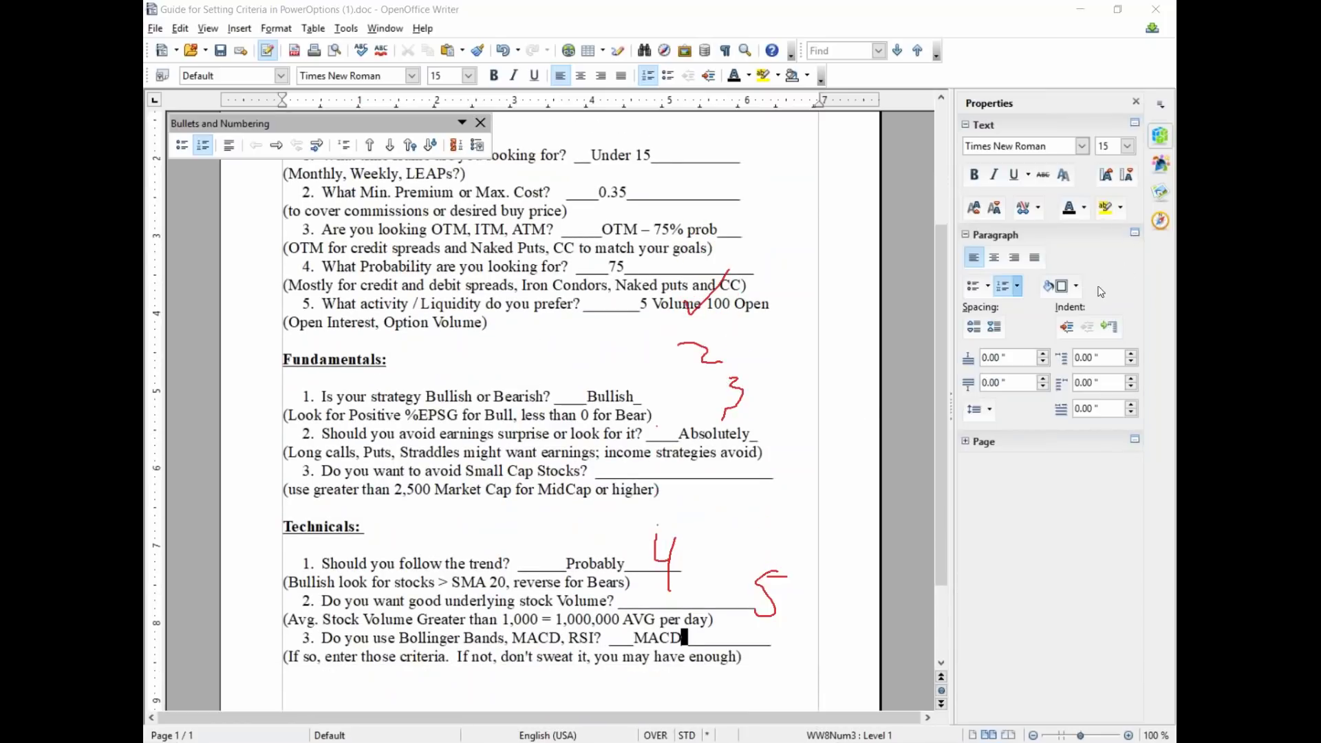
{"action": "mouse_move", "coordinate": [634, 537]}
{"action": "left_mouse_down"}
{"action": "mouse_move", "coordinate": [623, 560]}
{"action": "mouse_move", "coordinate": [637, 551]}
{"action": "left_mouse_up"}
{"action": "mouse_move", "coordinate": [690, 629]}
{"action": "left_mouse_down"}
{"action": "mouse_move", "coordinate": [709, 624]}
{"action": "mouse_move", "coordinate": [697, 647]}
{"action": "left_mouse_up"}
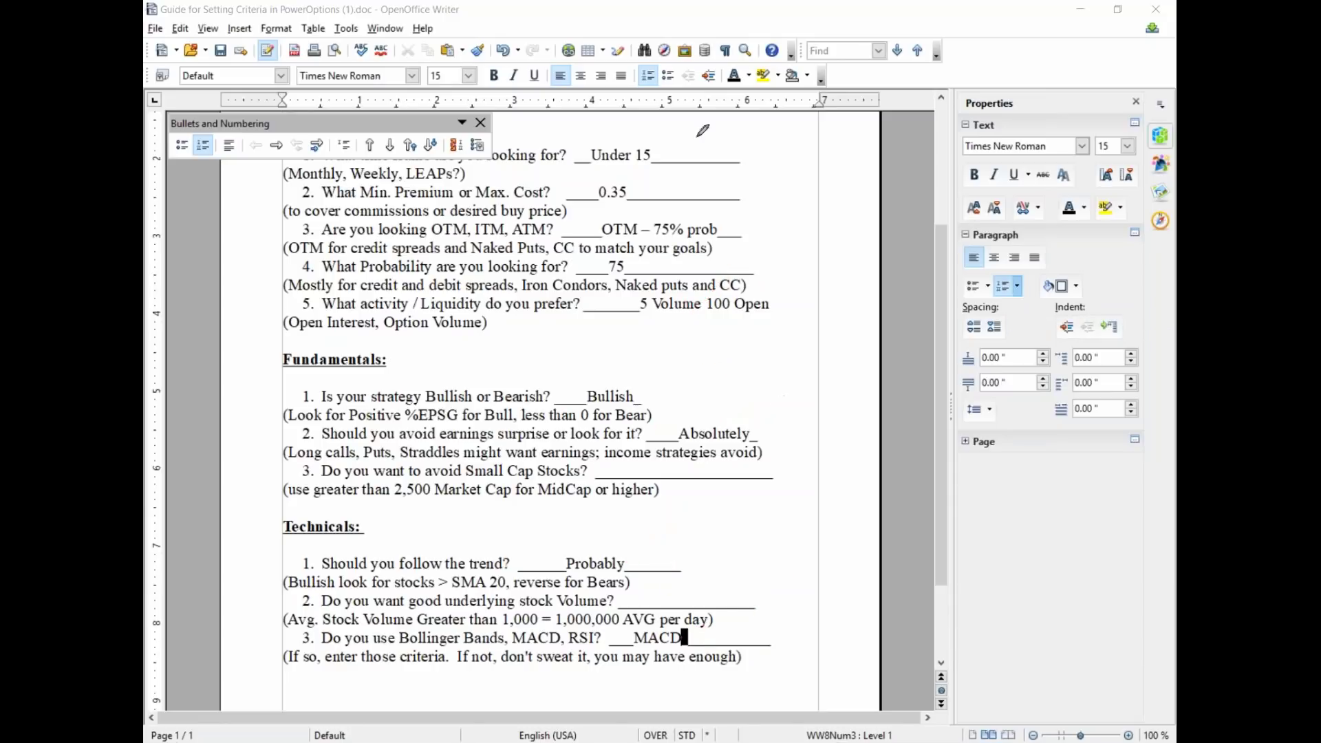
Step: Draw red check marks beside the key answers in Options, Fundamentals and Technicals, and underline %EPSG
{"action": "mouse_move", "coordinate": [659, 143]}
{"action": "left_mouse_down"}
{"action": "mouse_move", "coordinate": [667, 156]}
{"action": "mouse_move", "coordinate": [691, 130]}
{"action": "left_mouse_up"}
{"action": "mouse_move", "coordinate": [639, 183]}
{"action": "left_mouse_down"}
{"action": "mouse_move", "coordinate": [651, 197]}
{"action": "mouse_move", "coordinate": [690, 165]}
{"action": "left_mouse_up"}
{"action": "mouse_move", "coordinate": [727, 219]}
{"action": "left_mouse_down"}
{"action": "mouse_move", "coordinate": [731, 242]}
{"action": "mouse_move", "coordinate": [779, 203]}
{"action": "left_mouse_up"}
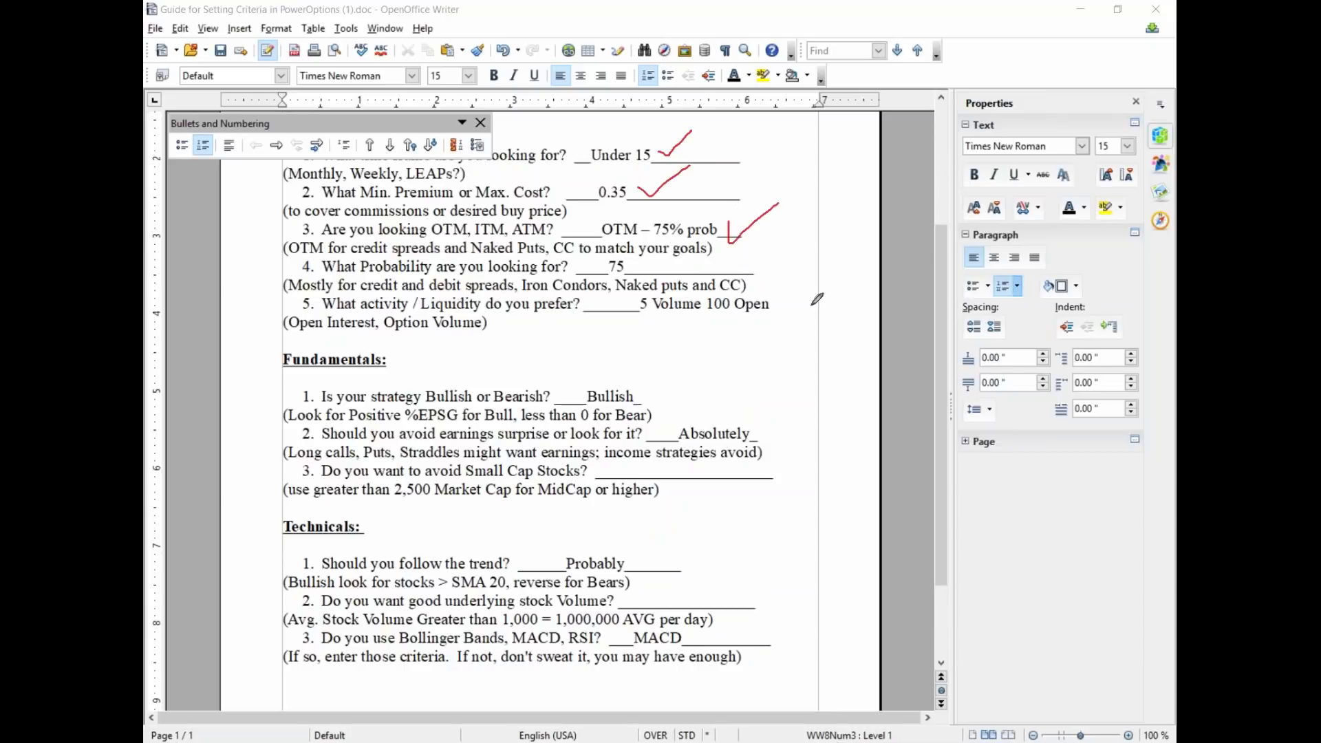
{"action": "left_click_drag", "start_coordinate": [770, 296], "coordinate": [801, 277]}
{"action": "left_click_drag", "start_coordinate": [407, 419], "coordinate": [457, 416]}
{"action": "mouse_move", "coordinate": [752, 421]}
{"action": "left_mouse_down"}
{"action": "mouse_move", "coordinate": [757, 437]}
{"action": "mouse_move", "coordinate": [814, 389]}
{"action": "left_mouse_up"}
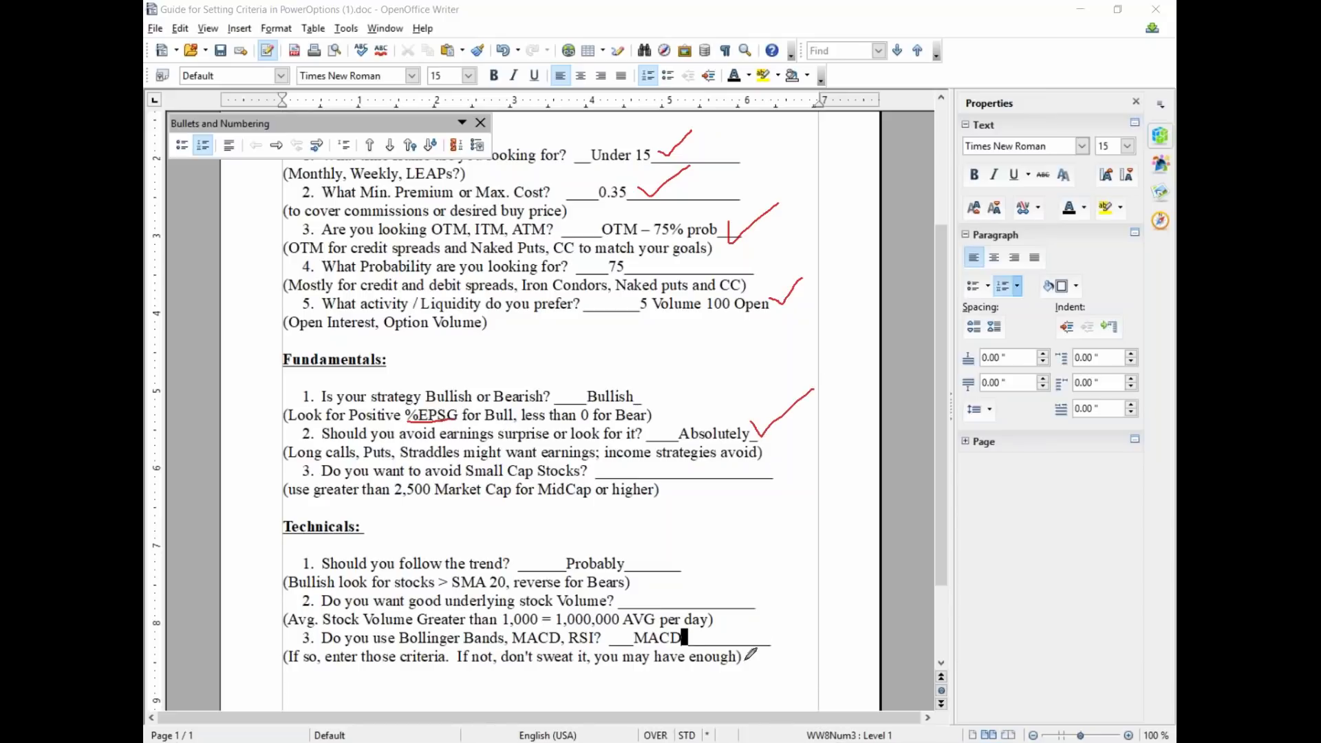
{"action": "mouse_move", "coordinate": [640, 545]}
{"action": "left_mouse_down"}
{"action": "mouse_move", "coordinate": [647, 559]}
{"action": "mouse_move", "coordinate": [699, 516]}
{"action": "left_mouse_up"}
{"action": "mouse_move", "coordinate": [700, 618]}
{"action": "left_mouse_down"}
{"action": "mouse_move", "coordinate": [713, 642]}
{"action": "mouse_move", "coordinate": [776, 578]}
{"action": "left_mouse_up"}
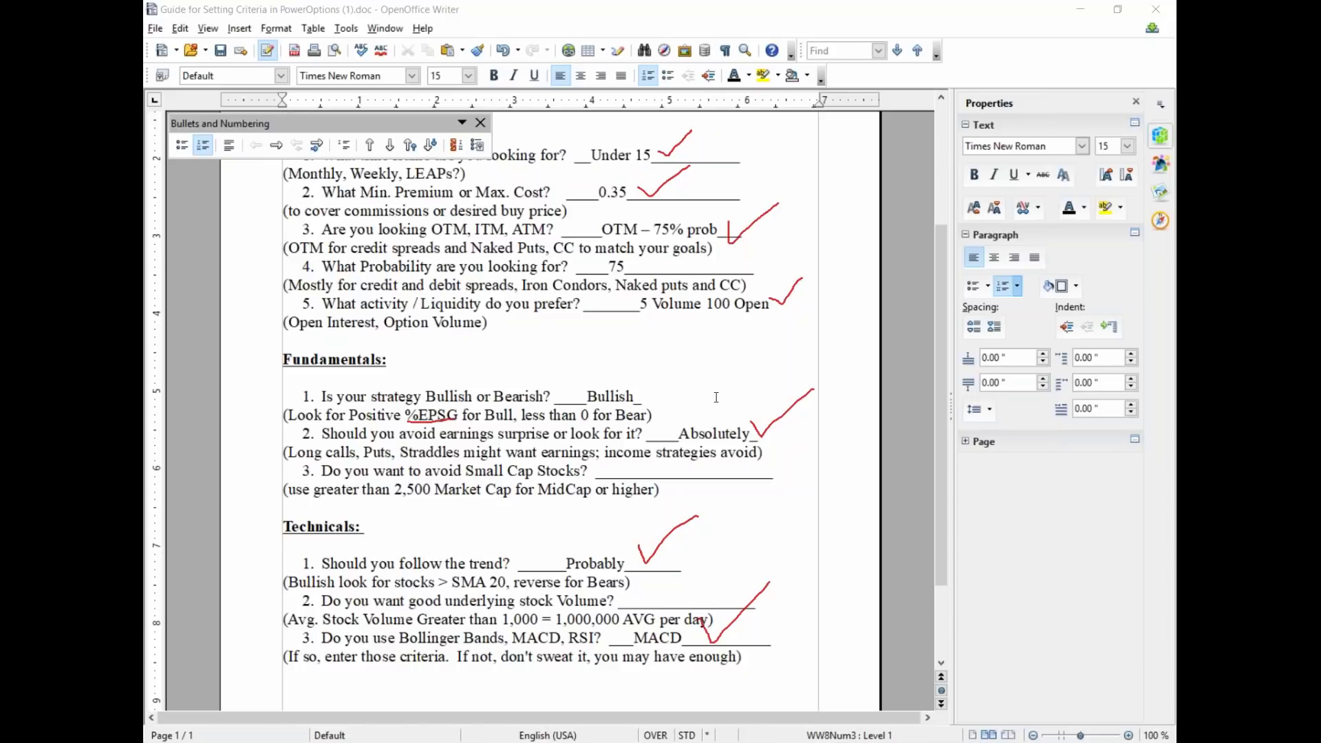
Step: Move the guide's window away to show the "Consider the Handout" slide, and erase the red pen marks
{"action": "scroll", "coordinate": [716, 397], "scroll_direction": "up", "scroll_amount": 3}
{"action": "scroll", "coordinate": [716, 397], "scroll_direction": "up", "scroll_amount": 2}
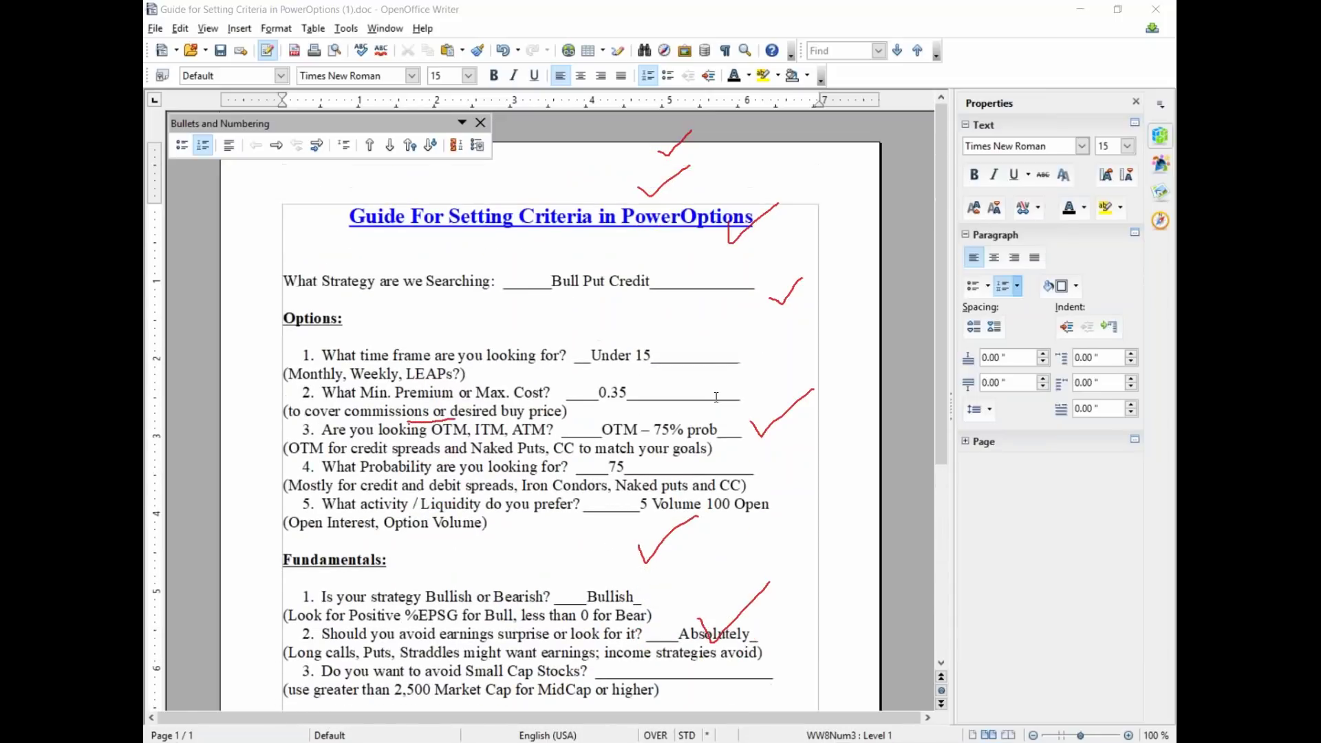
{"action": "left_click", "coordinate": [1115, 12]}
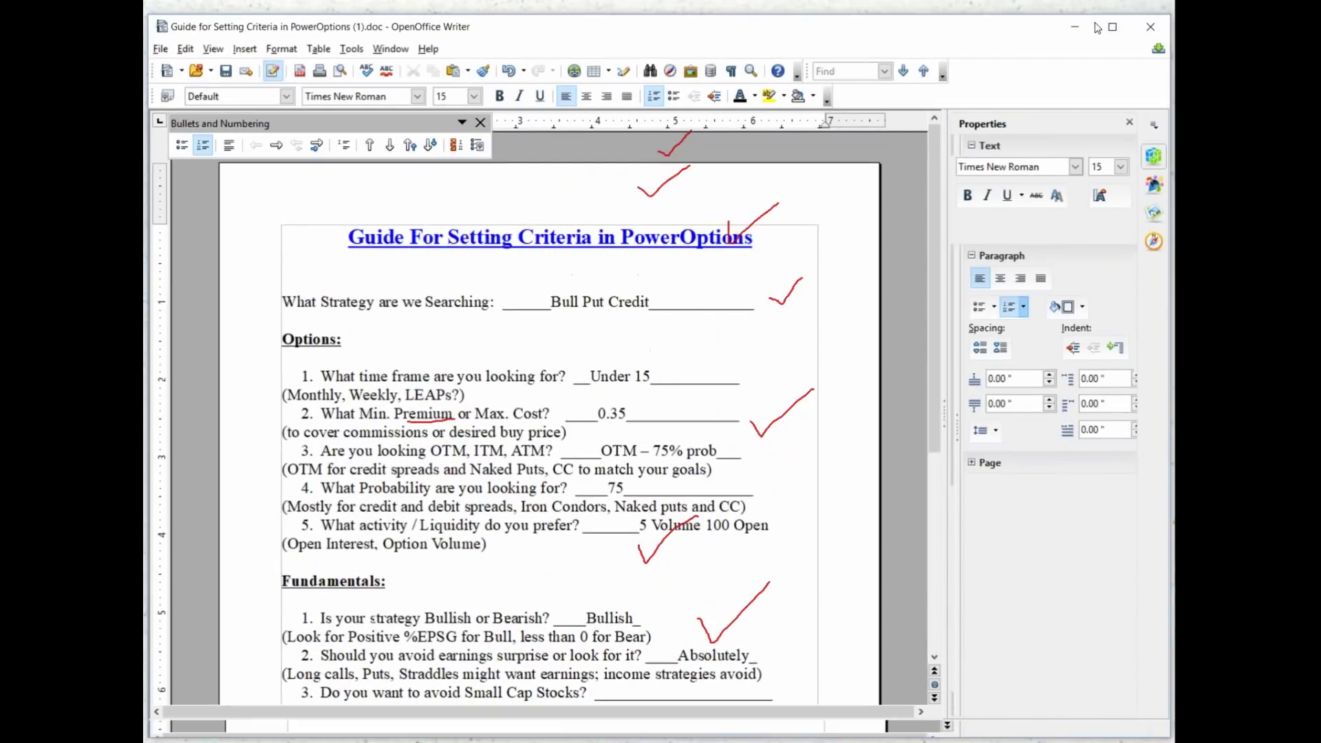
{"action": "left_click_drag", "start_coordinate": [835, 40], "coordinate": [1320, 103]}
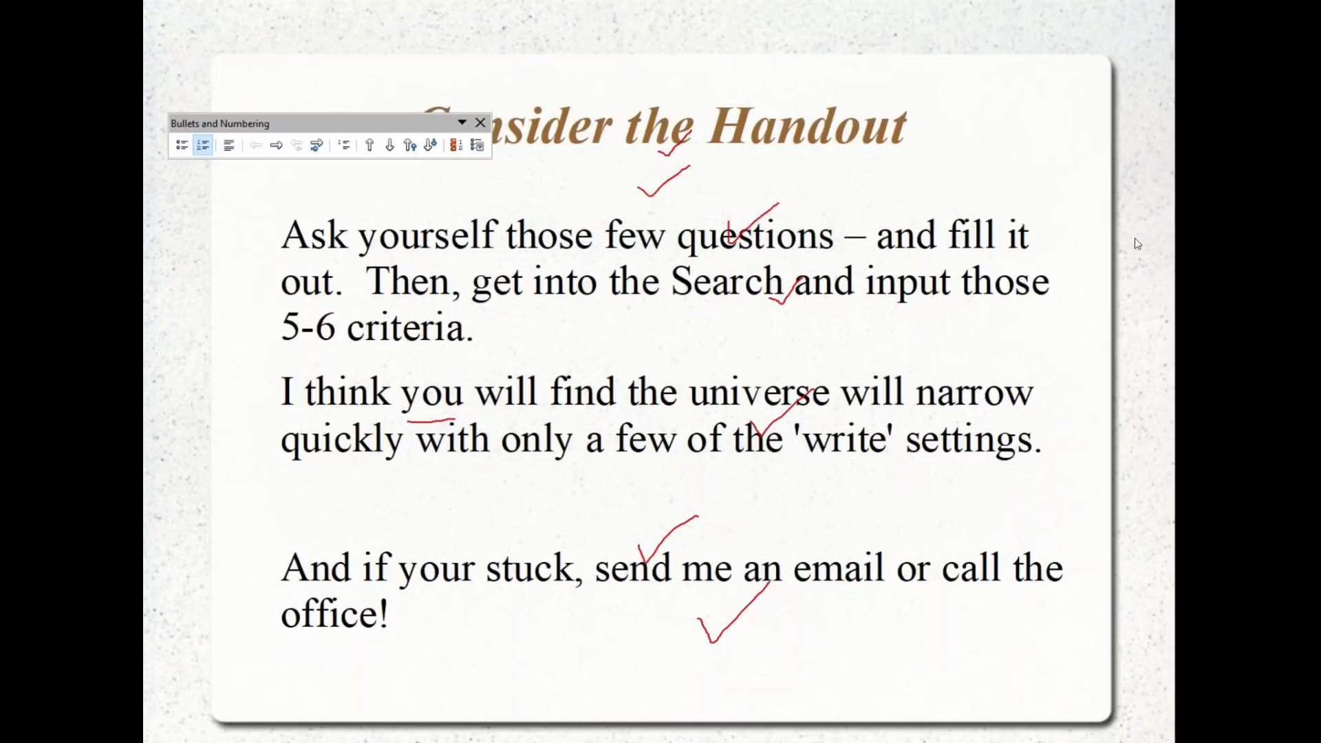
{"action": "left_click", "coordinate": [1152, 418]}
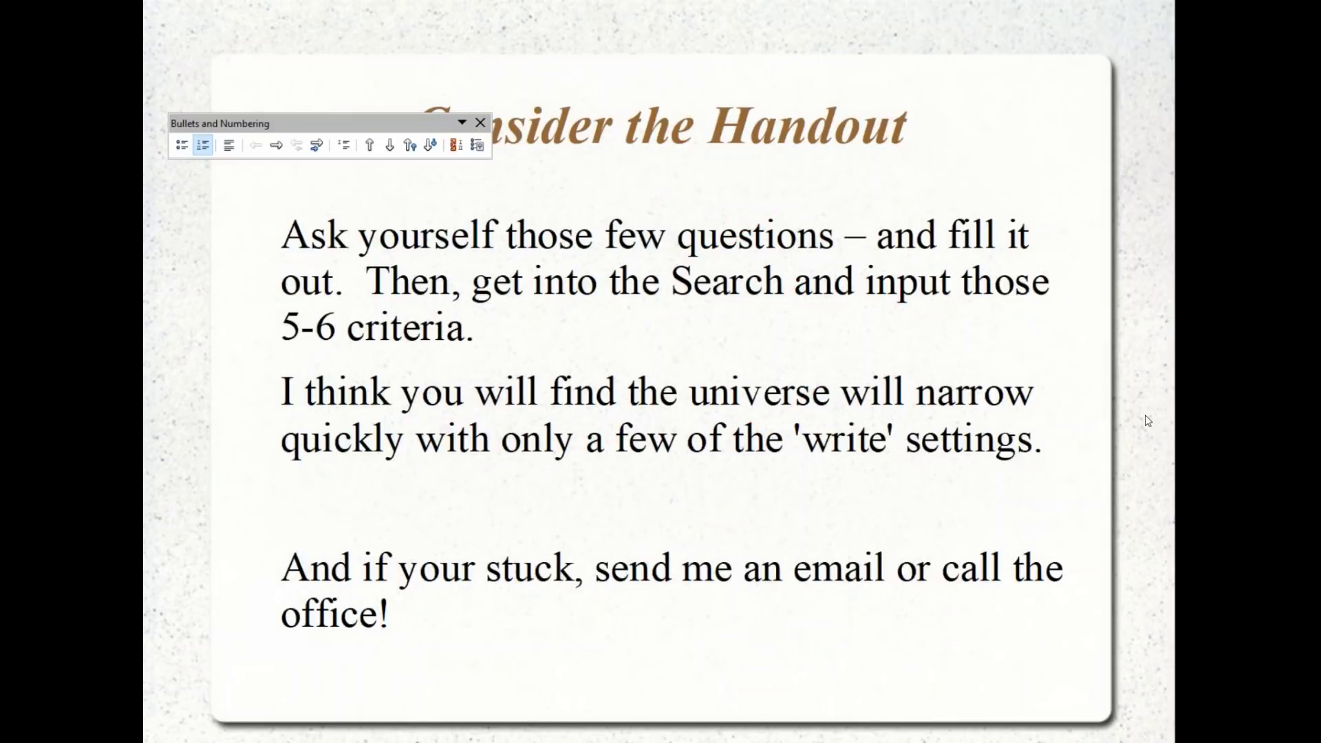
Step: Open the Criteria List and Rating.doc handout in OpenOffice Writer and bring it onto the presentation screen, minimizing the browser
{"action": "left_click", "coordinate": [1021, 492]}
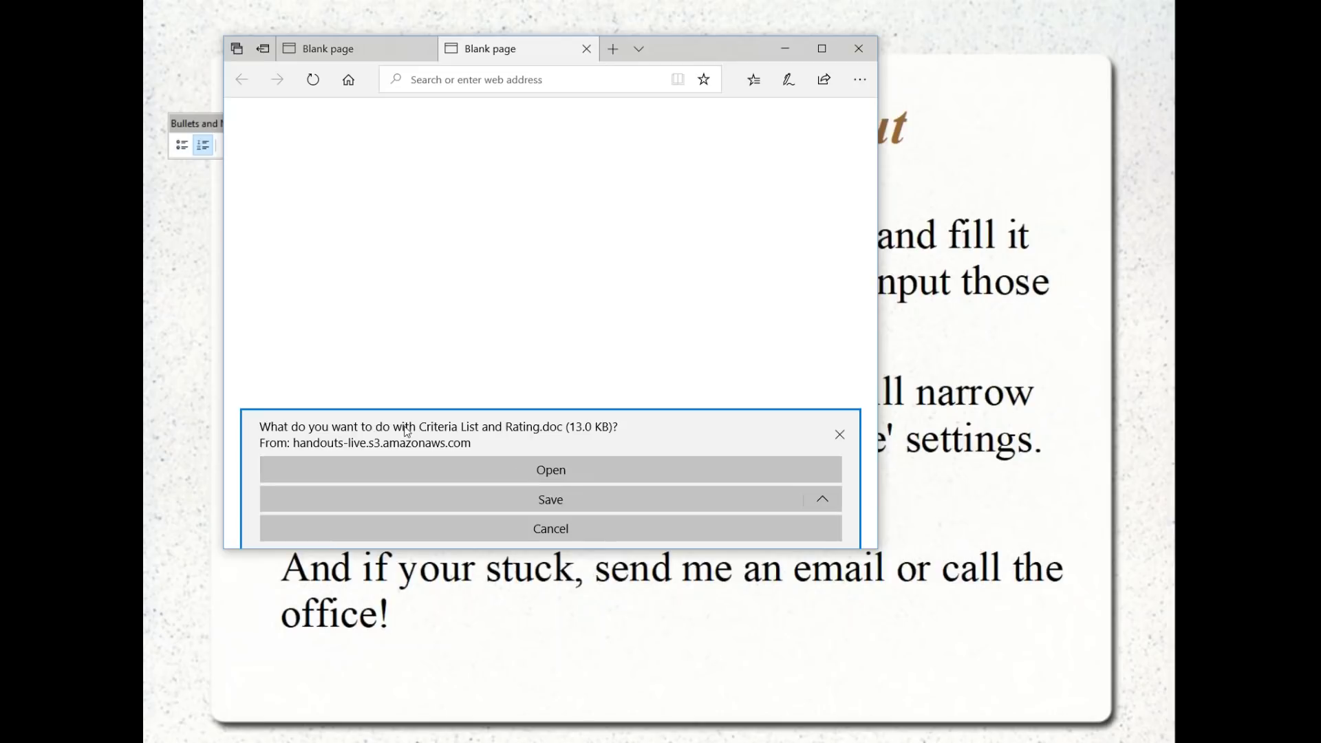
{"action": "left_click", "coordinate": [555, 476]}
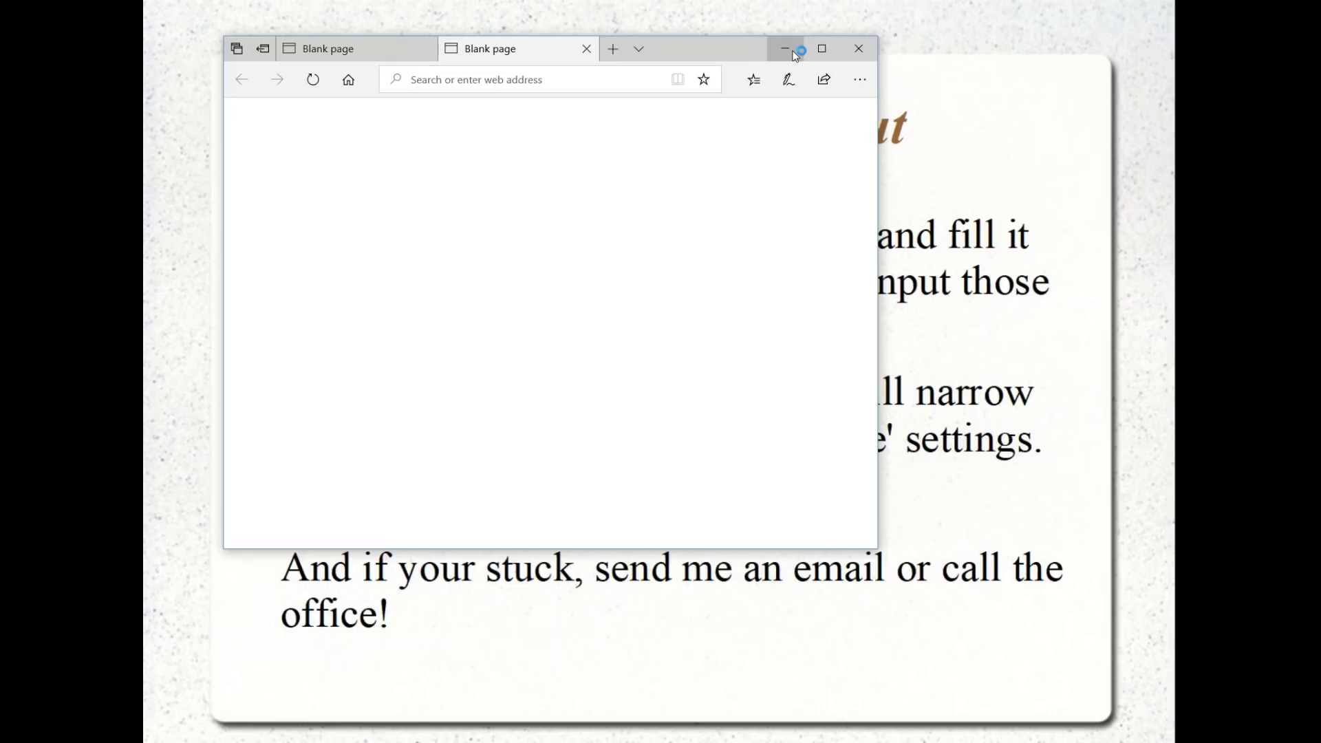
{"action": "left_click", "coordinate": [797, 55]}
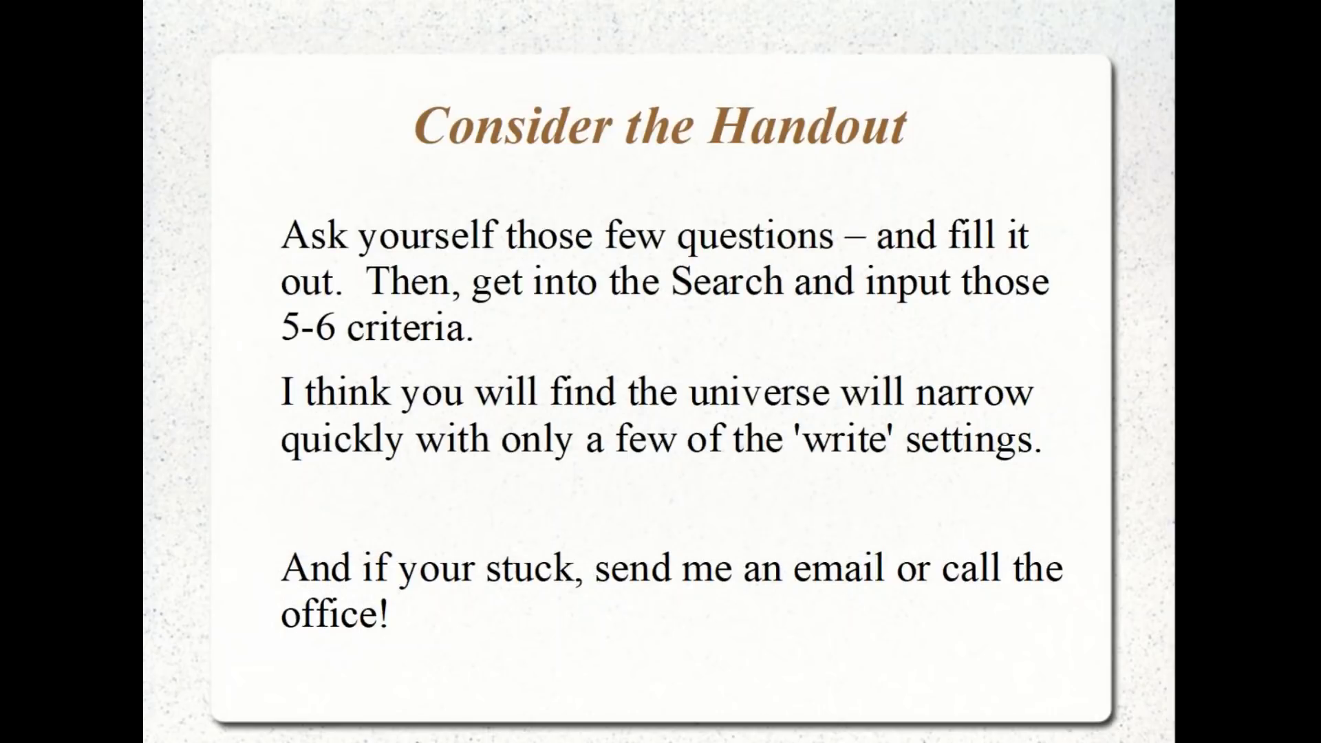
{"action": "left_click_drag", "start_coordinate": [1176, 83], "coordinate": [505, 0]}
Step: Rank the first three criteria as "Probability", "Return" and "Strike Difference"
{"action": "left_click", "coordinate": [402, 298]}
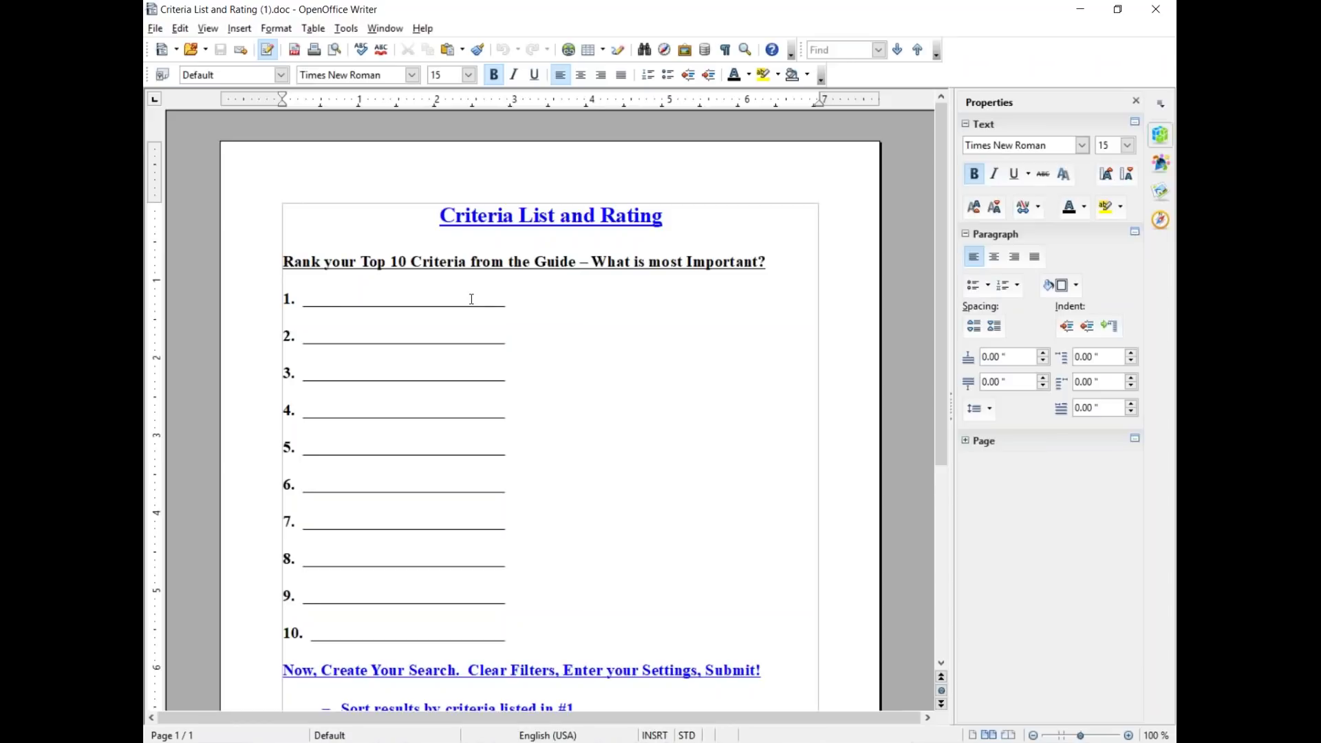
{"action": "type", "text": "Probability"}
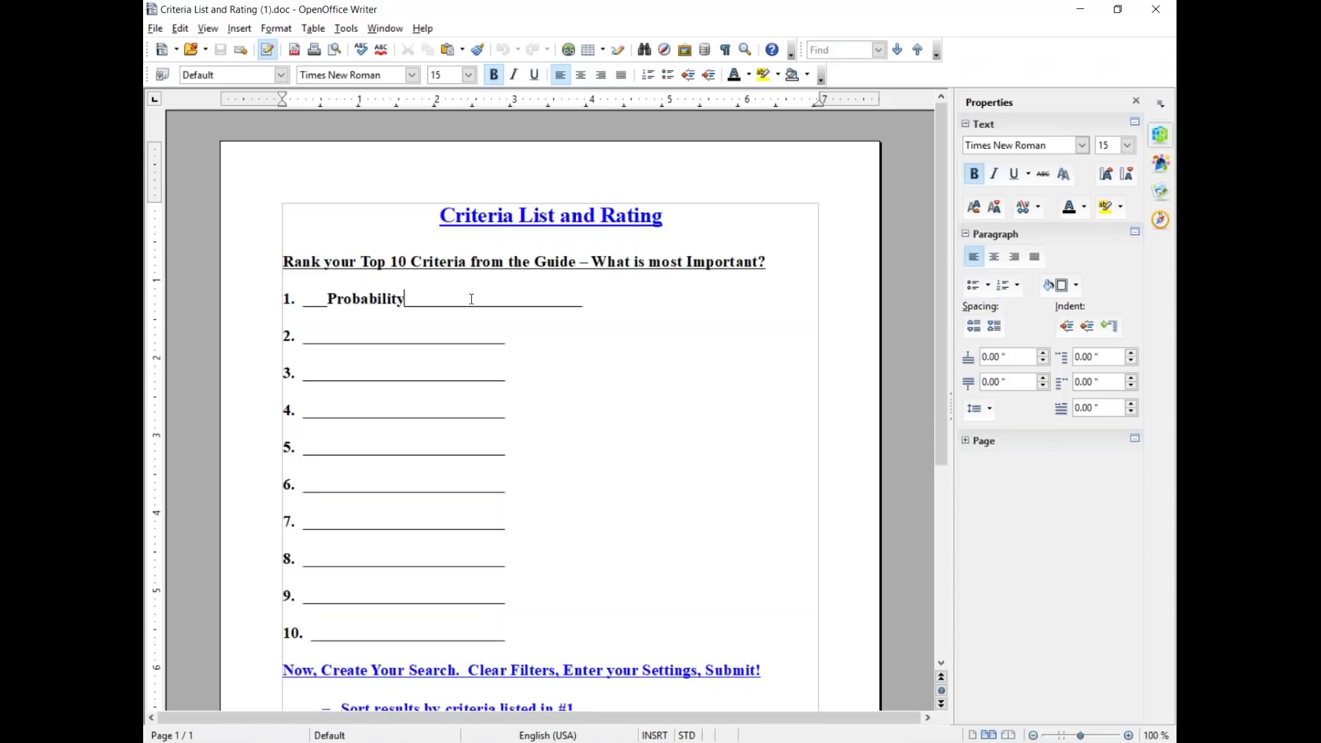
{"action": "left_click", "coordinate": [336, 333]}
{"action": "type", "text": "Return"}
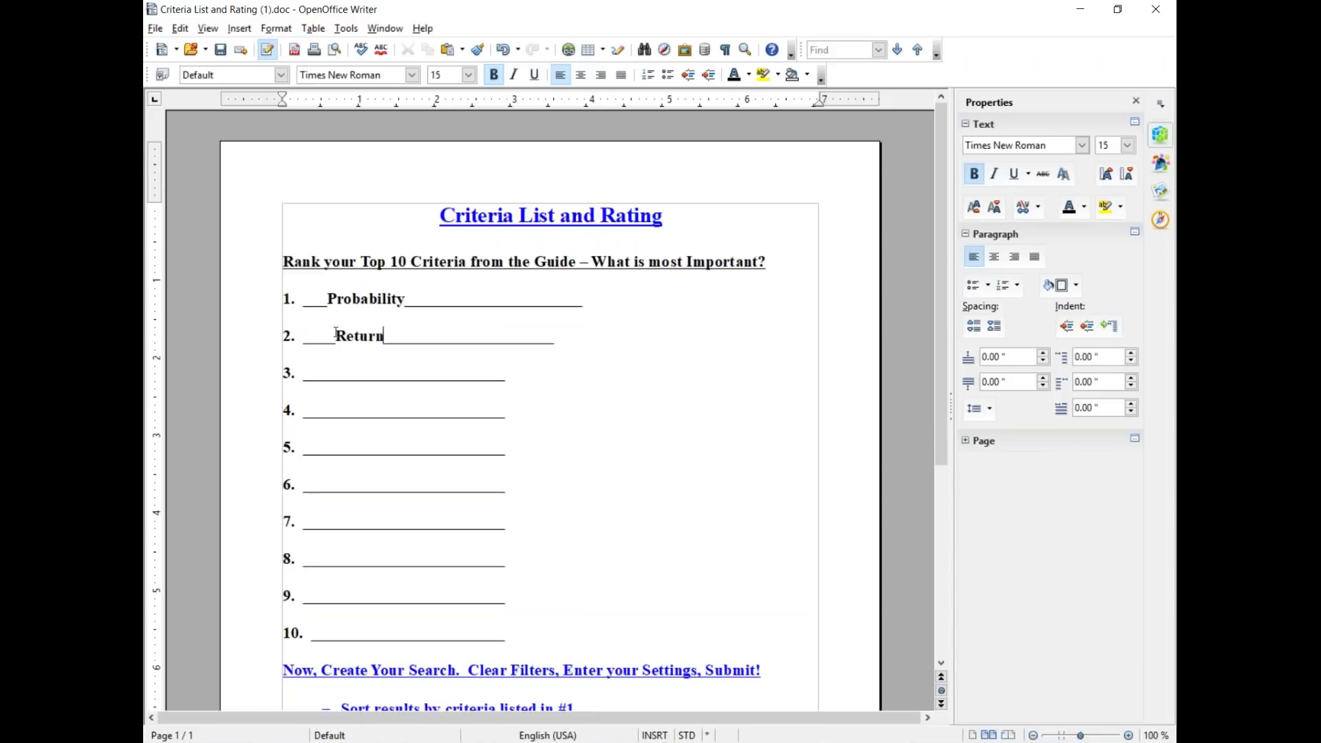
{"action": "type", "text": "Strike Diffre"}
{"action": "key", "text": "BackSpace"}
{"action": "key", "text": "BackSpace"}
{"action": "type", "text": "erence"}
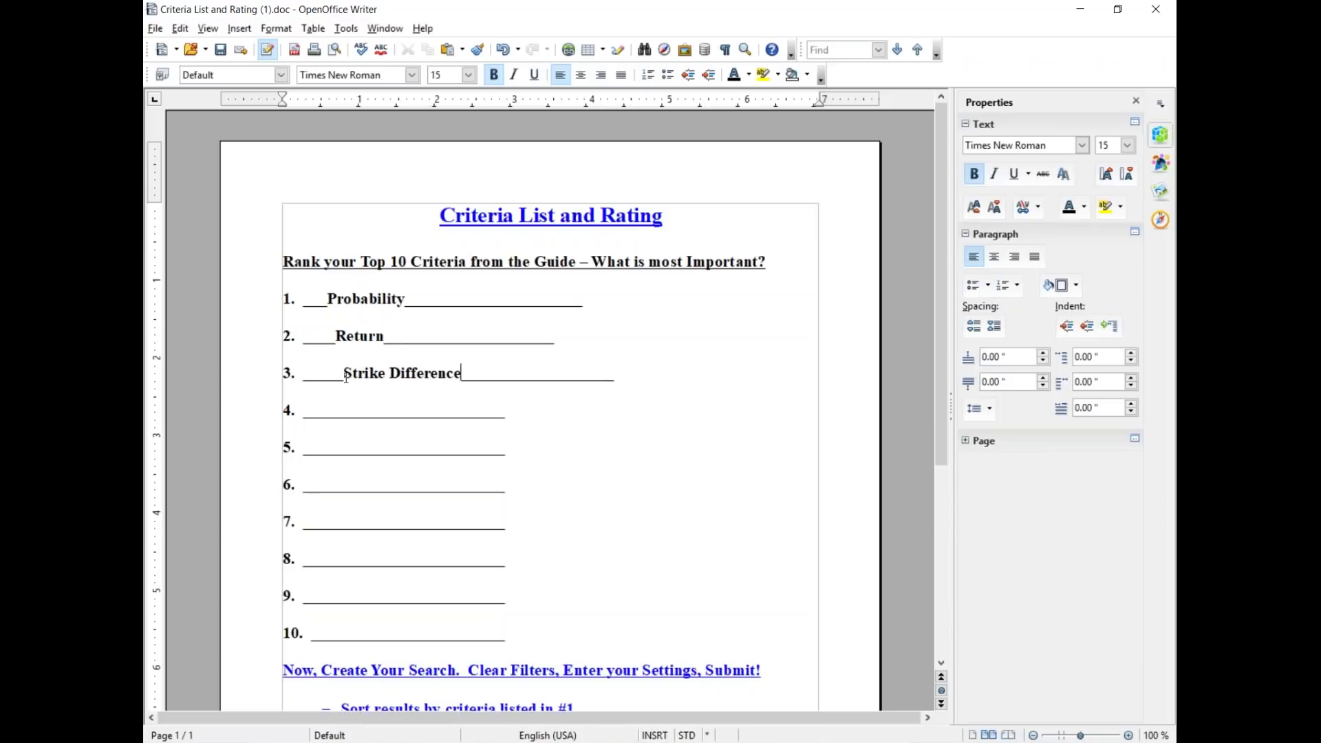
Step: Enter "Net Credit" as the fourth criterion and "Avoid Earnings" as the fifth, overwriting the blank lines
{"action": "key", "text": "Insert"}
{"action": "left_click", "coordinate": [346, 409]}
{"action": "type", "text": "Net Credit"}
{"action": "left_click", "coordinate": [362, 447]}
{"action": "type", "text": "Avoid Earnings"}
Step: Enter "Macd" as the sixth criterion and "Liquidity" as the seventh
{"action": "left_click", "coordinate": [363, 484]}
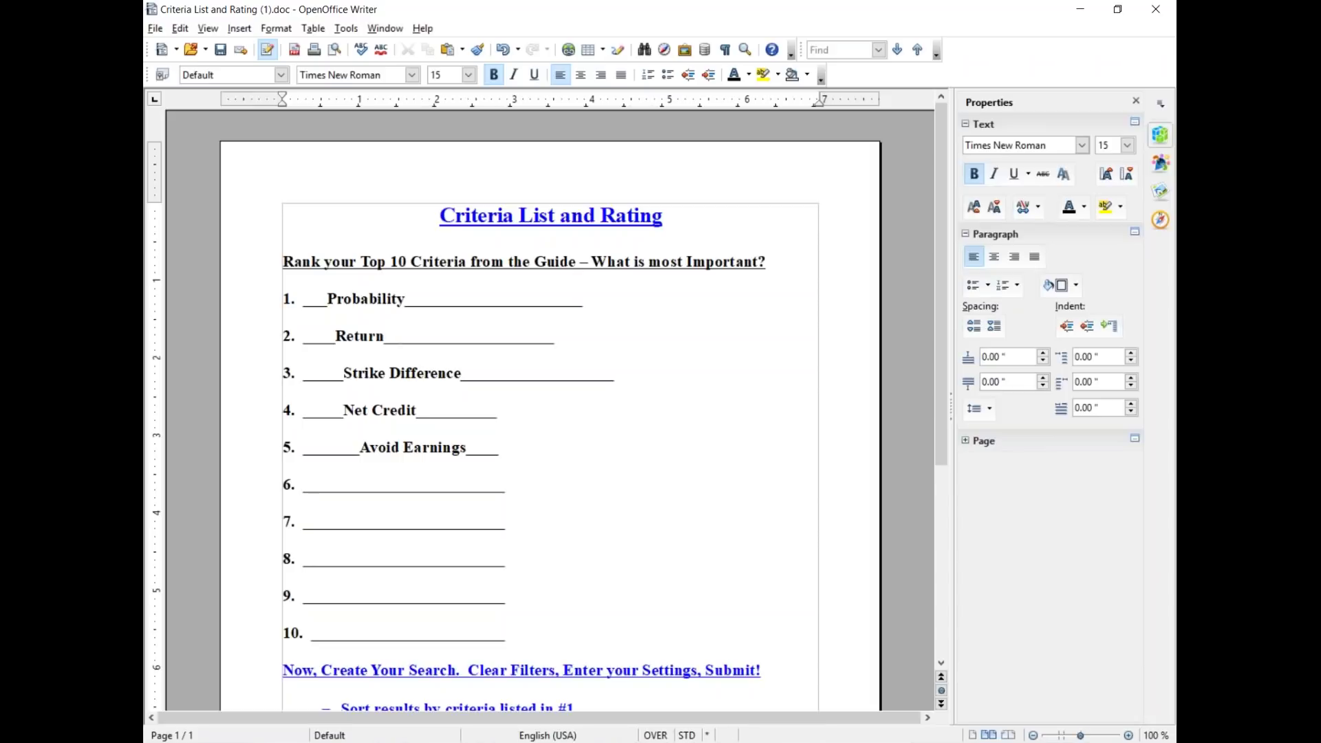
{"action": "type", "text": "Macd"}
{"action": "left_click", "coordinate": [341, 522]}
{"action": "type", "text": "Liquidity"}
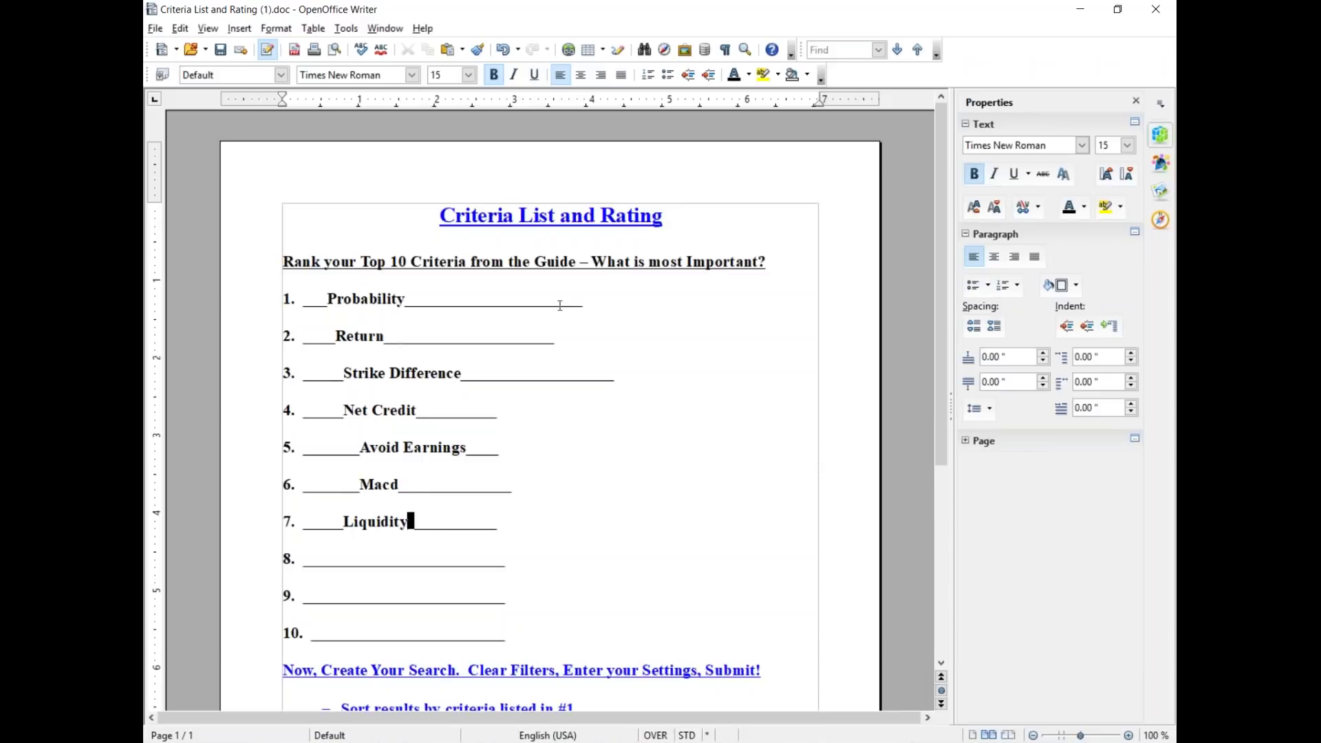
Step: Review the ranked criteria one by one and the handout's instructions for creating the search and adjusting results
{"action": "left_click", "coordinate": [413, 299]}
{"action": "left_click", "coordinate": [394, 337]}
{"action": "left_click", "coordinate": [484, 373]}
{"action": "left_click", "coordinate": [443, 410]}
{"action": "left_click", "coordinate": [493, 444]}
{"action": "left_click", "coordinate": [426, 485]}
{"action": "left_click", "coordinate": [449, 558]}
{"action": "left_click", "coordinate": [511, 489]}
{"action": "left_click_drag", "start_coordinate": [511, 489], "coordinate": [390, 487]}
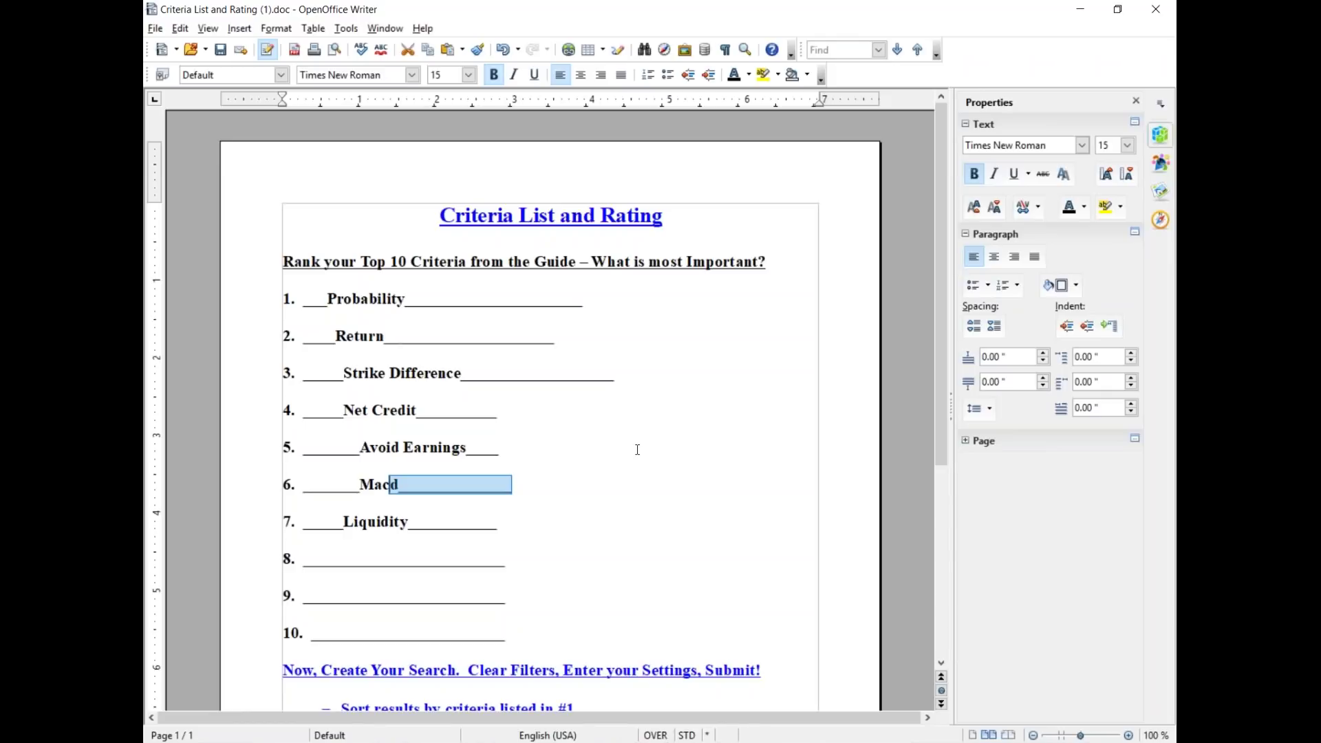
{"action": "scroll", "coordinate": [637, 450], "scroll_direction": "down", "scroll_amount": 5}
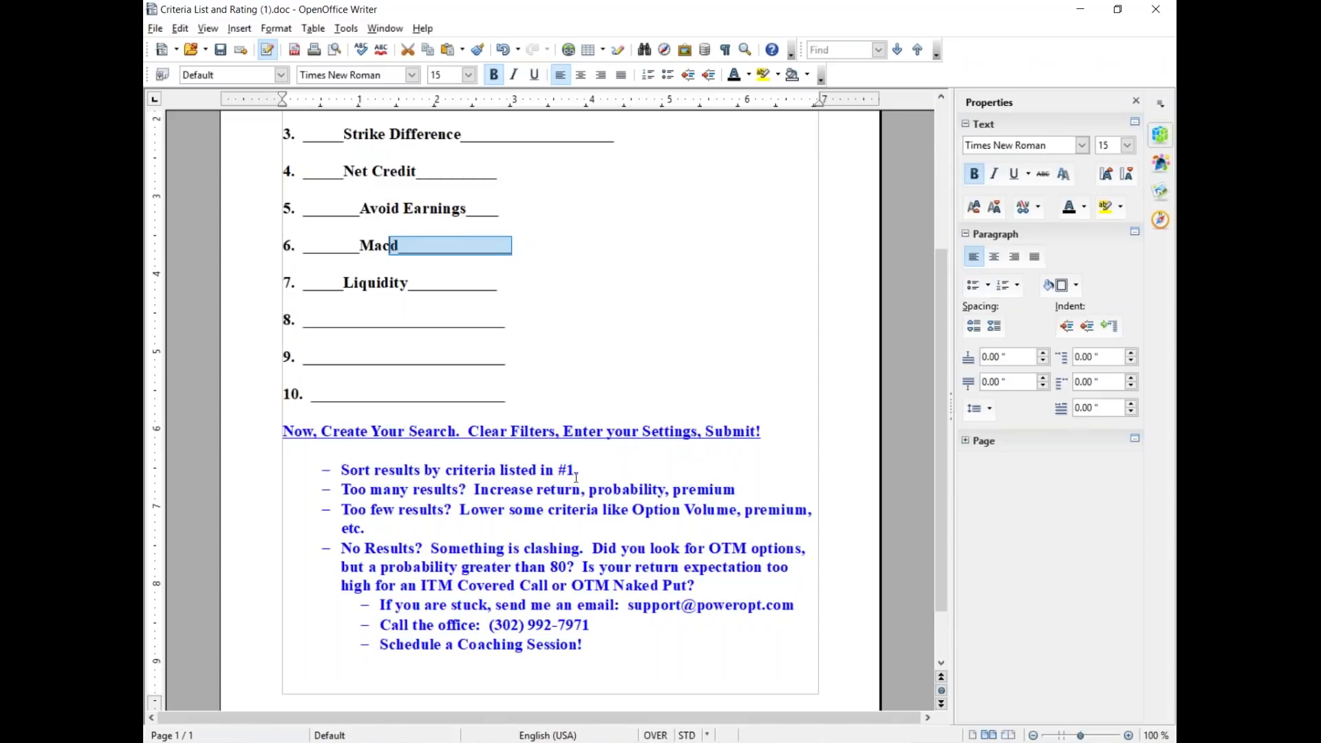
{"action": "scroll", "coordinate": [413, 230], "scroll_direction": "up", "scroll_amount": 3}
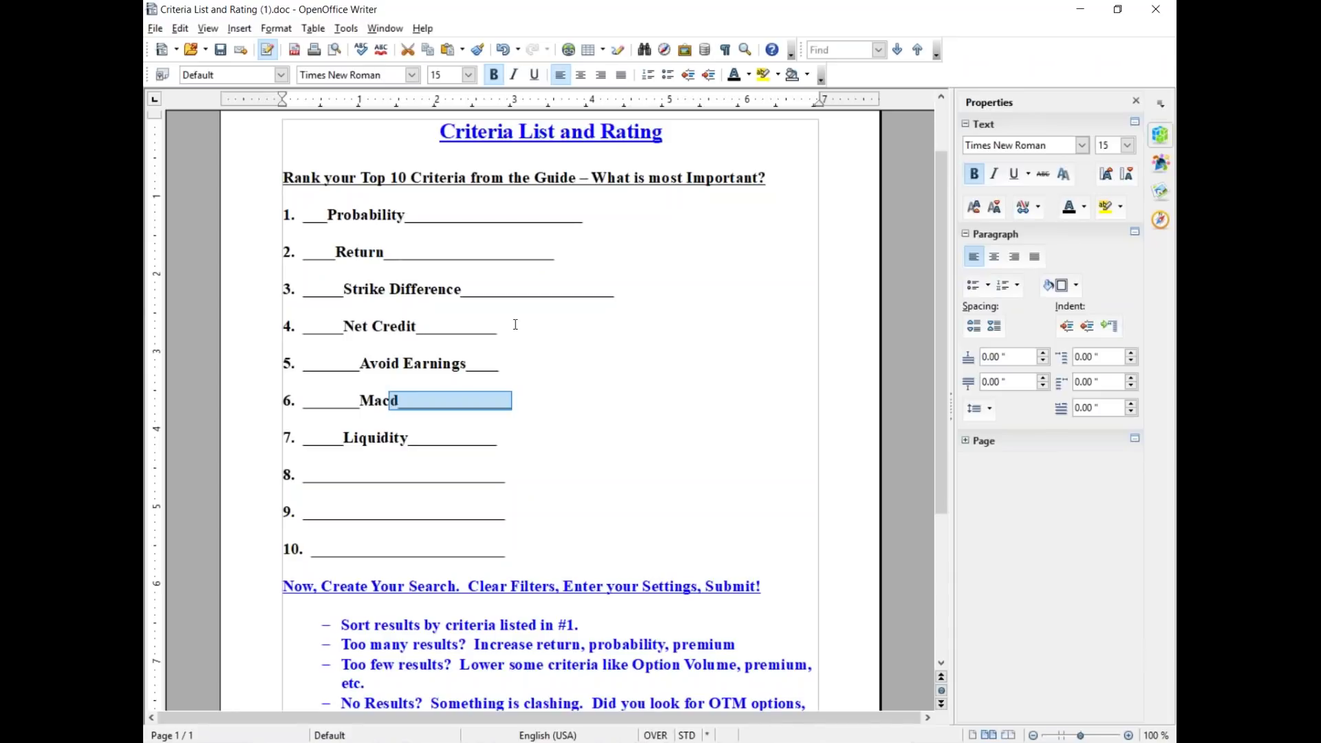
Step: Examine the handout's advice on sorting by the first criterion and handling too many, too few or no search results
{"action": "left_click", "coordinate": [411, 252]}
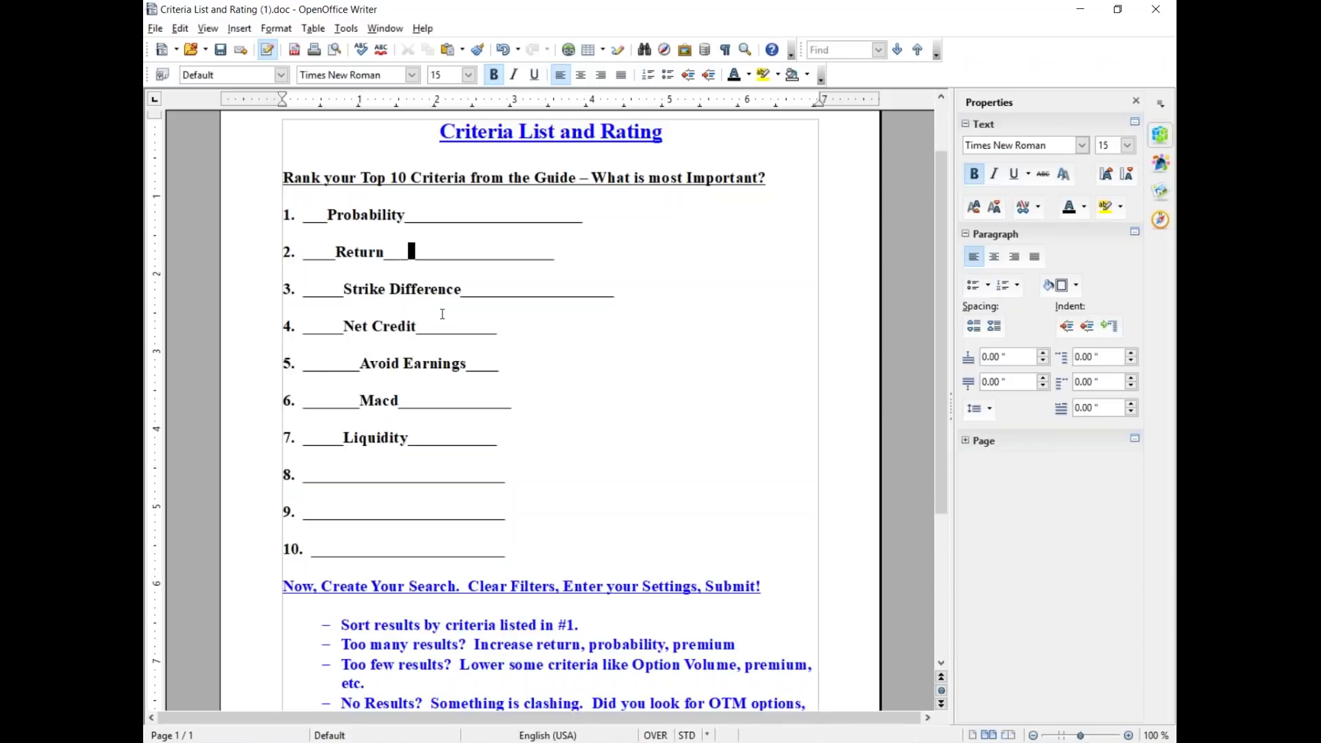
{"action": "scroll", "coordinate": [442, 314], "scroll_direction": "down", "scroll_amount": 3}
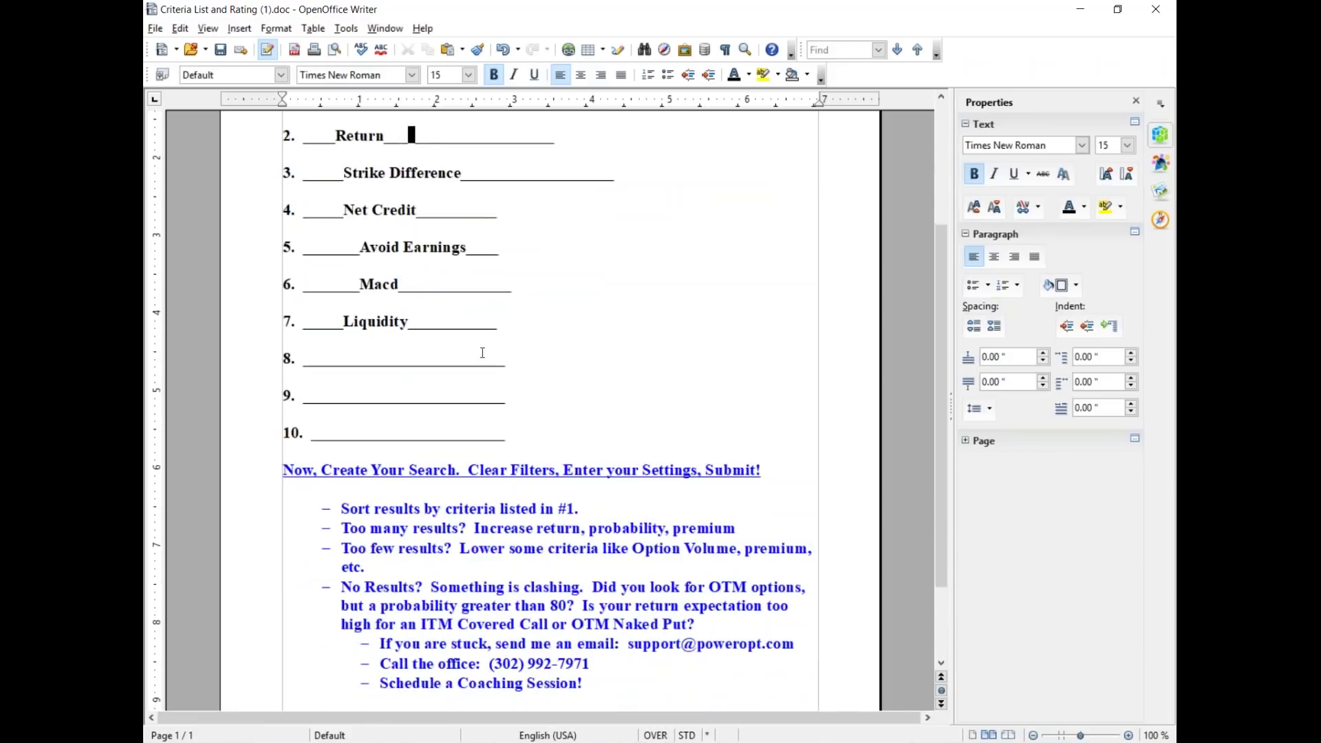
{"action": "scroll", "coordinate": [522, 519], "scroll_direction": "down", "scroll_amount": 2}
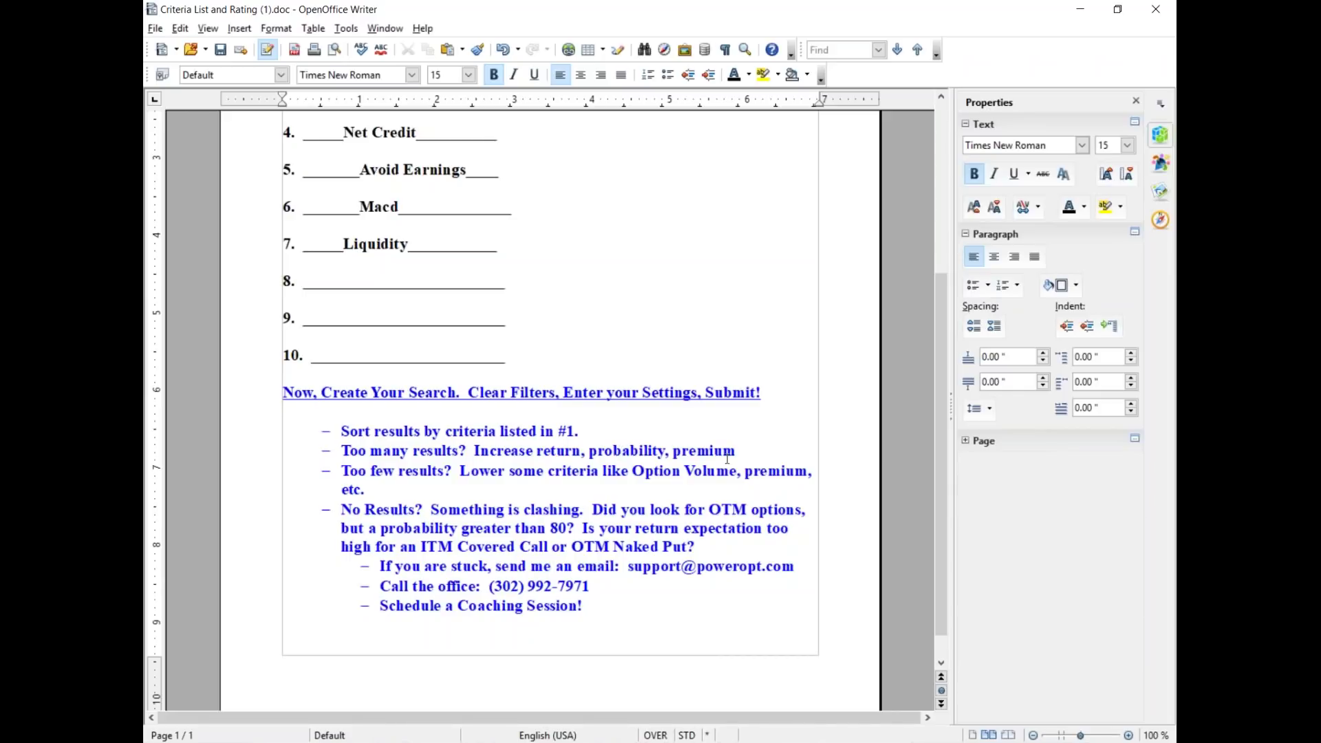
{"action": "scroll", "coordinate": [724, 458], "scroll_direction": "up", "scroll_amount": 5}
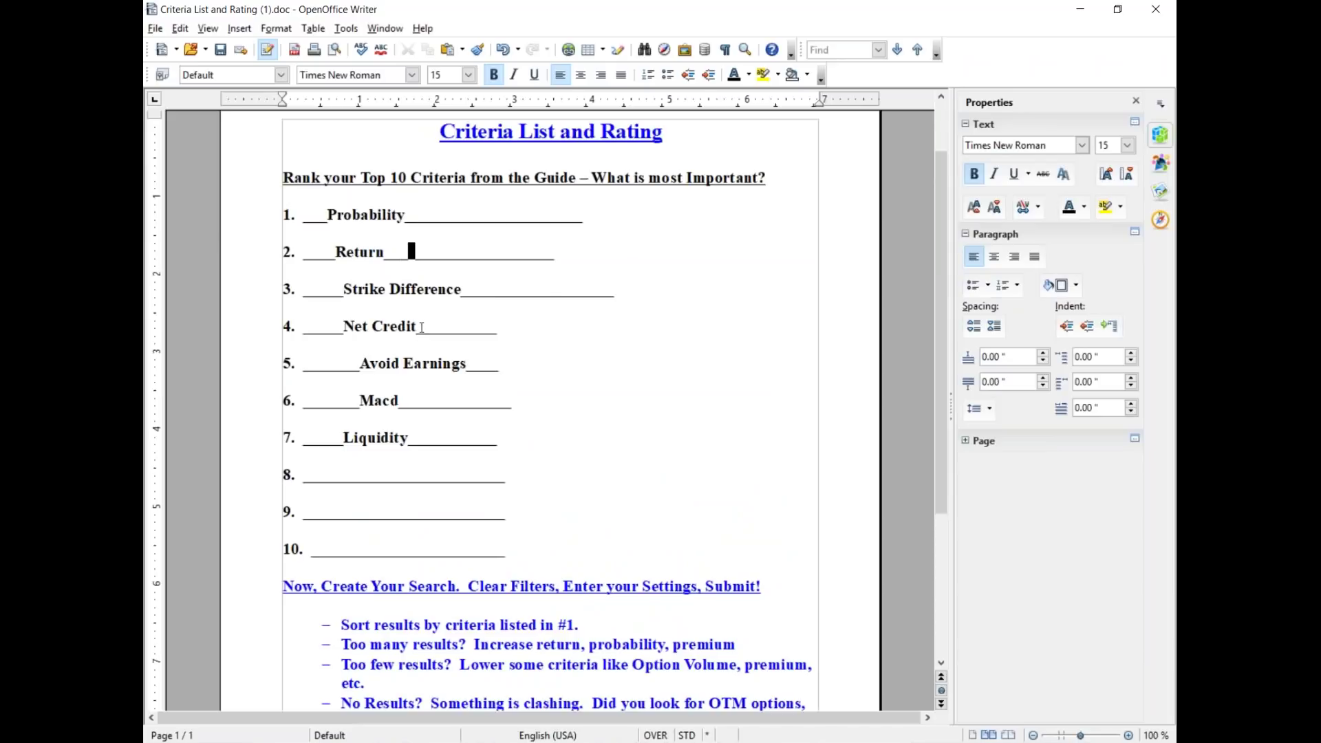
{"action": "scroll", "coordinate": [499, 410], "scroll_direction": "down", "scroll_amount": 2}
{"action": "scroll", "coordinate": [499, 410], "scroll_direction": "down", "scroll_amount": 1}
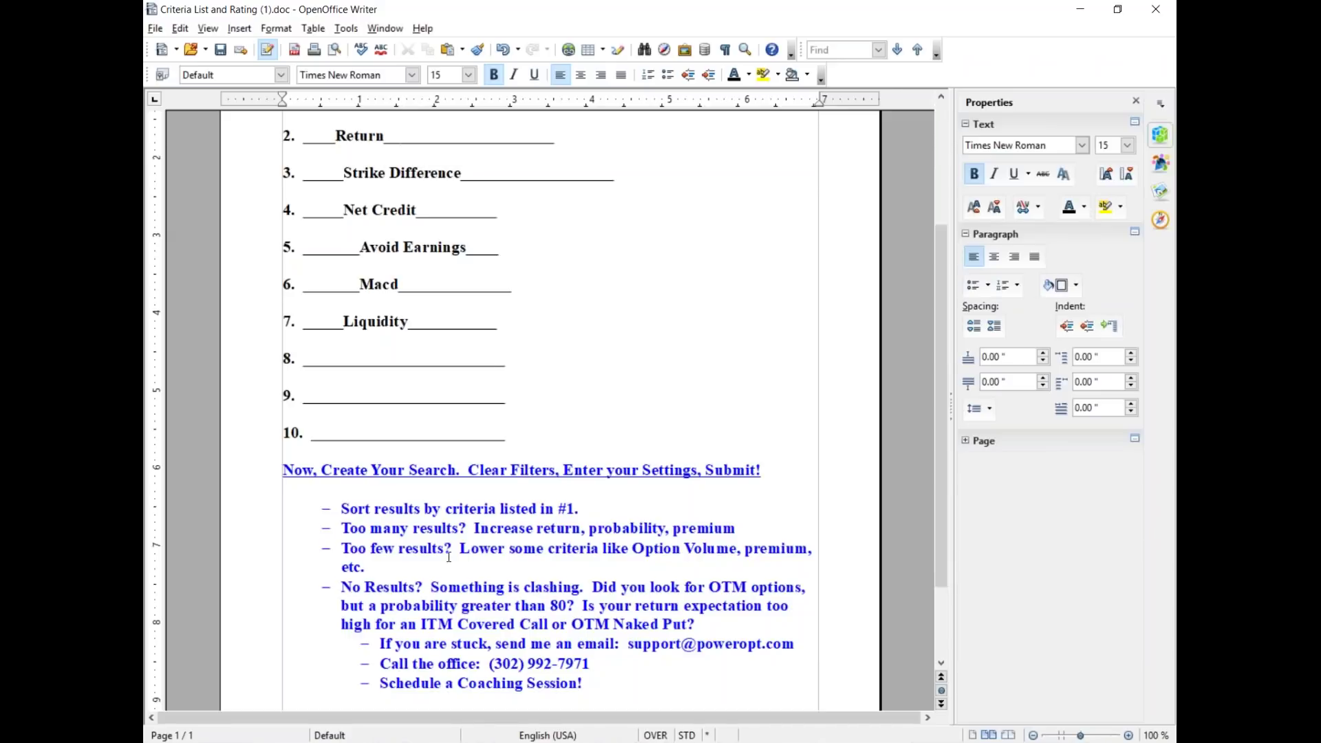
{"action": "left_click_drag", "start_coordinate": [456, 550], "coordinate": [504, 568]}
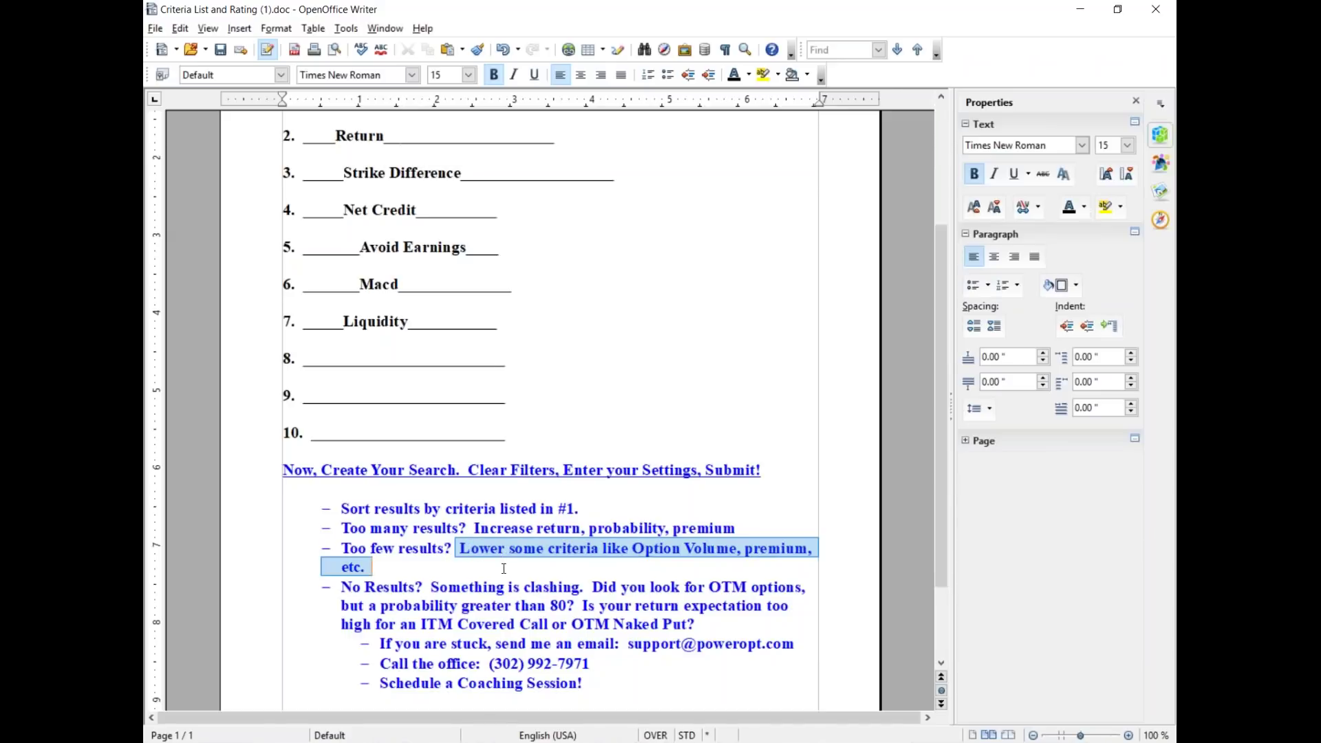
{"action": "left_click", "coordinate": [503, 569]}
{"action": "scroll", "coordinate": [502, 570], "scroll_direction": "down", "scroll_amount": 1}
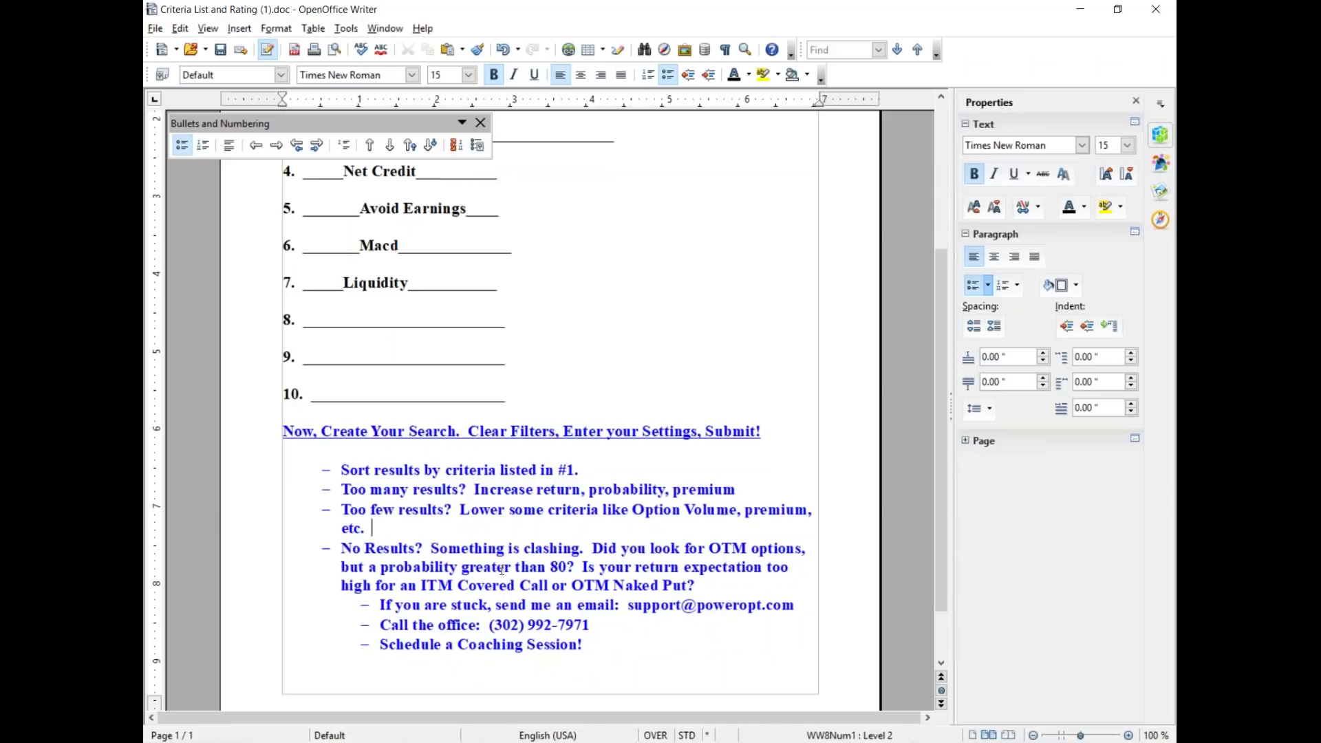
{"action": "scroll", "coordinate": [503, 570], "scroll_direction": "down", "scroll_amount": 1}
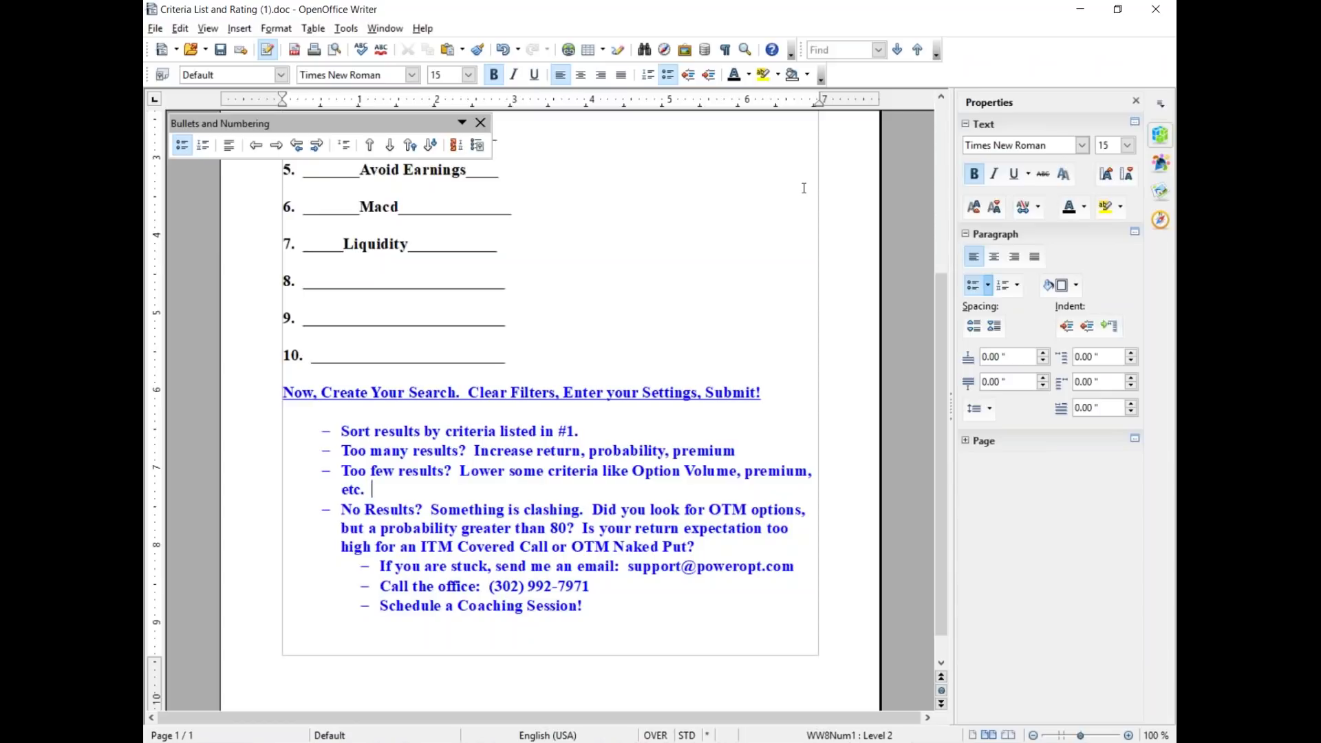
Step: Switch back to the slide presentation without the floating Bullets and Numbering toolbar and advance to the "Other Pointers?" slide
{"action": "left_click", "coordinate": [1081, 12]}
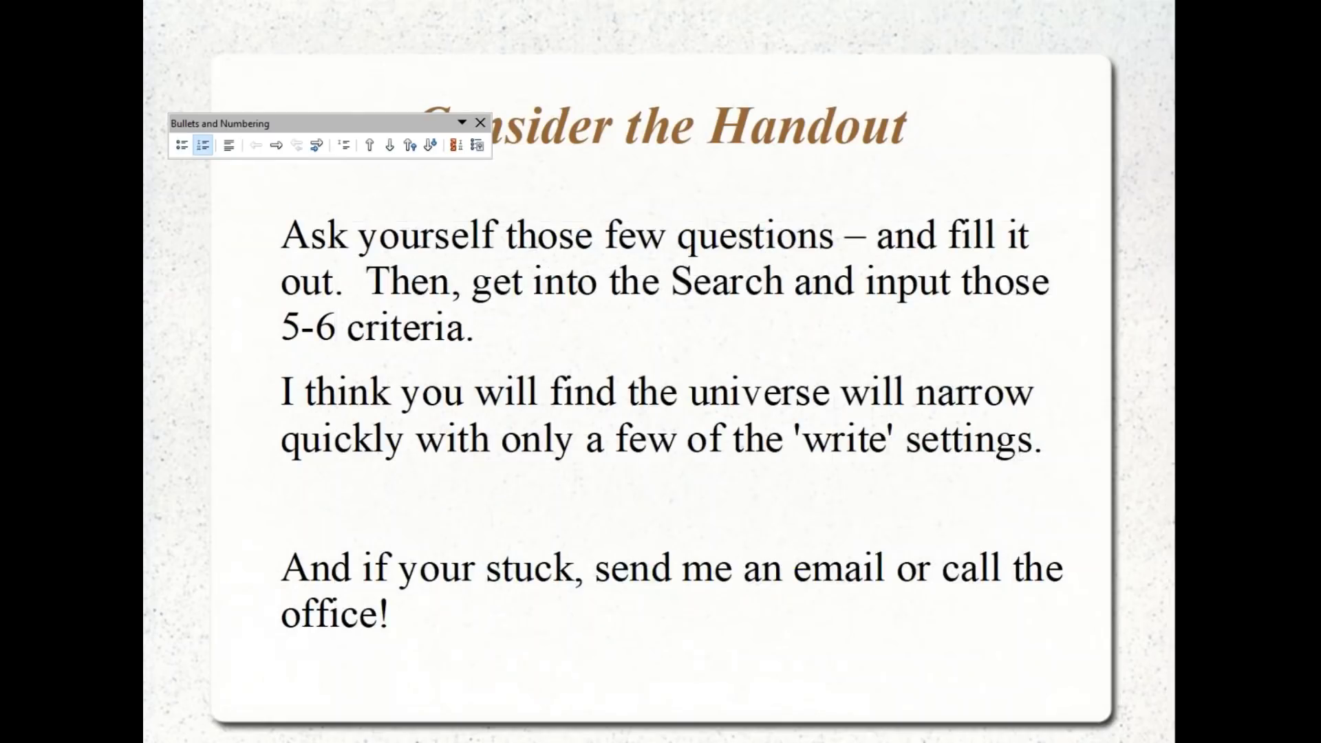
{"action": "left_click", "coordinate": [480, 124]}
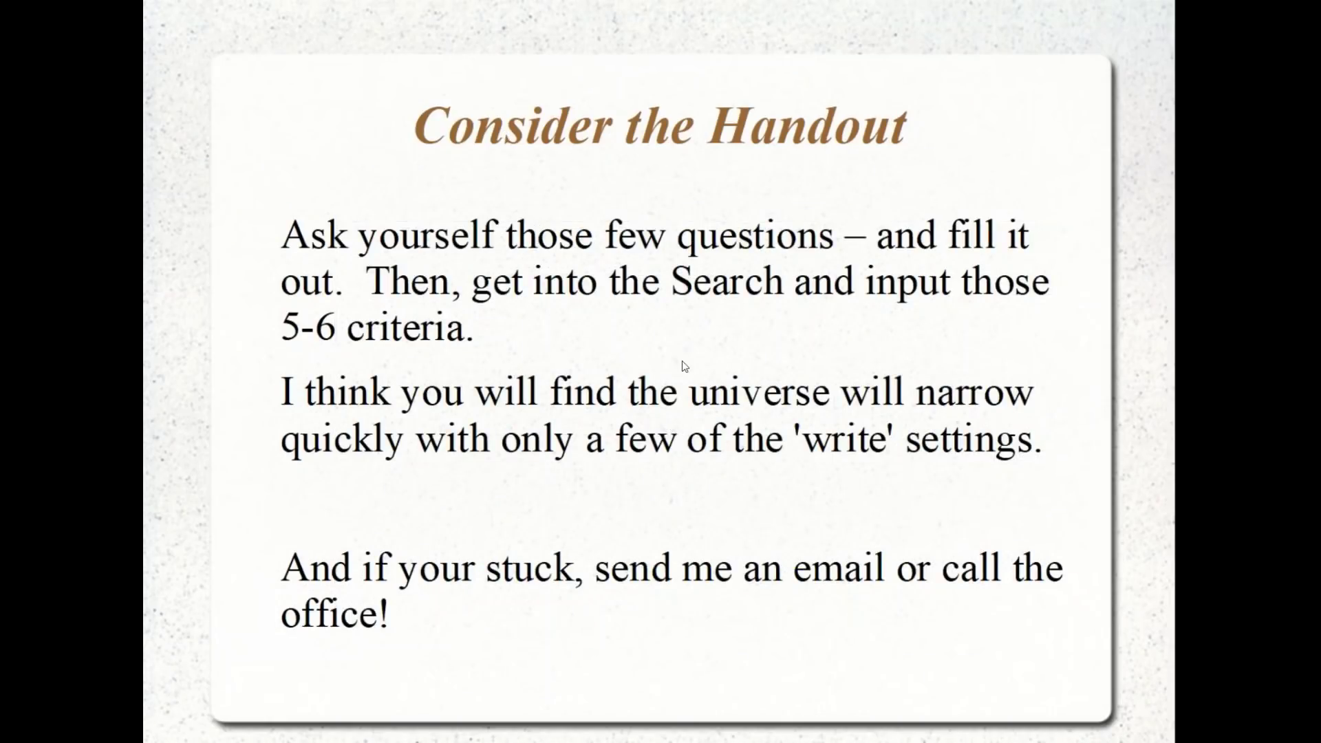
{"action": "left_click", "coordinate": [686, 370]}
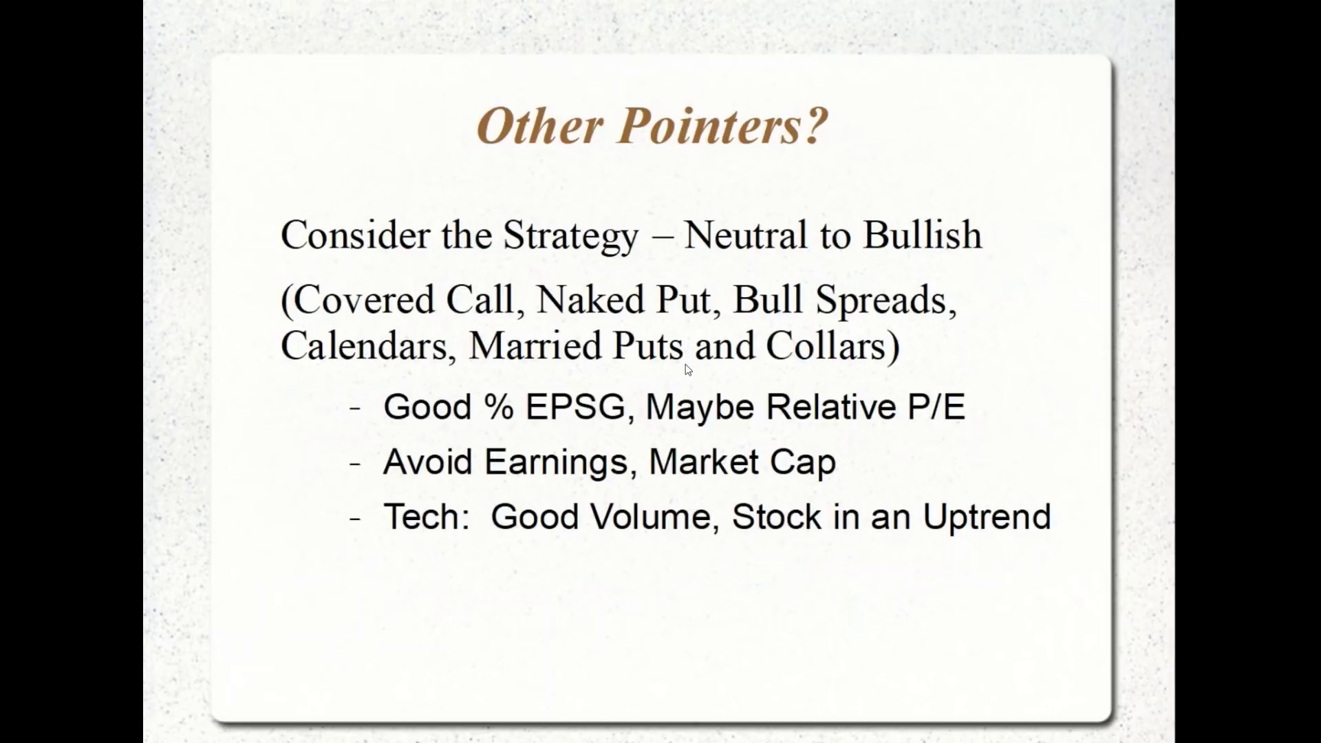